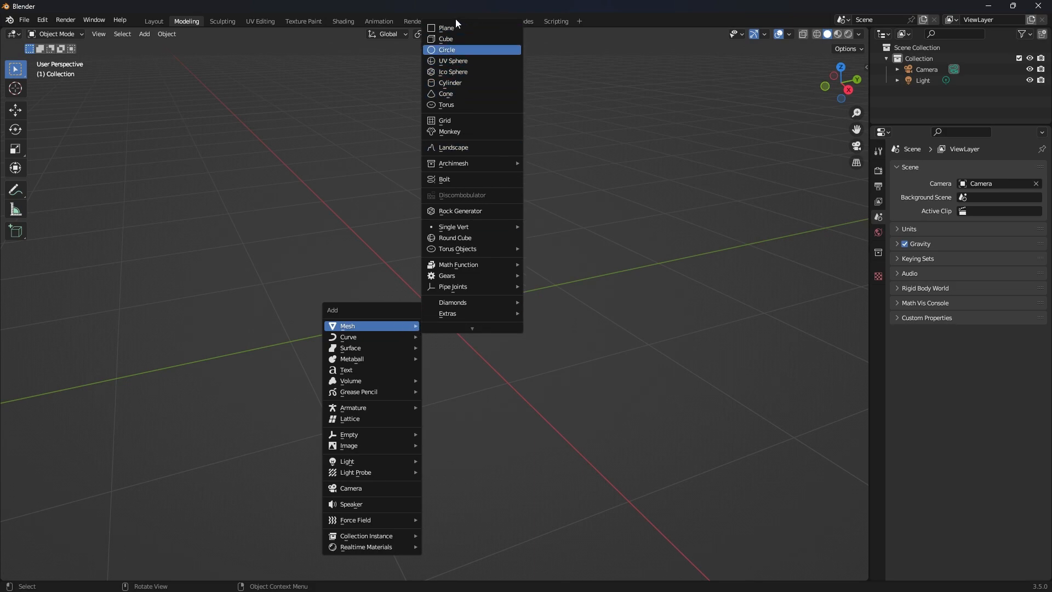
- Add a cube mesh and scale it down uniformly to about half its size
click(465, 37)
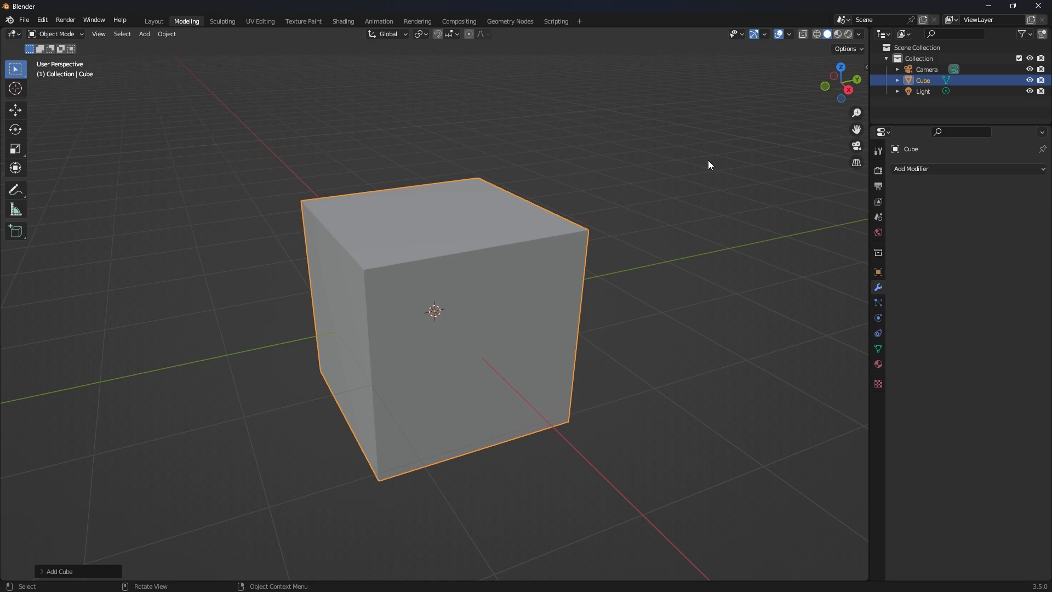
key(s)
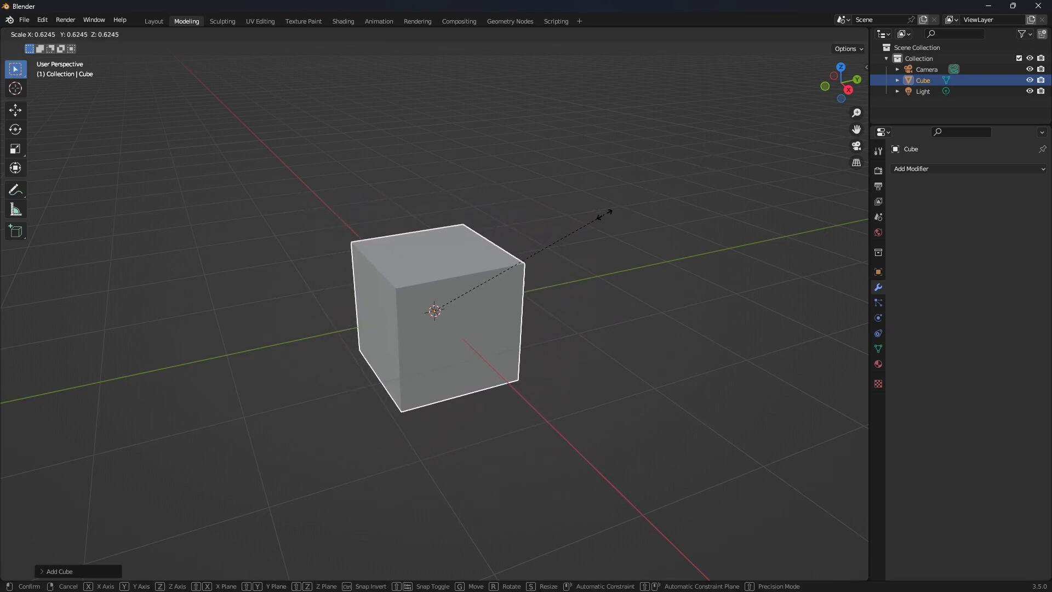
click(559, 241)
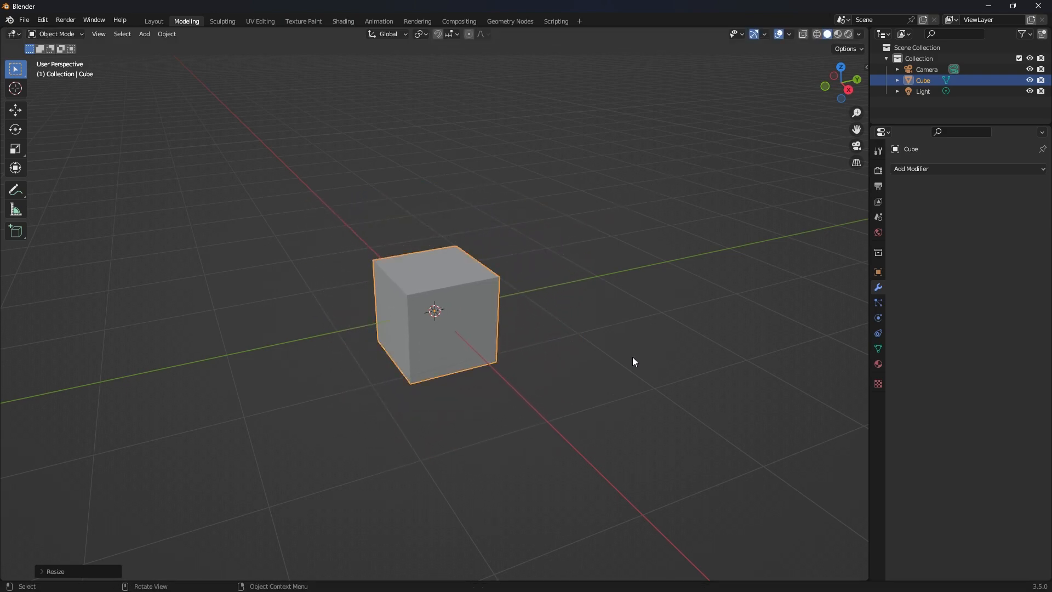
- Raise the cube about 1.2 m straight up along the global Z axis
key(g)
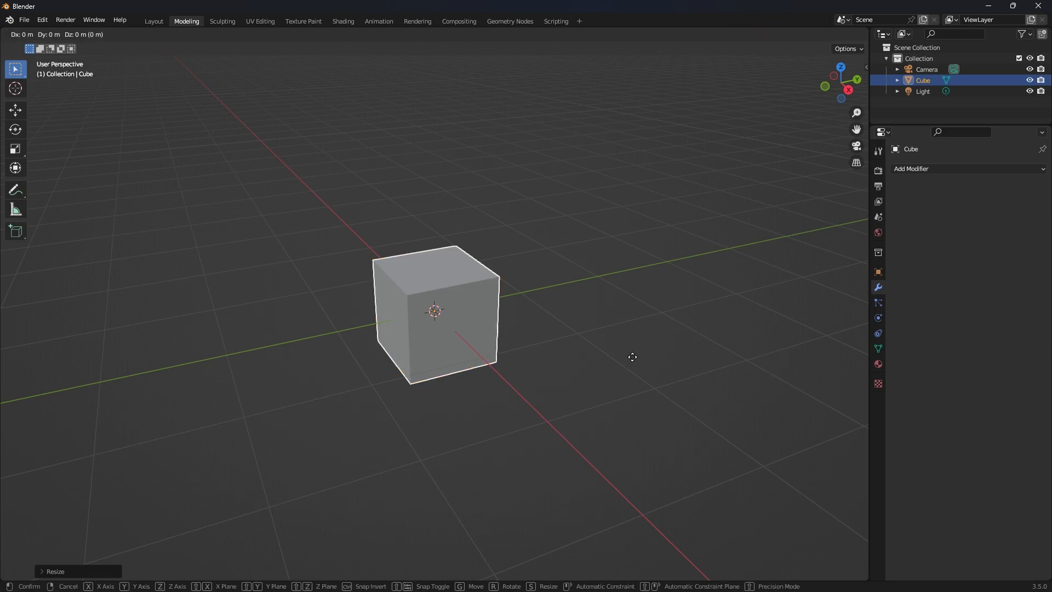
key(z)
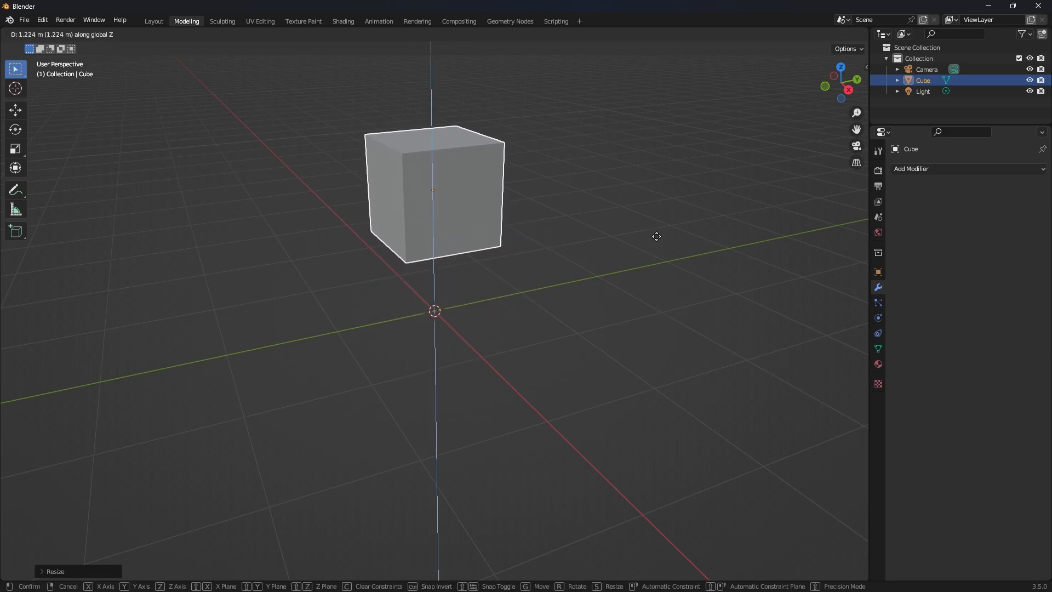
click(649, 233)
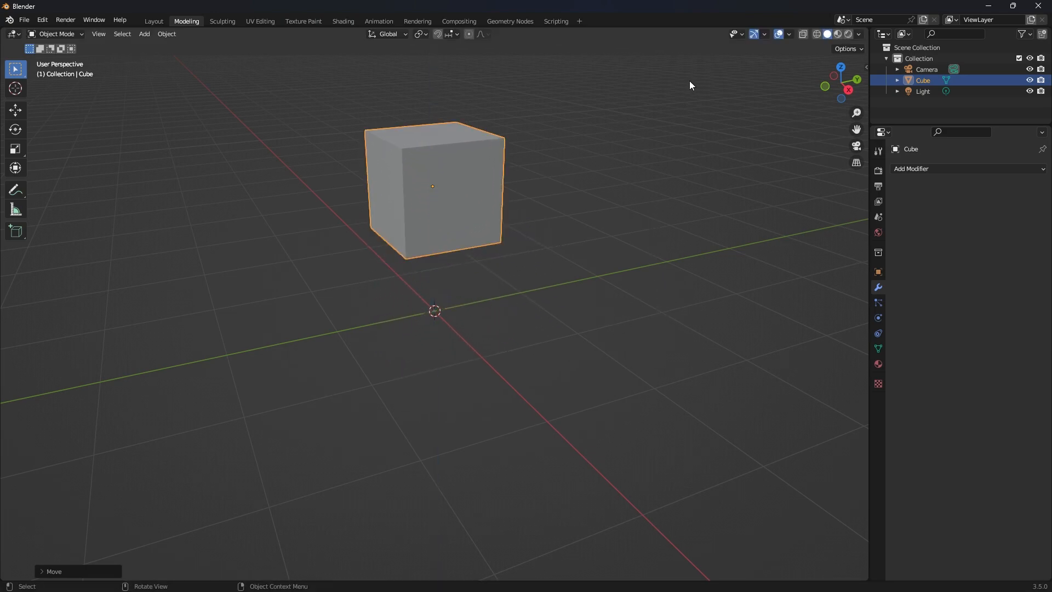
- Flatten the cube along Z into a thin slab, and enlarge it in X and Y only to form a wide tabletop
key(s)
key(z)
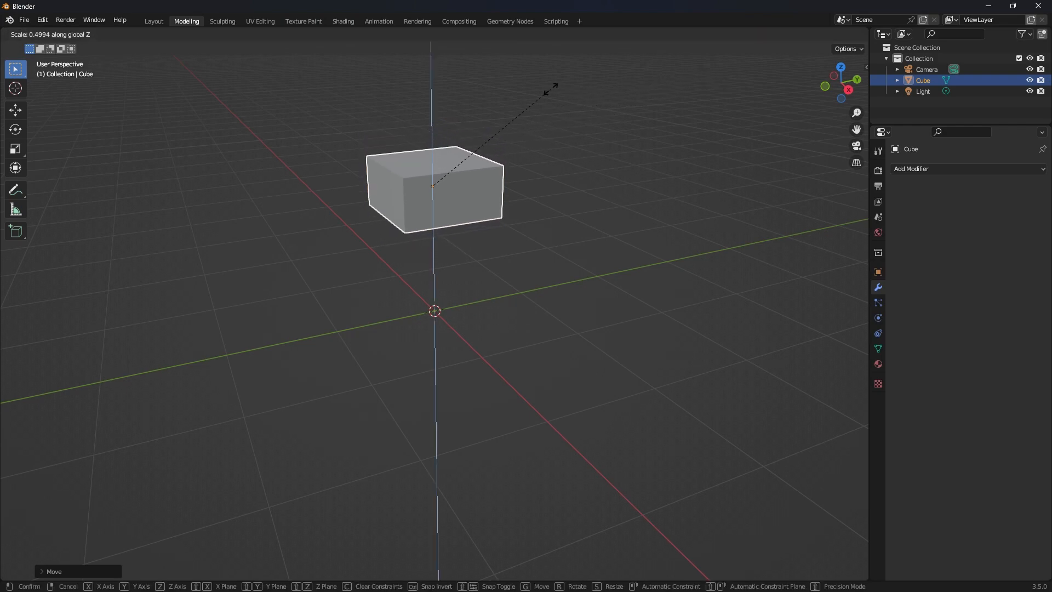
click(432, 172)
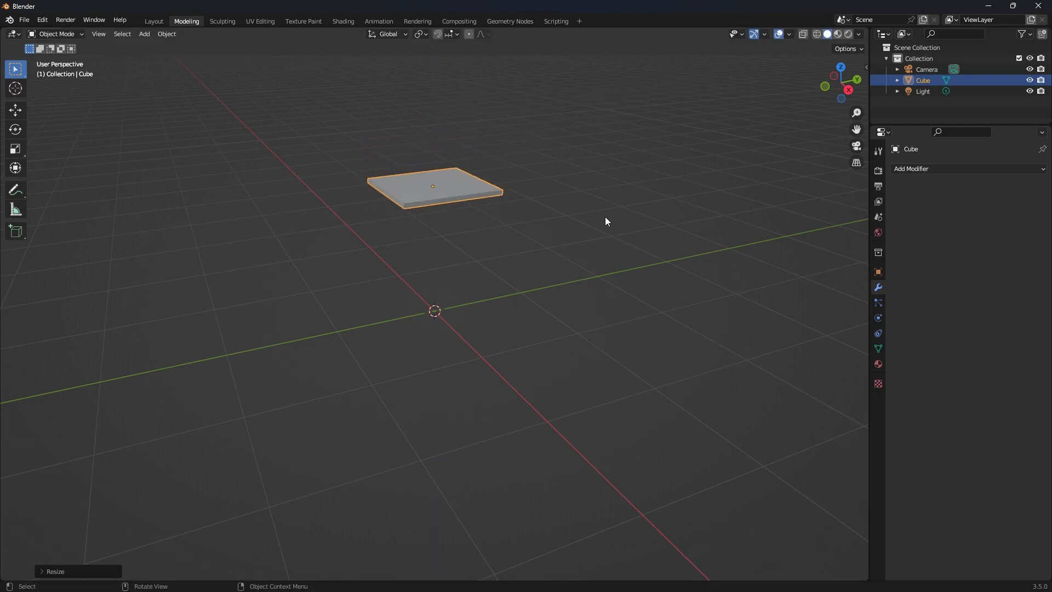
key(s)
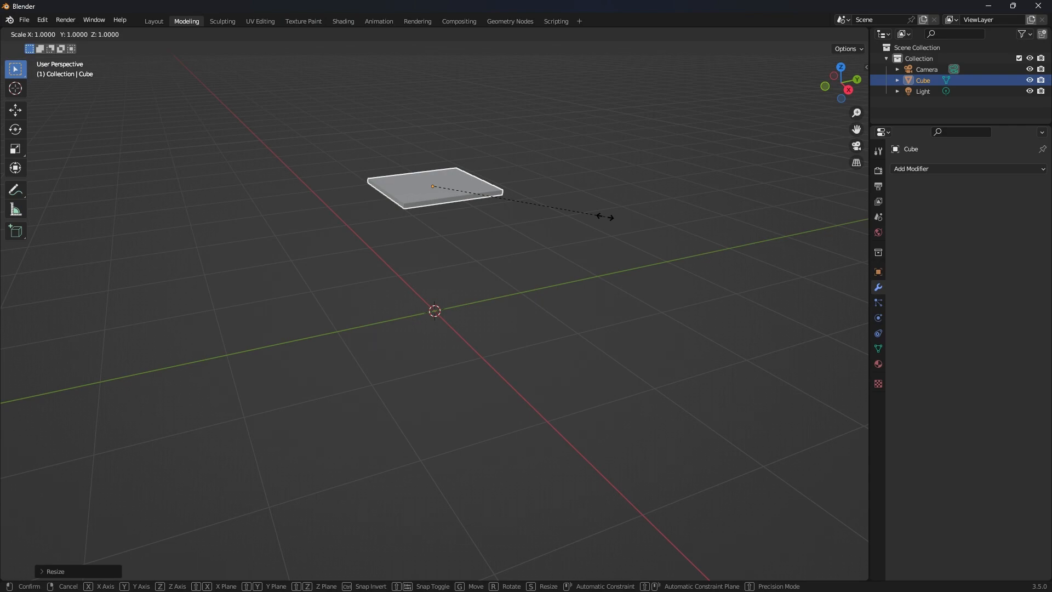
key(shift+z)
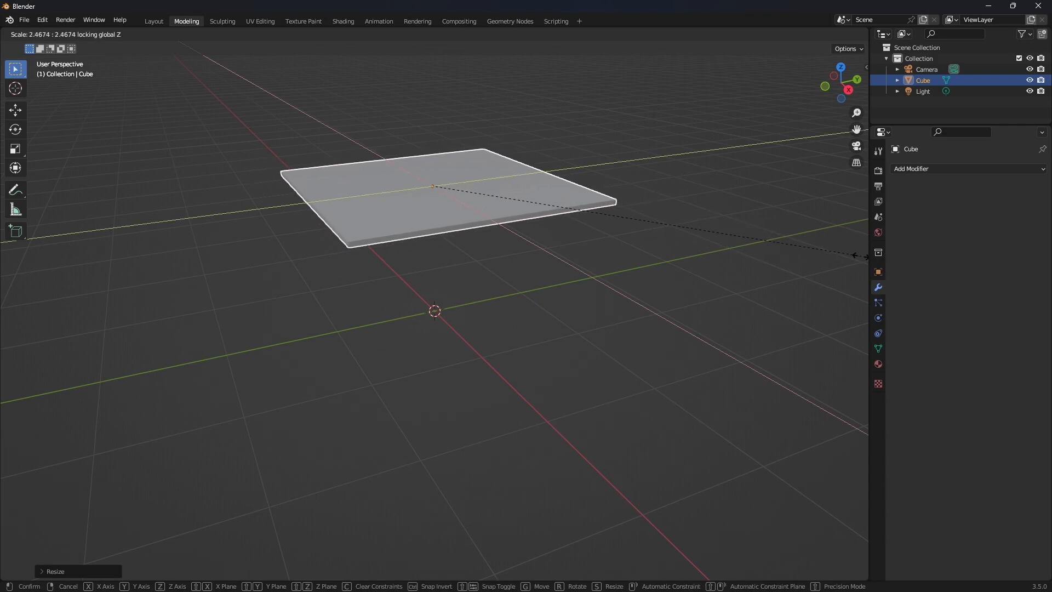
click(46, 255)
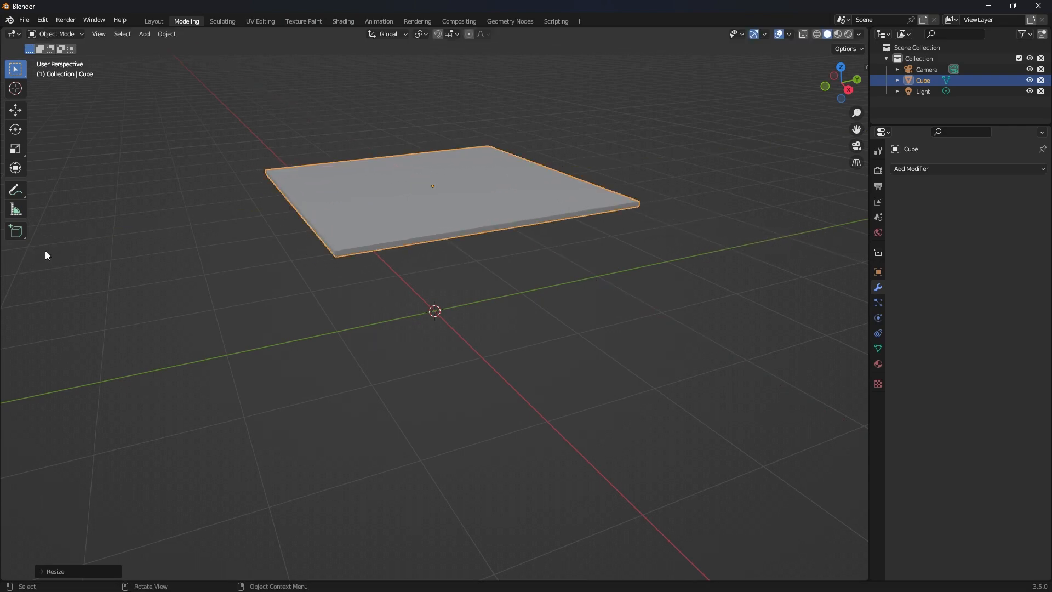
- Thicken the tabletop slab moderately by scaling it along the global Z axis
mouse_move(841, 82)
mouse_down()
mouse_move(842, 63)
mouse_move(795, 76)
mouse_move(834, 78)
mouse_up()
scroll(429, 131, down, 1)
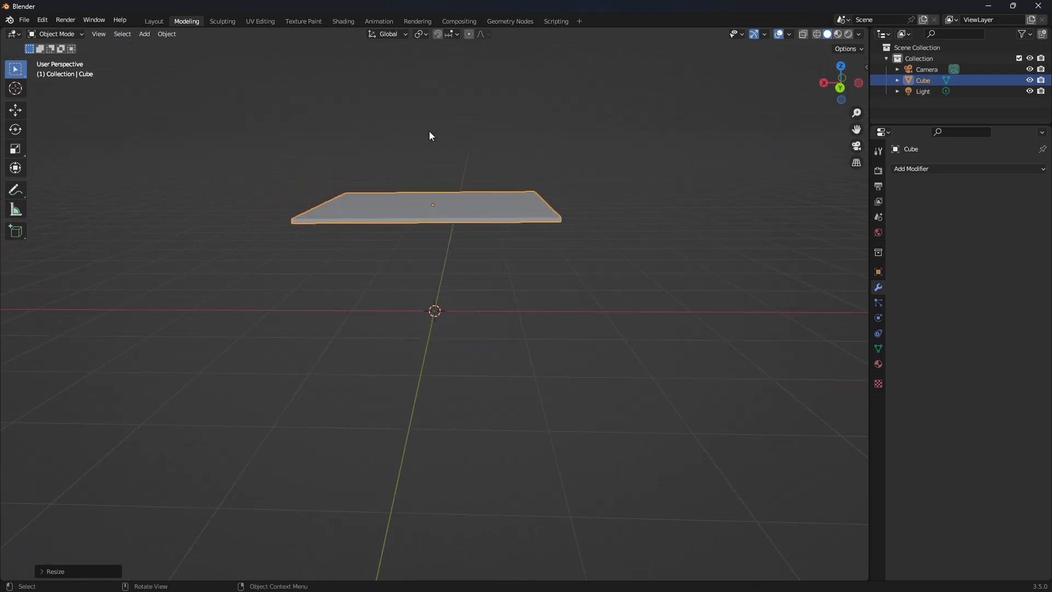
scroll(487, 153, up, 1)
scroll(489, 158, up, 1)
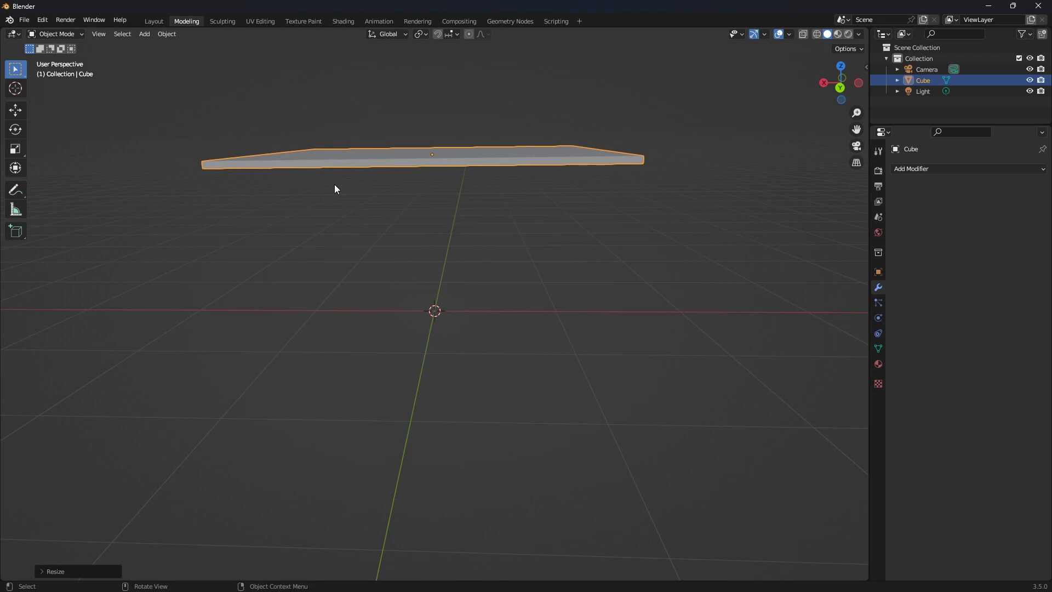
scroll(474, 232, down, 1)
key(s)
key(z)
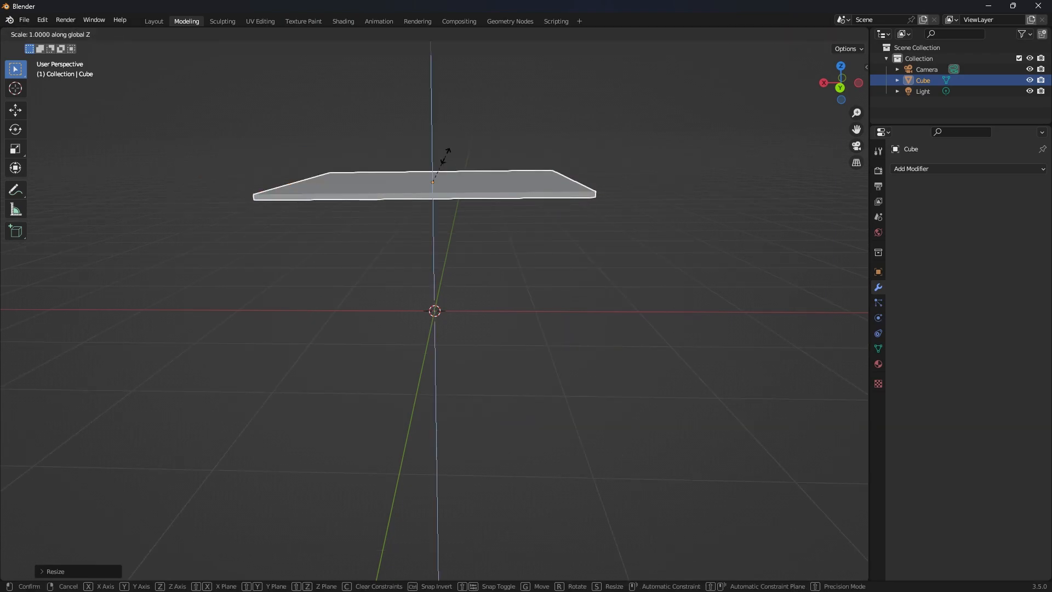
click(535, 146)
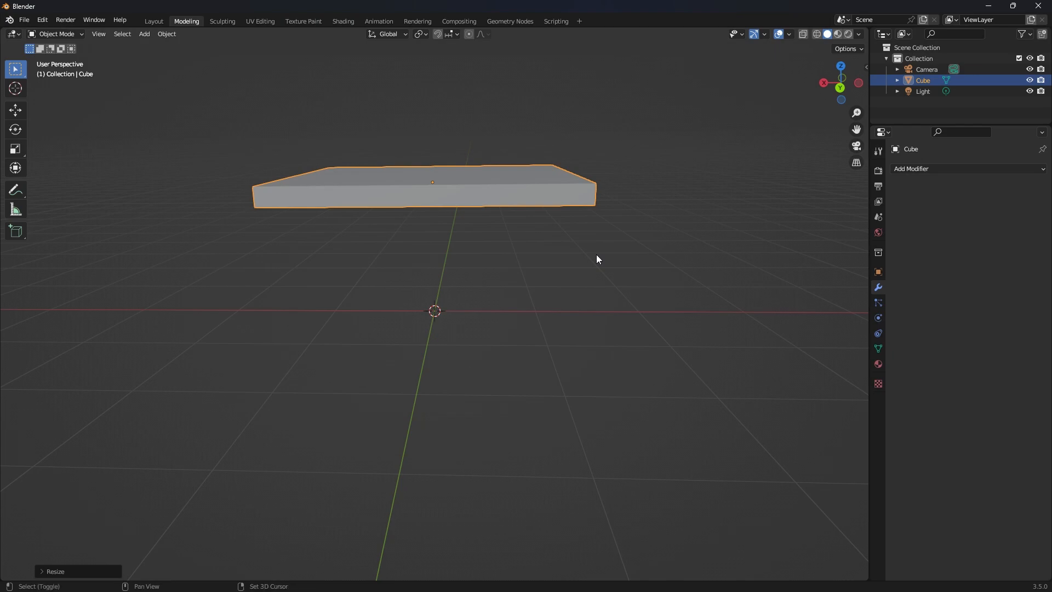
- Duplicate the tabletop slab in place and rotate the copy 90° about the global Y axis
key(shift+d)
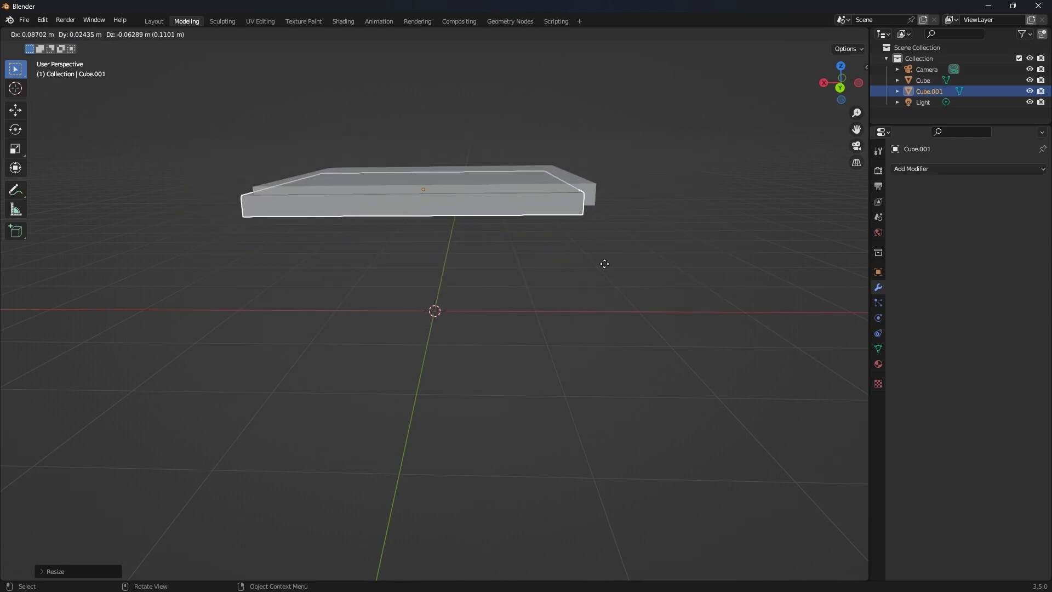
right_click(607, 253)
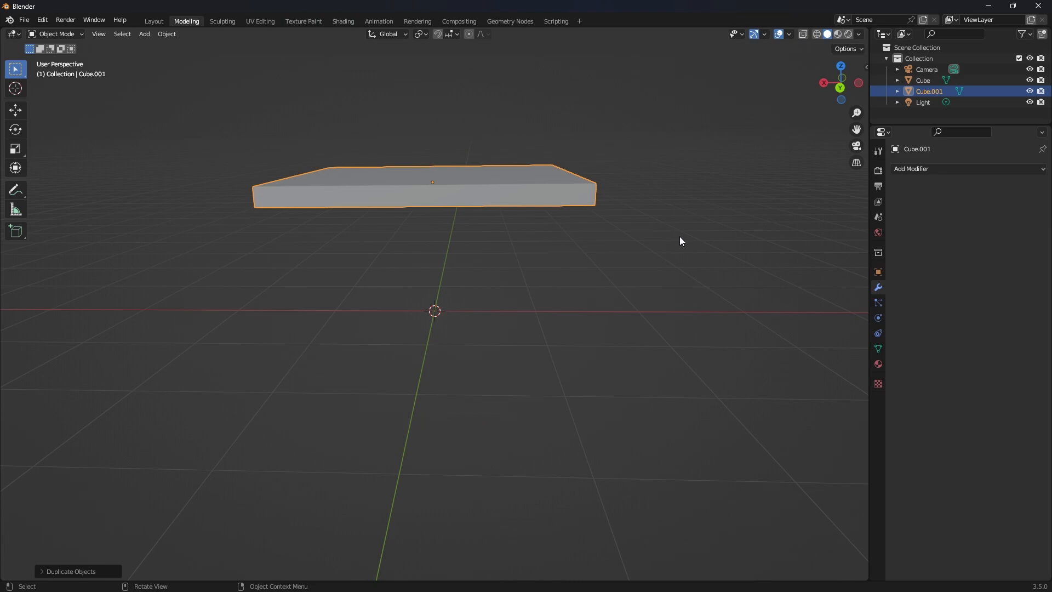
key(r)
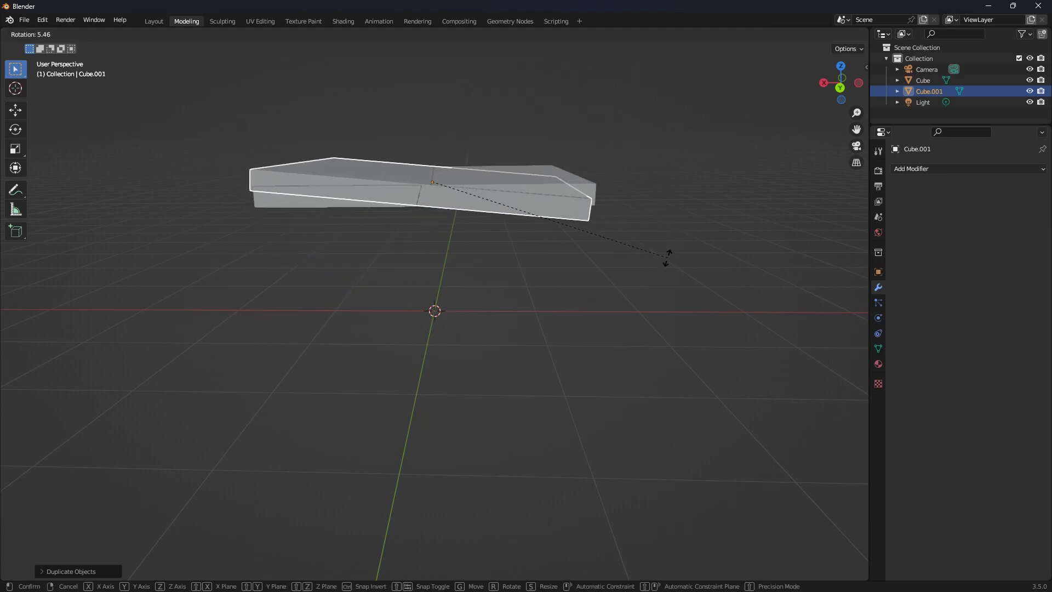
key(y)
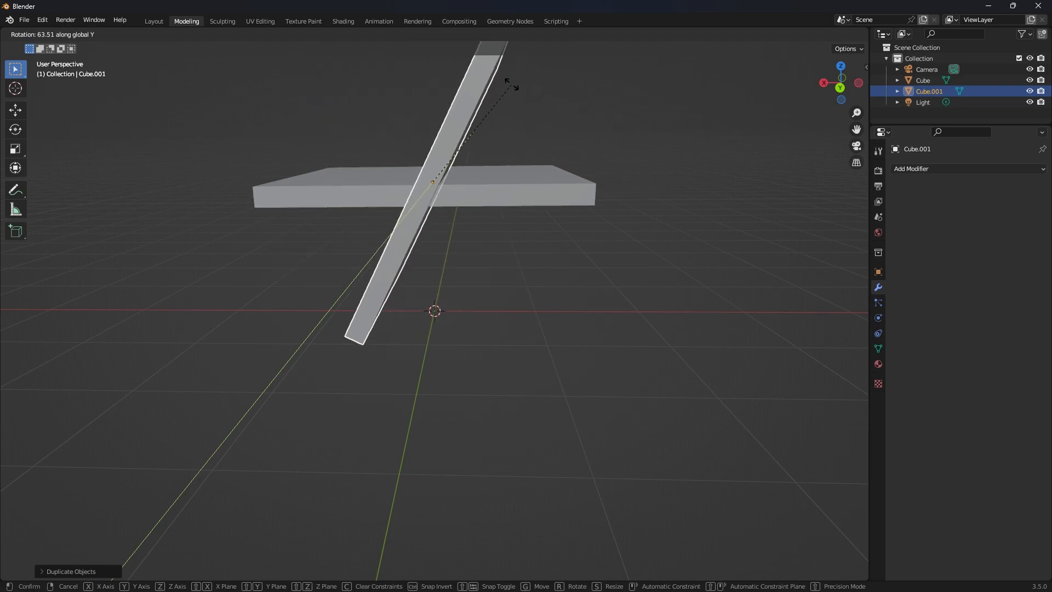
text(90)
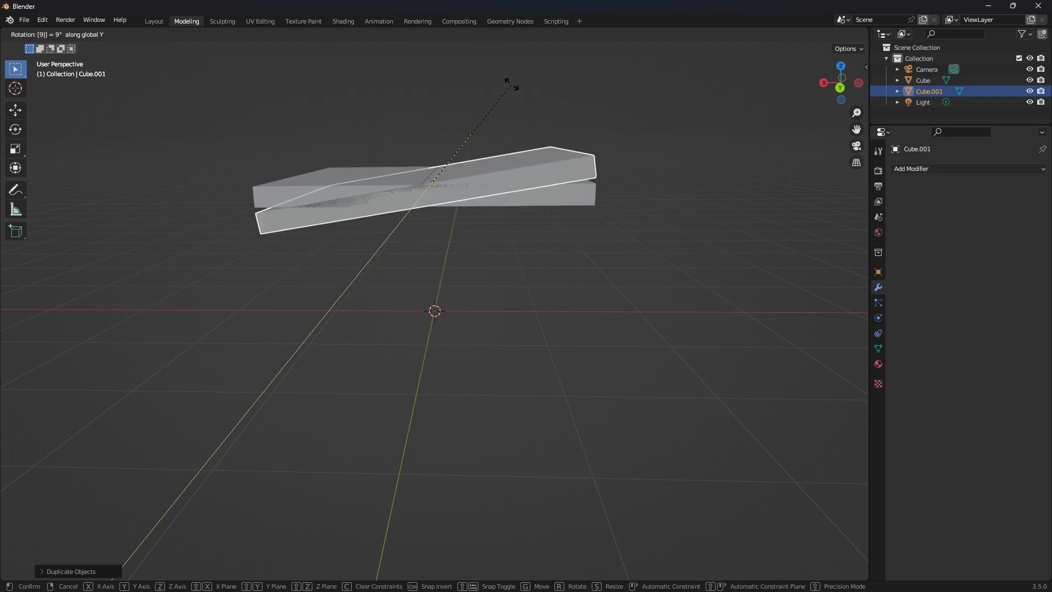
key(Return)
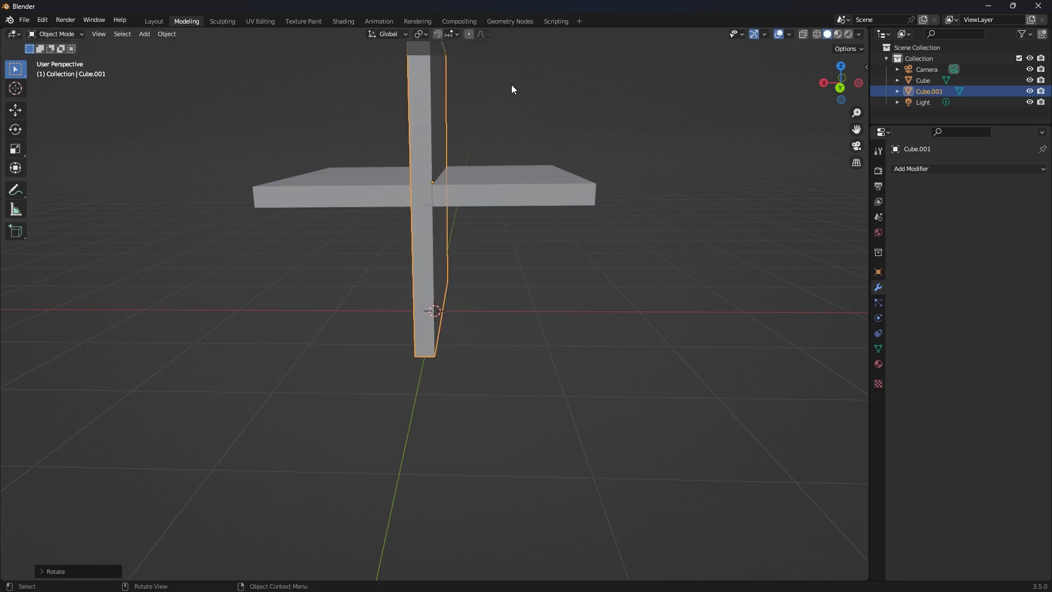
- Scale the upright copy to about half its height along Z and make it thicker along X
scroll(604, 109, down, 3)
middle_drag(804, 87, 652, 150)
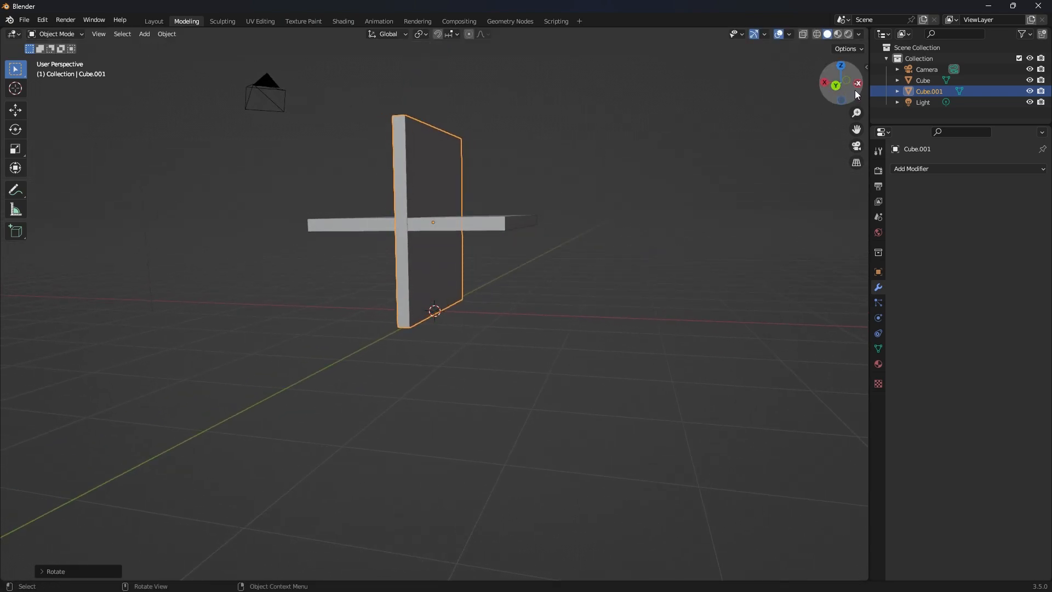
key(s)
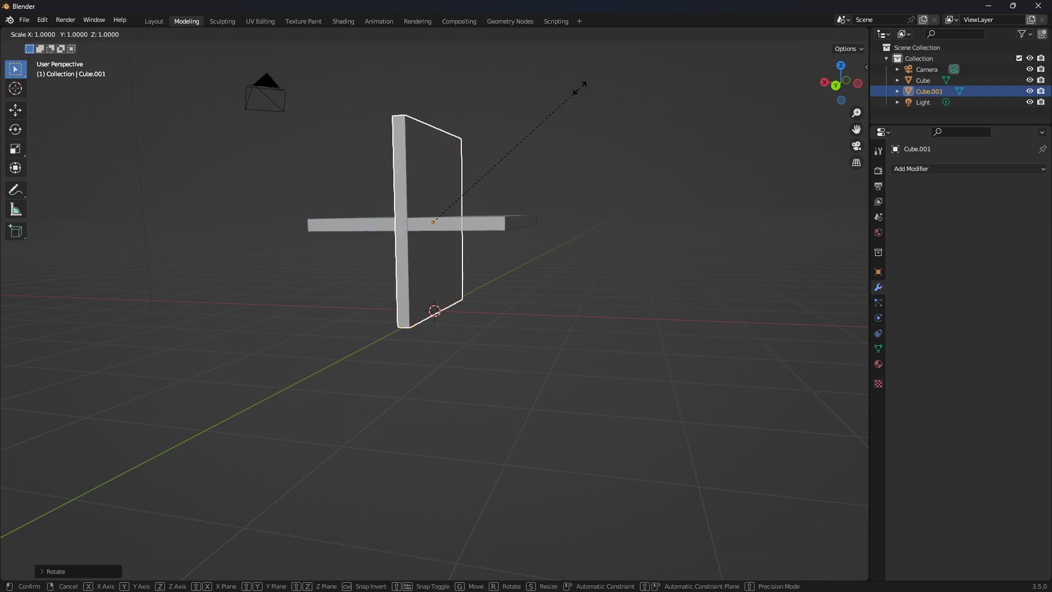
key(z)
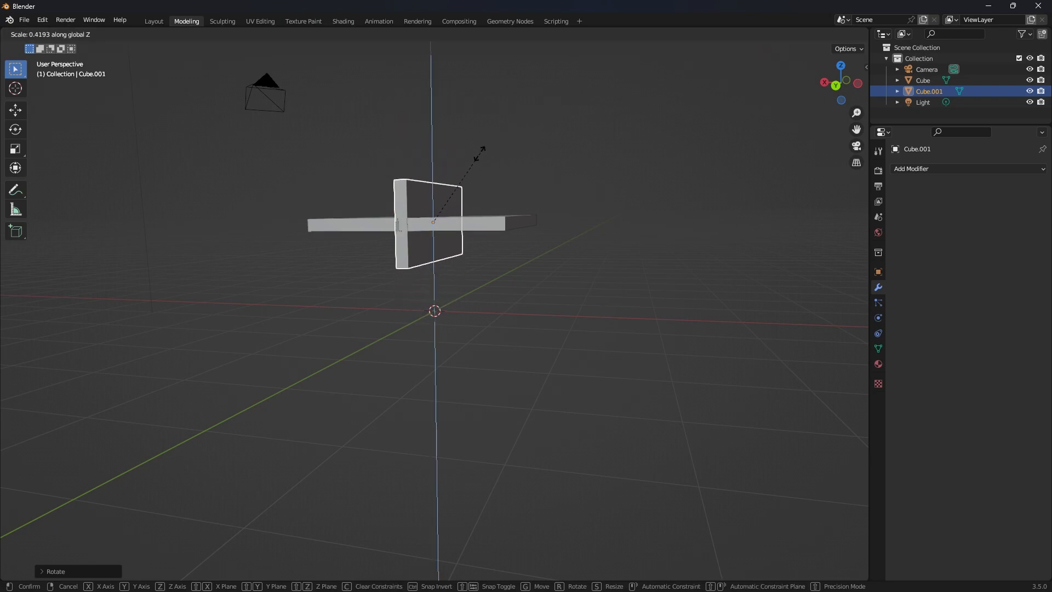
click(498, 143)
key(s)
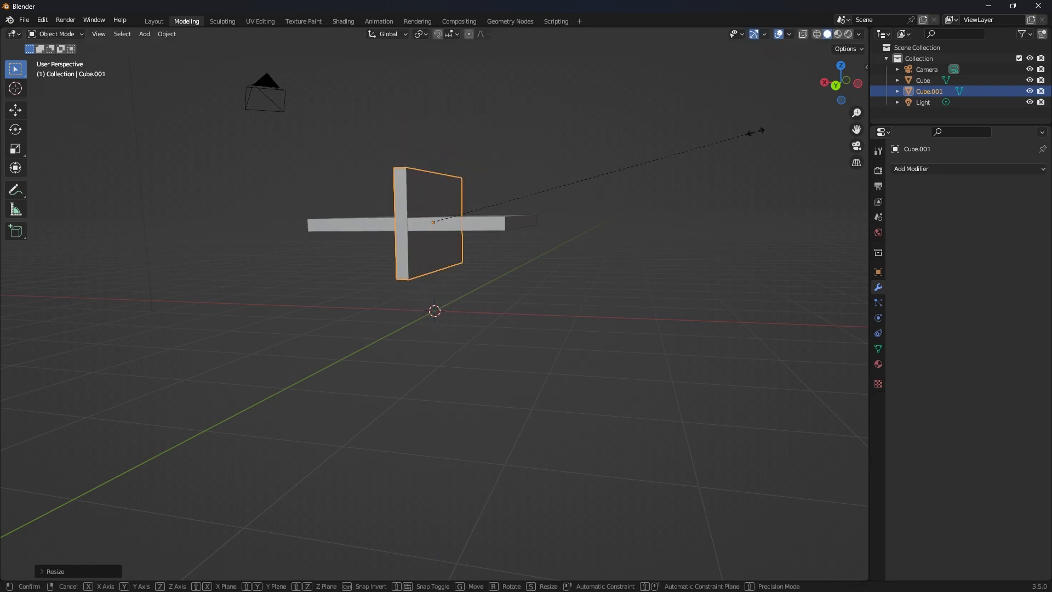
key(x)
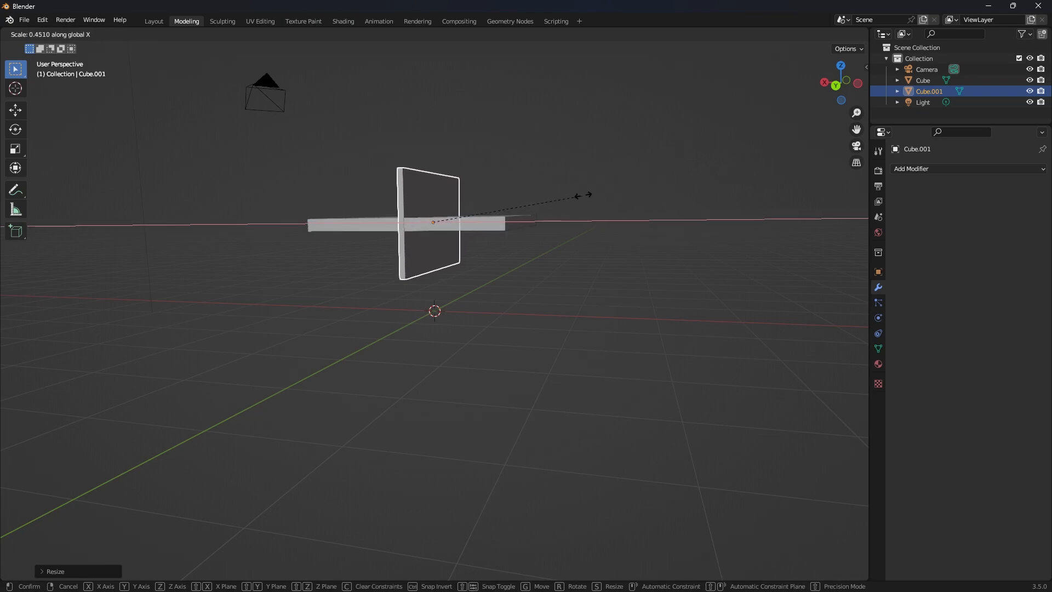
click(125, 143)
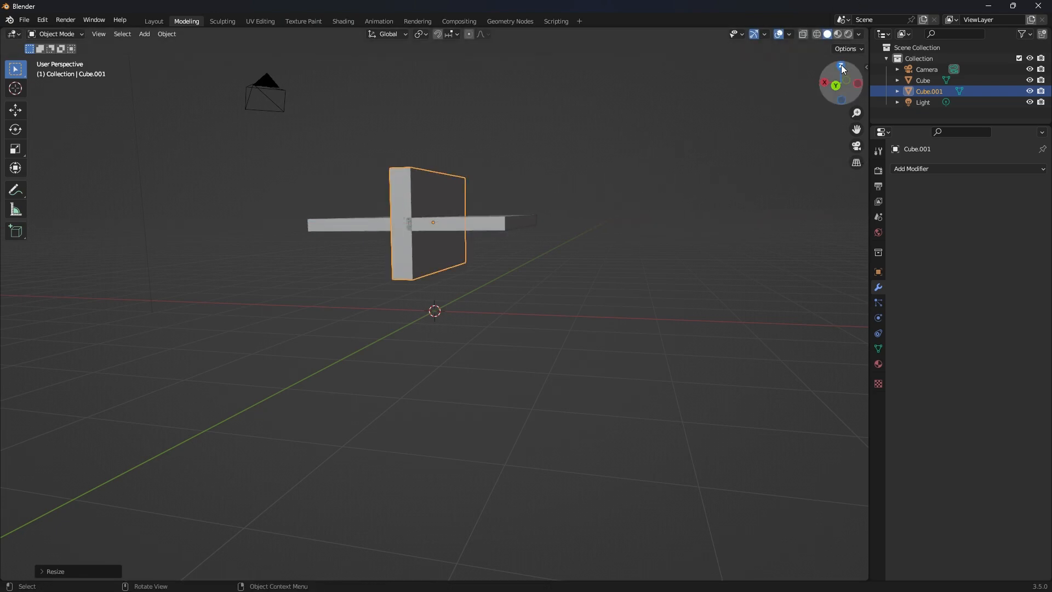
- Scale the upright copy along Y to about 0.1 of its depth to form a narrow square leg
drag(841, 66, 787, 81)
key(s)
key(y)
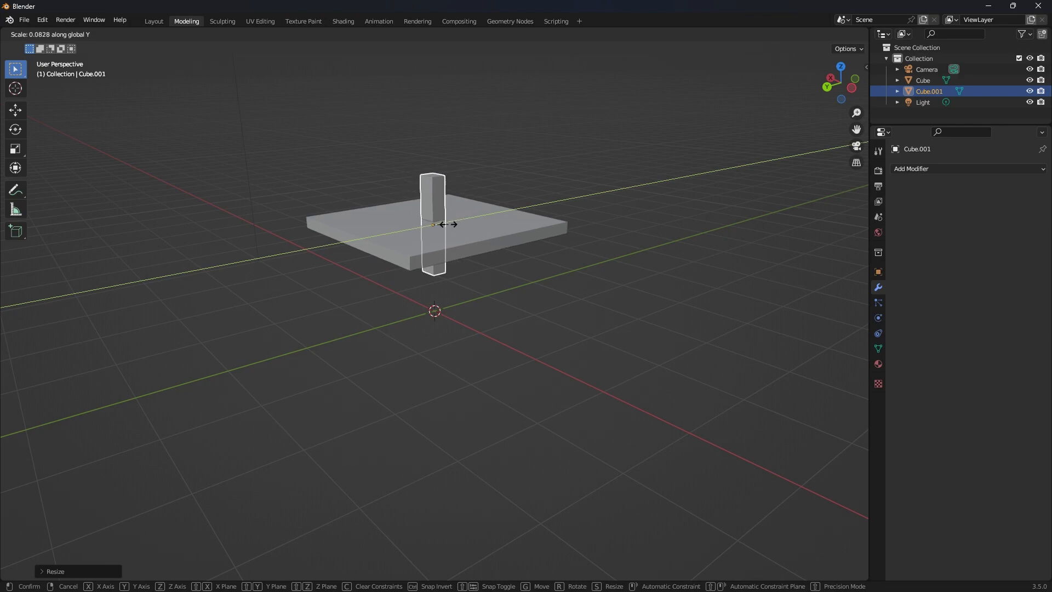
click(450, 221)
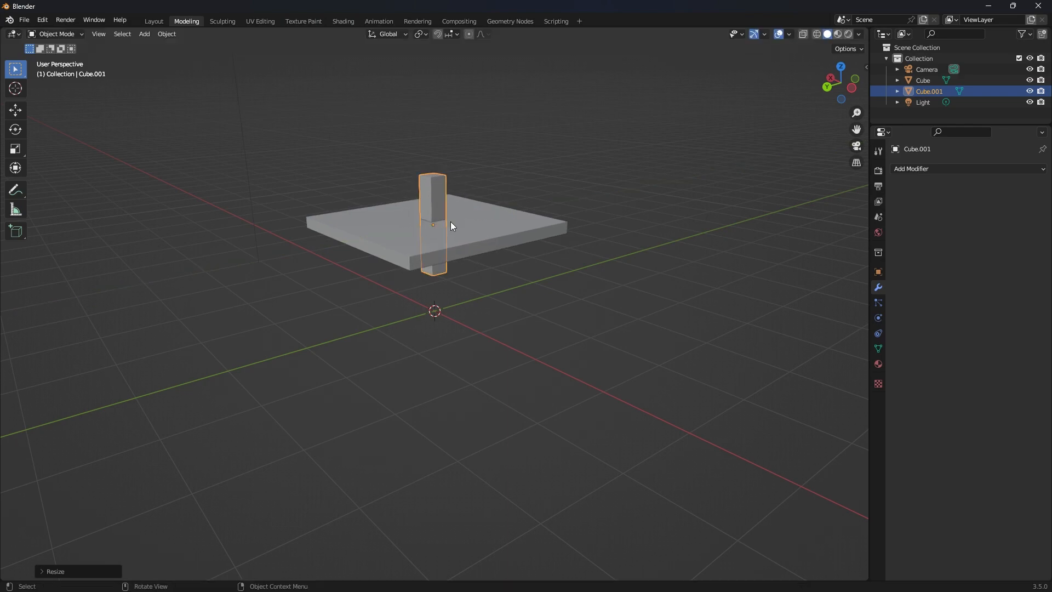
- In front view, move the leg about 1.09 m along positive X and about 0.6 m down, under the tabletop's end
click(831, 88)
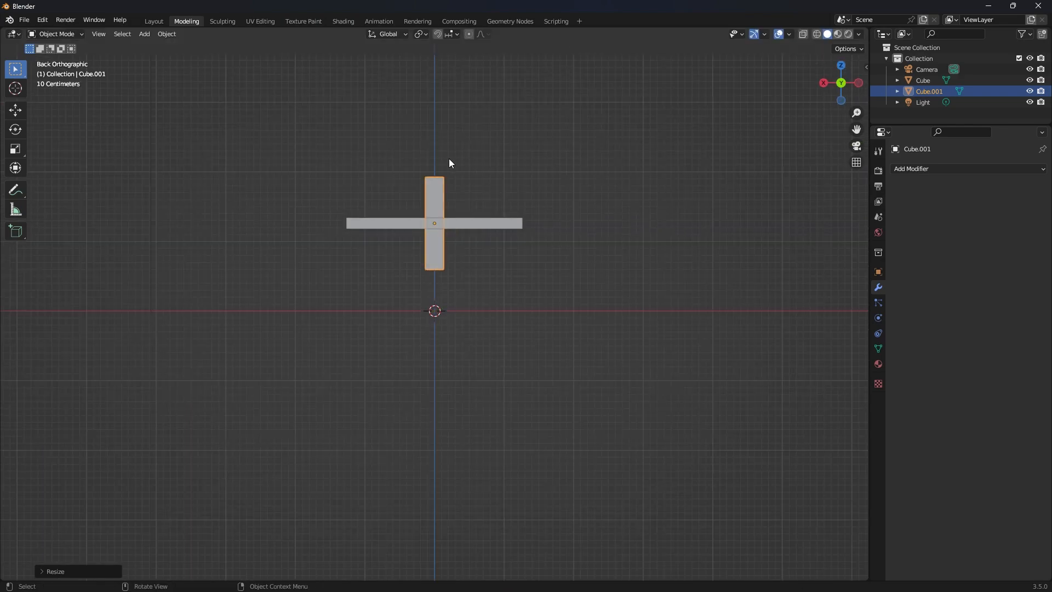
click(842, 85)
drag(842, 86, 821, 102)
click(838, 87)
scroll(451, 199, up, 2)
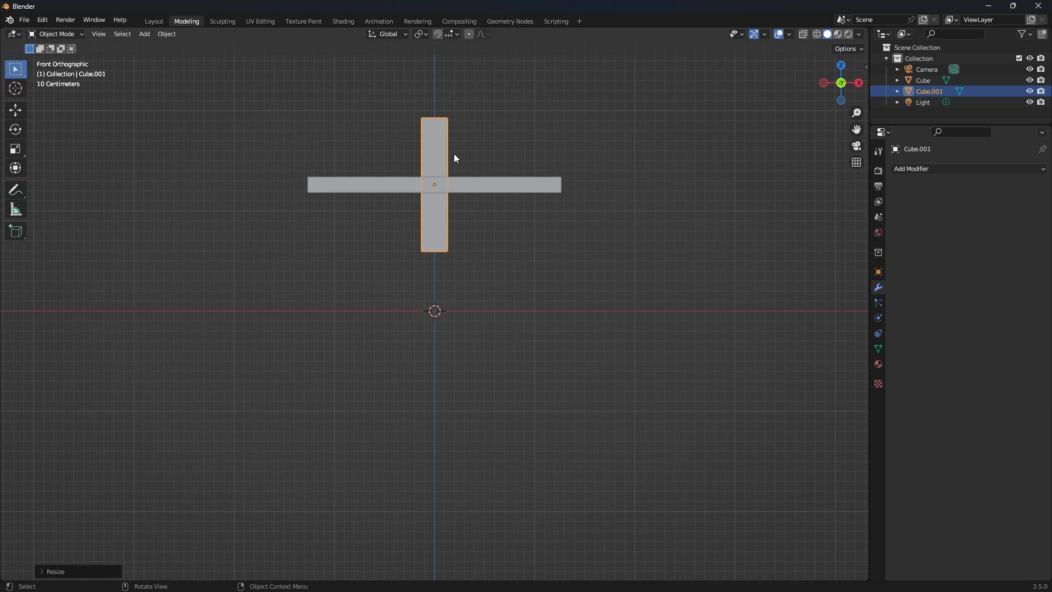
key(g)
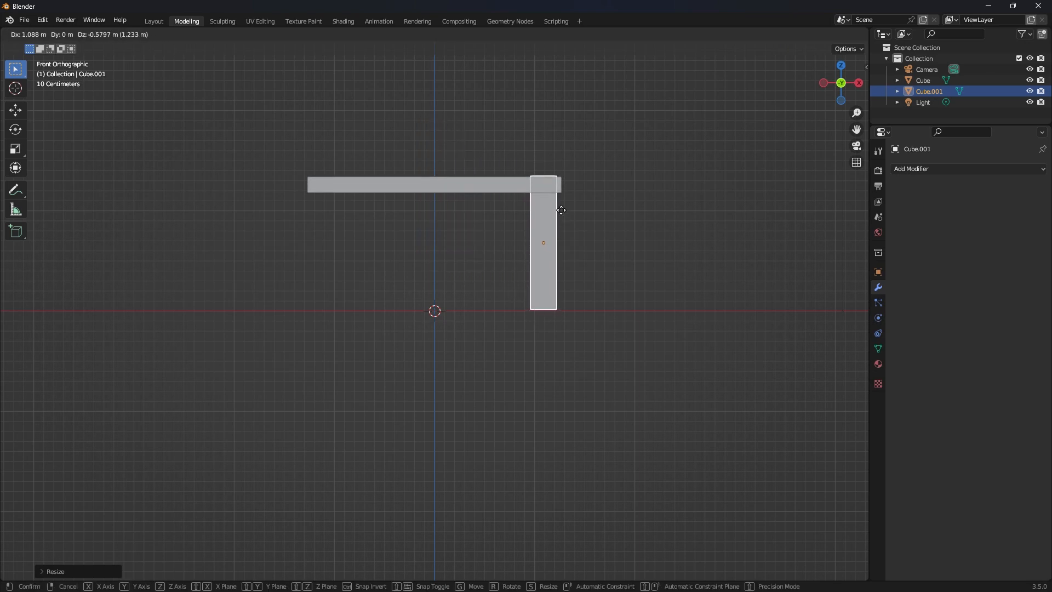
click(563, 219)
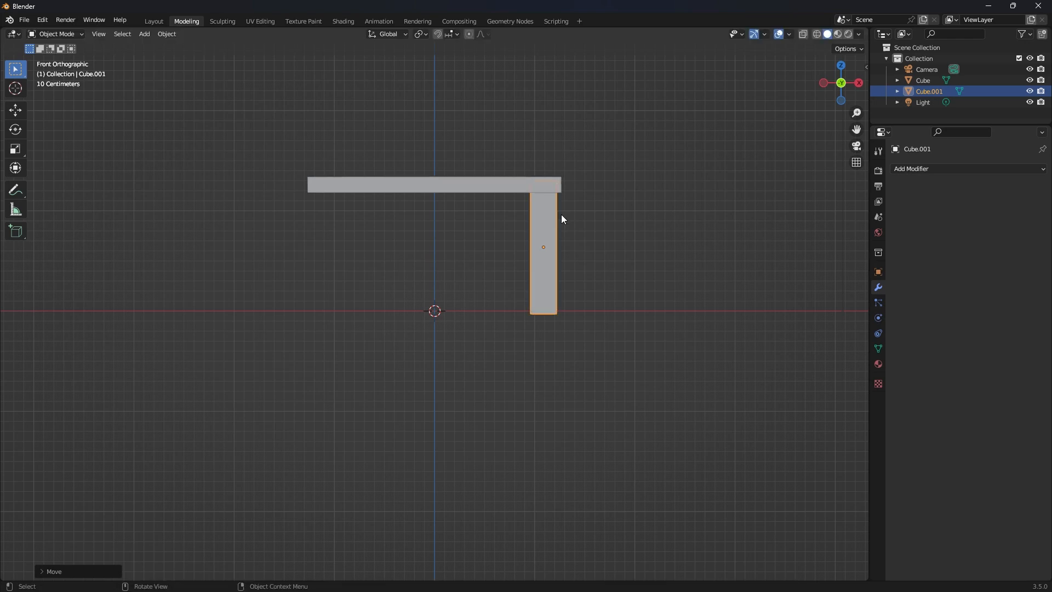
- Shorten the leg slightly along Z so its base sits at ground level and its upper end stays inside the tabletop
key(s)
key(z)
click(672, 192)
- In right view, move the leg along negative Y so it stands under the corner of the tabletop
drag(845, 87, 741, 113)
click(846, 88)
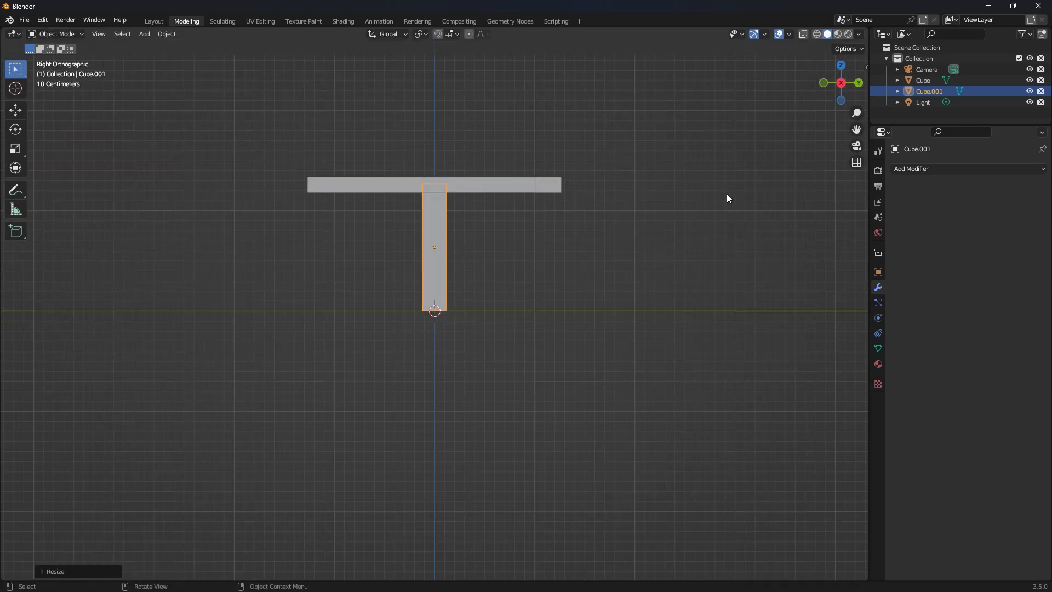
key(g)
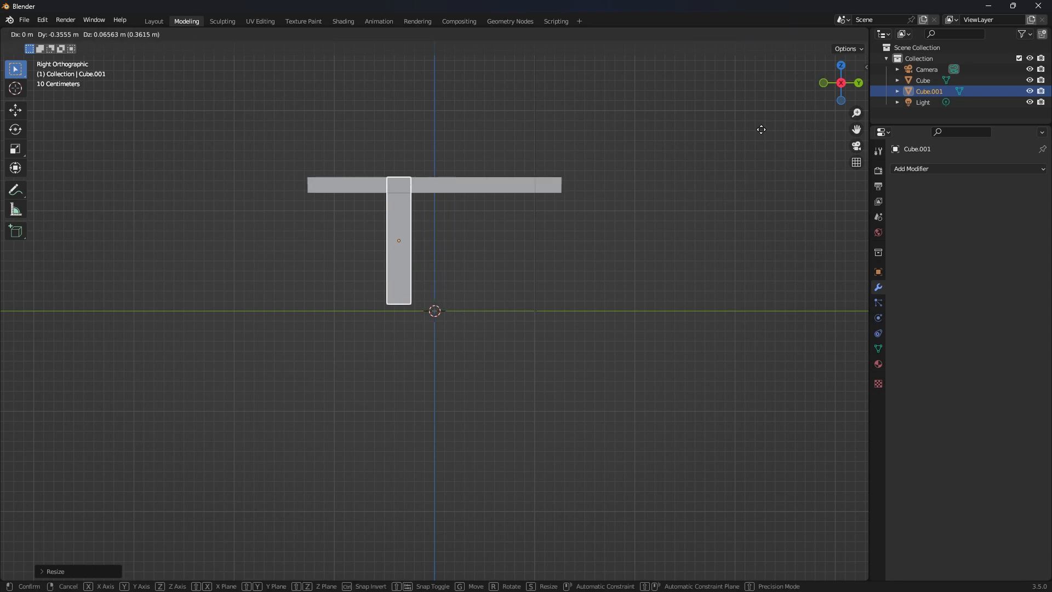
key(y)
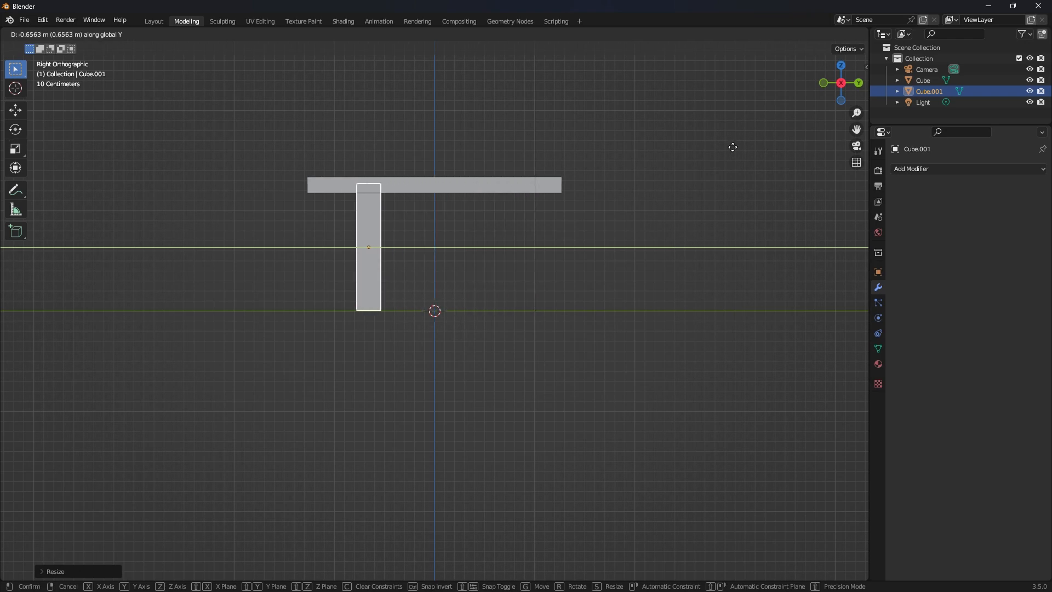
click(718, 134)
- In top view, duplicate the leg three times and place a copy under each remaining corner of the slab
drag(842, 81, 841, 71)
click(841, 69)
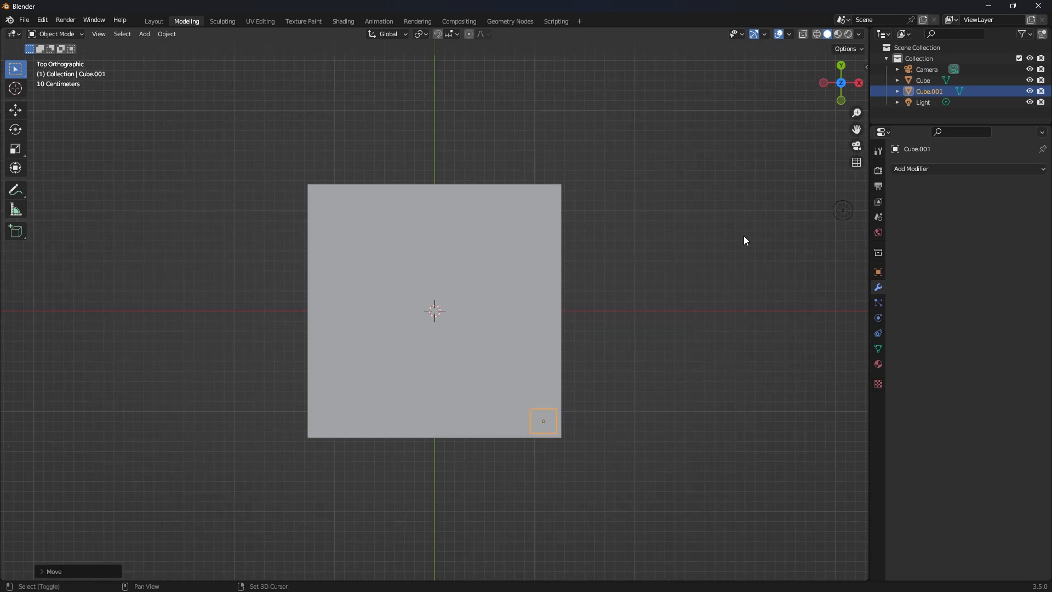
key(shift+d)
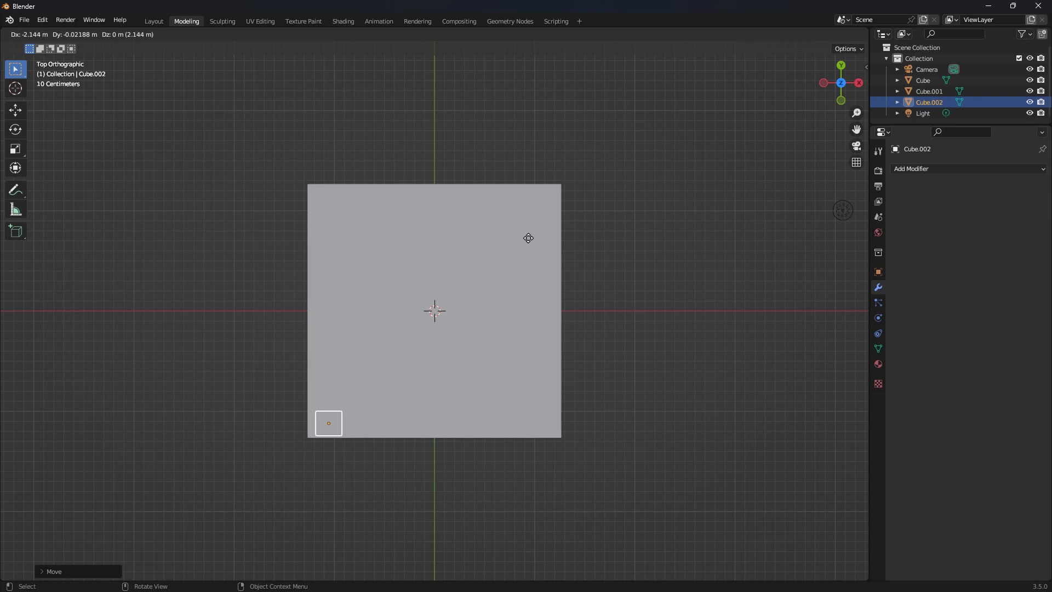
click(527, 239)
key(shift+d)
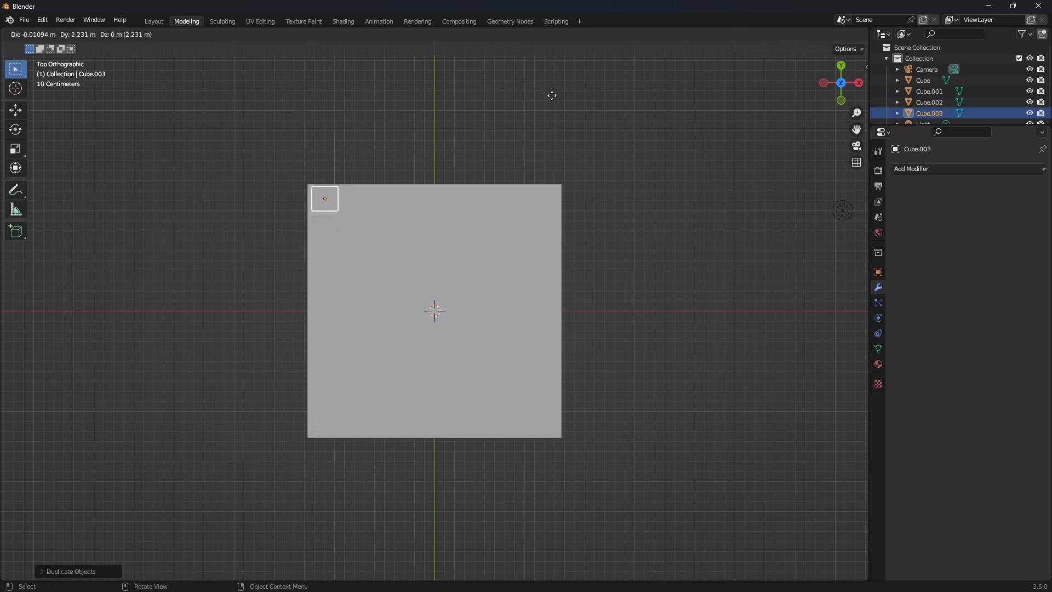
click(552, 98)
key(shift+d)
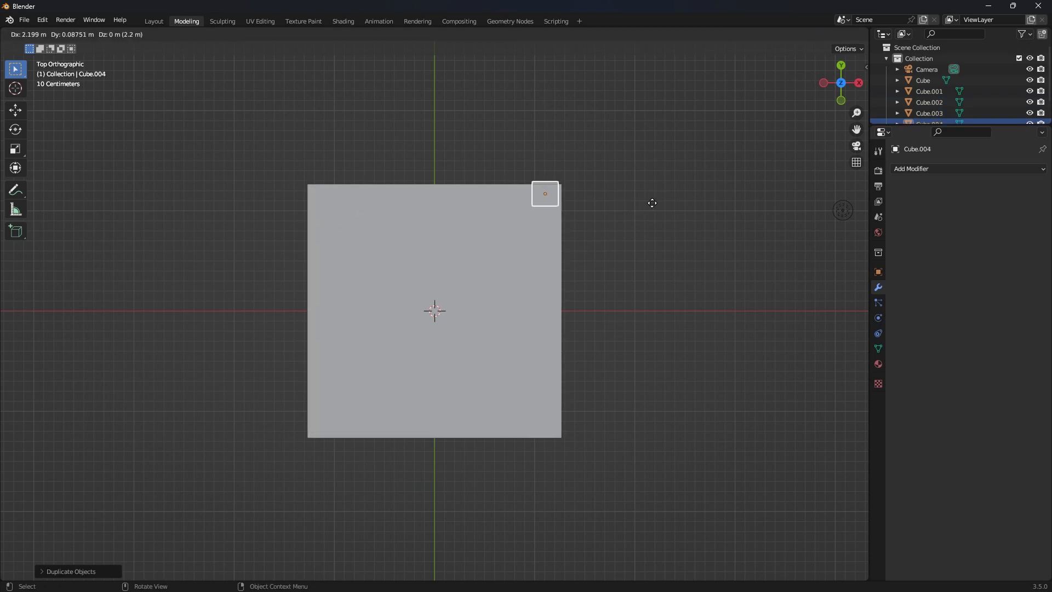
click(653, 208)
- Duplicate the horizontal slab in place, leaving the copy selected in back view
drag(823, 90, 672, 169)
click(547, 192)
scroll(596, 169, down, 2)
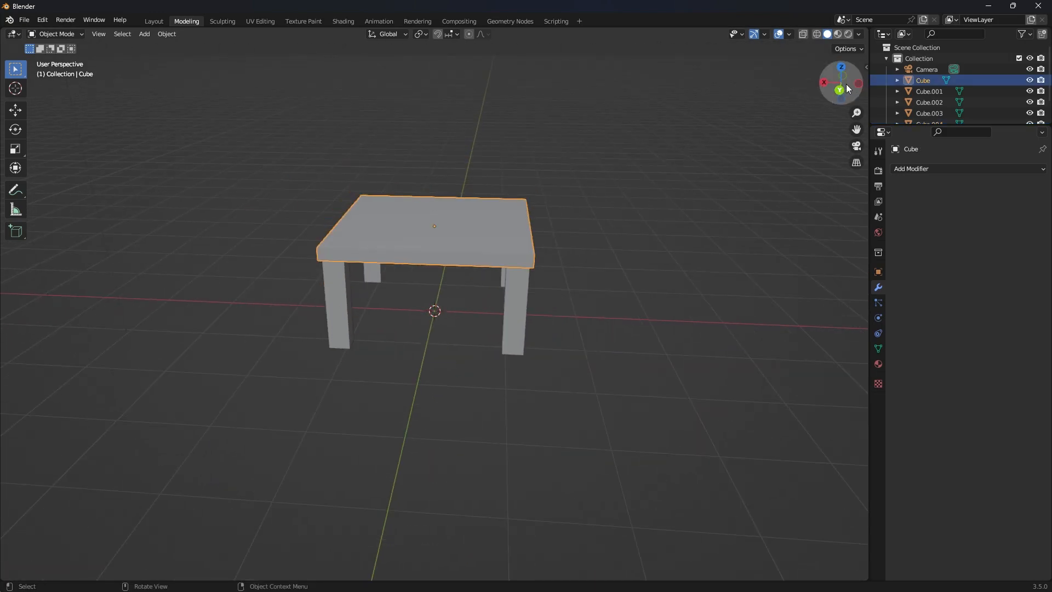
click(842, 88)
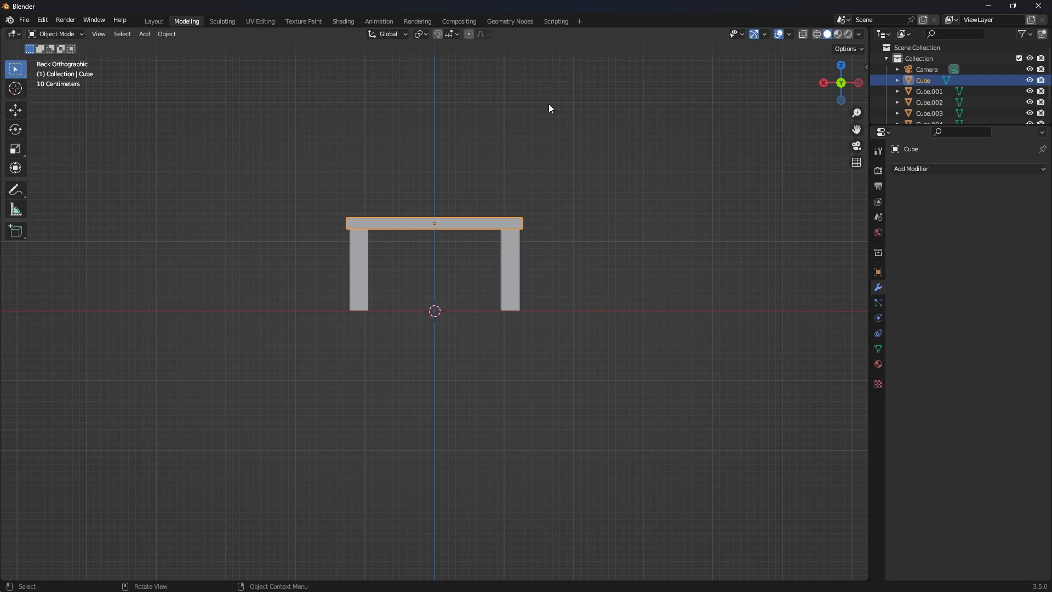
key(shift+d)
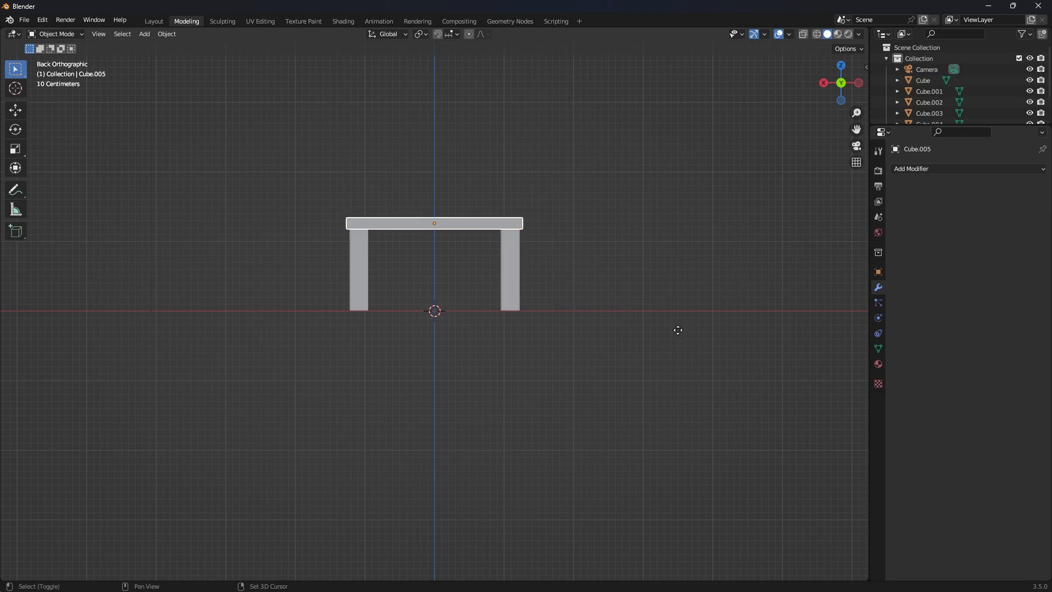
right_click(680, 324)
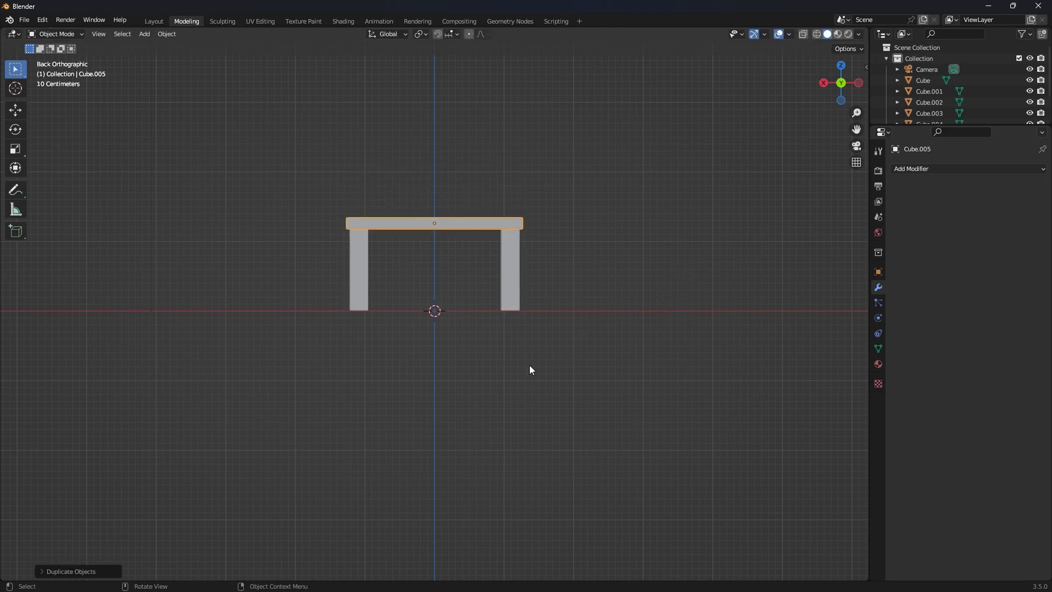
- Rotate the slab copy about 65 degrees and move it up to the seat's negative-X edge as a leaning backrest
key(r)
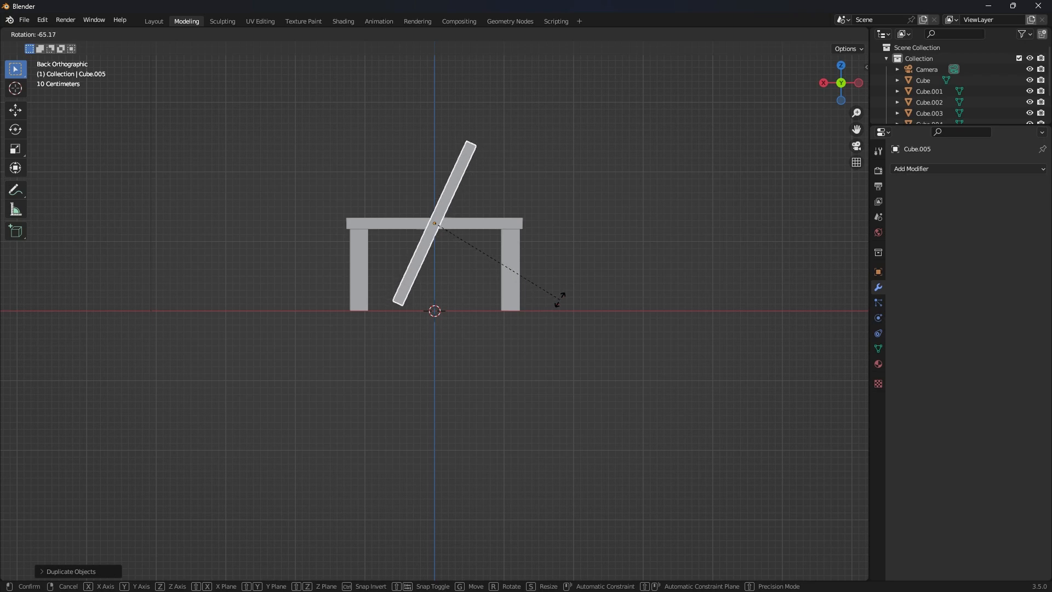
click(585, 320)
key(g)
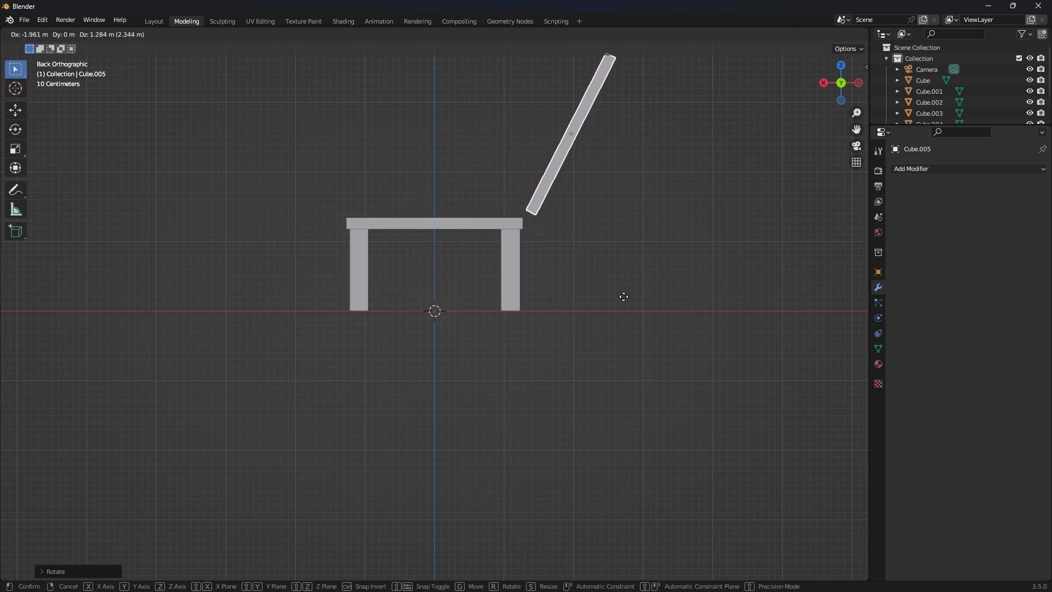
click(603, 314)
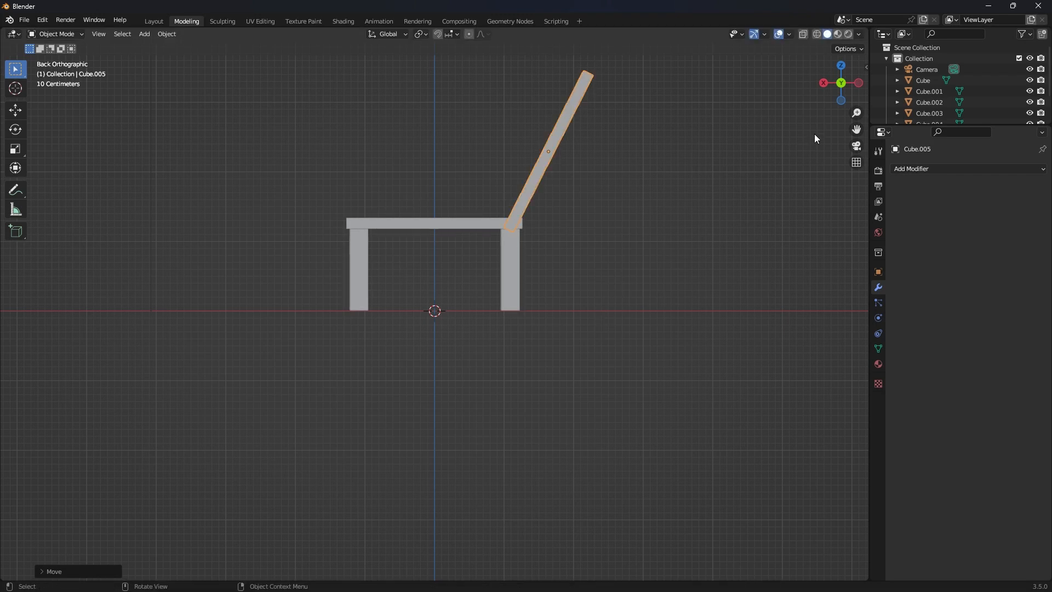
- Scale the backrest down slightly along the global X axis
mouse_move(841, 82)
mouse_down()
mouse_move(888, 110)
mouse_move(840, 99)
mouse_move(846, 88)
mouse_up()
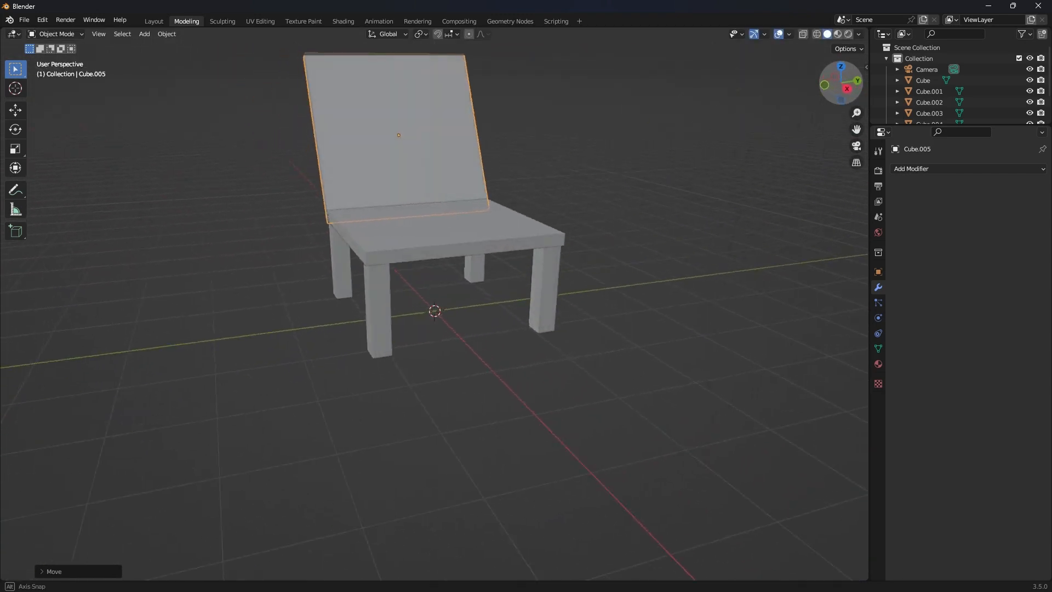
key(s)
key(x)
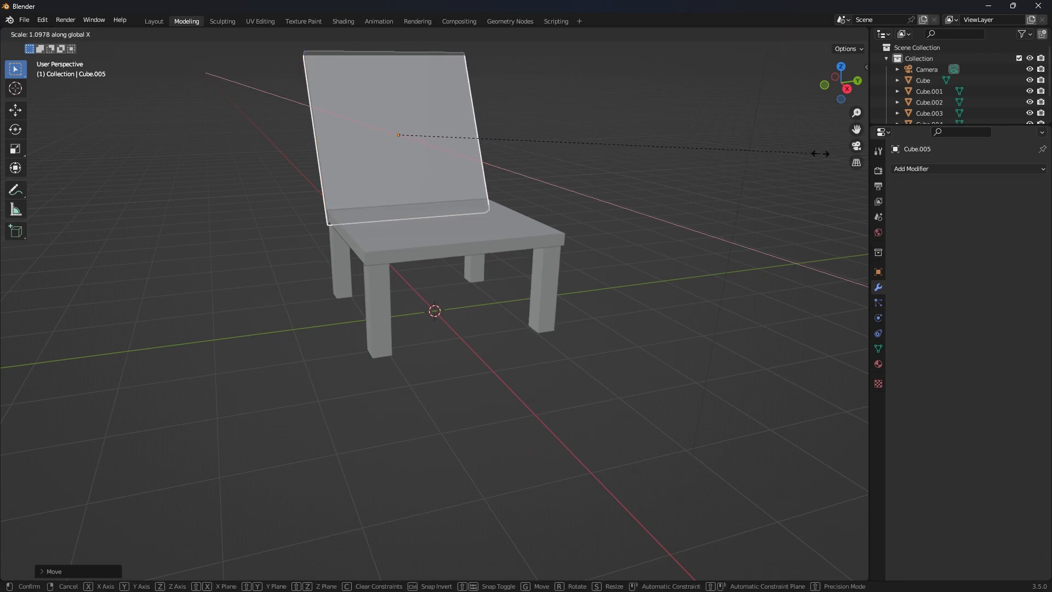
click(770, 174)
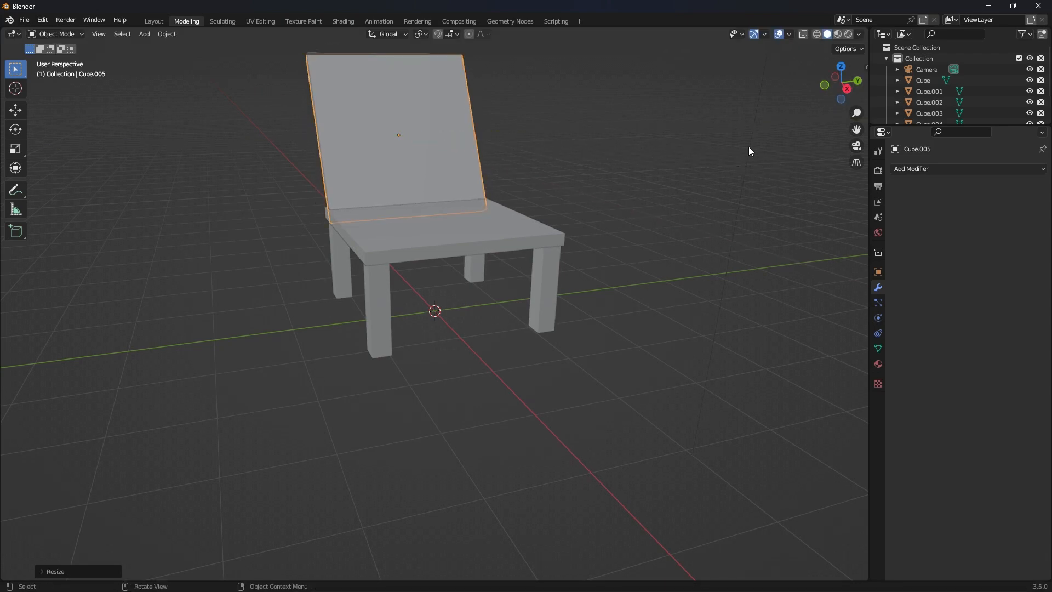
- Duplicate the leg at the positive-X, positive-Y corner and move the copy along X to midway between the legs on that side
drag(833, 87, 618, 89)
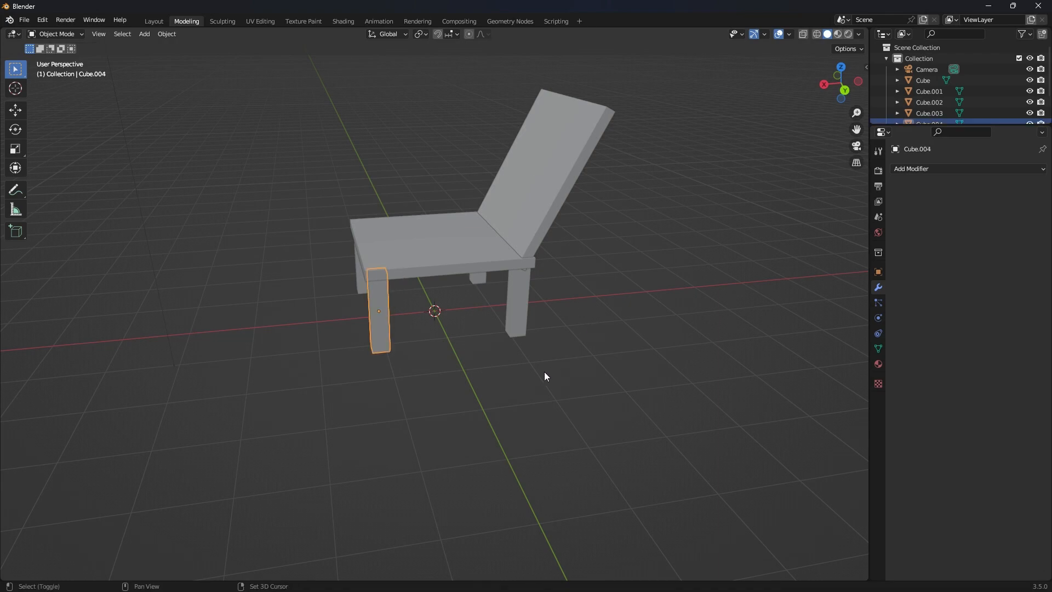
key(shift+d)
key(y)
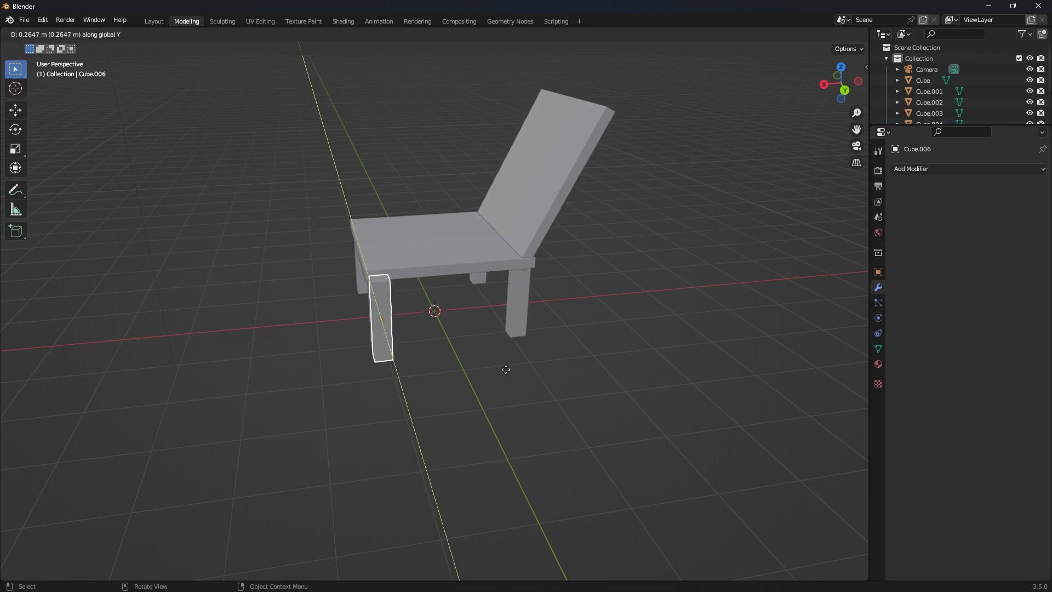
key(x)
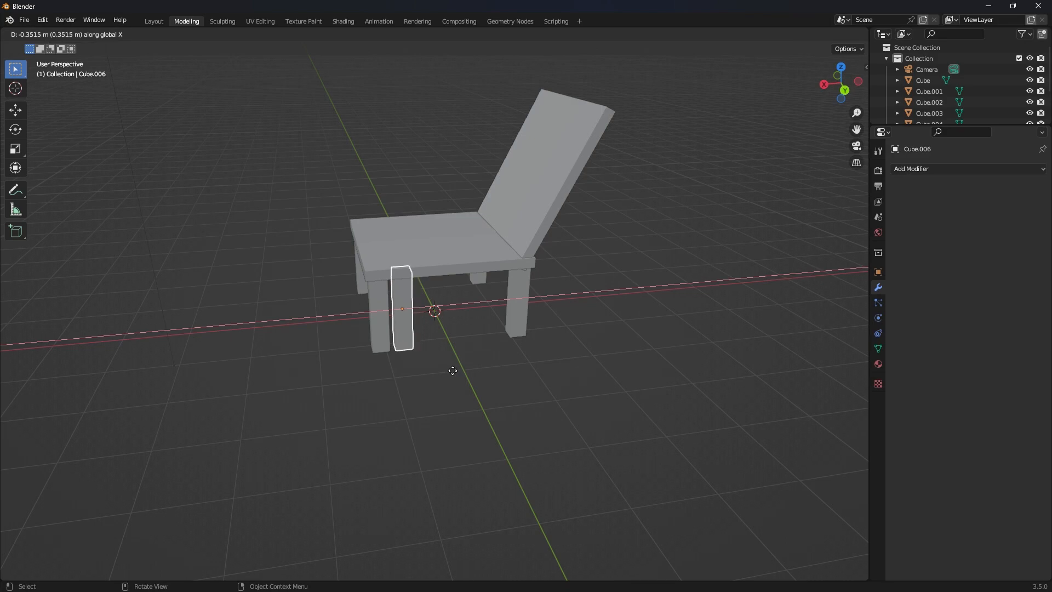
click(499, 365)
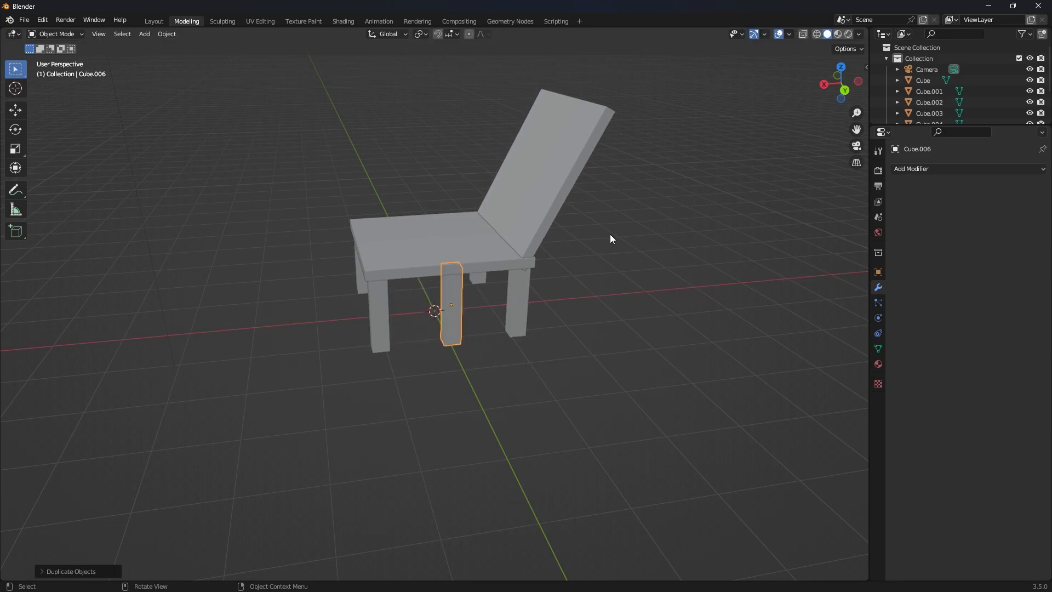
- Rotate the leg copy 90 degrees about Y and scale it along Z to a little over half its thickness
key(r)
text(y)
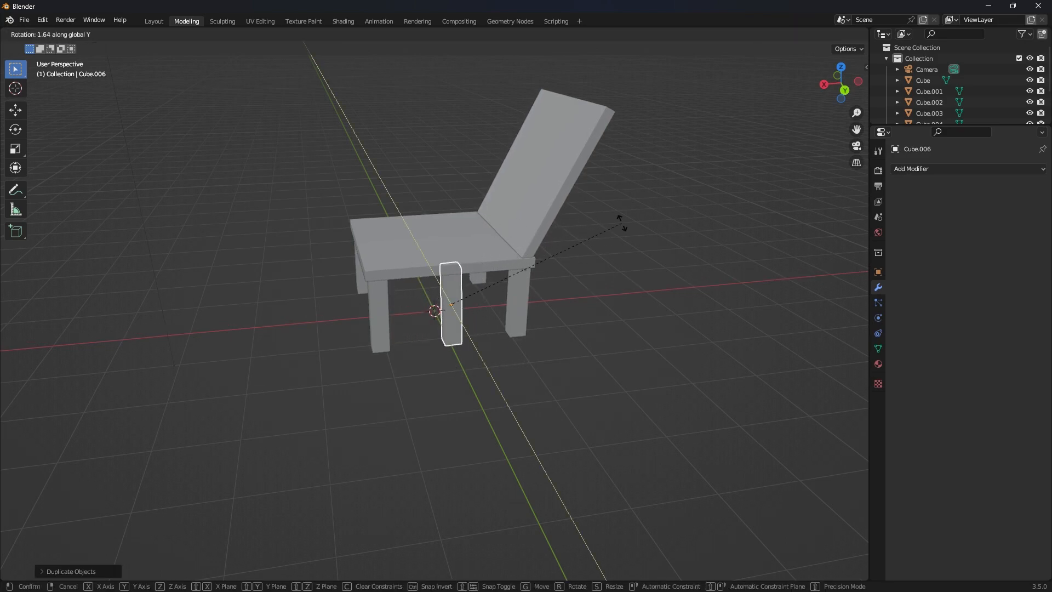
text(90)
key(Return)
key(s)
key(z)
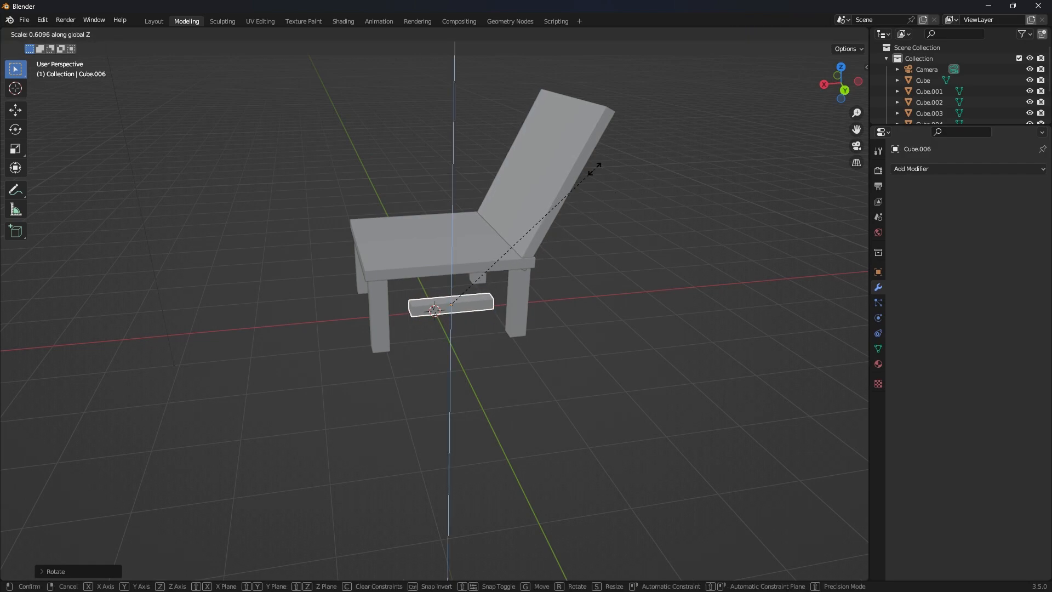
click(572, 190)
- In back view, raise the horizontal bar about 1.1 m along Z to armrest height above the seat
click(846, 87)
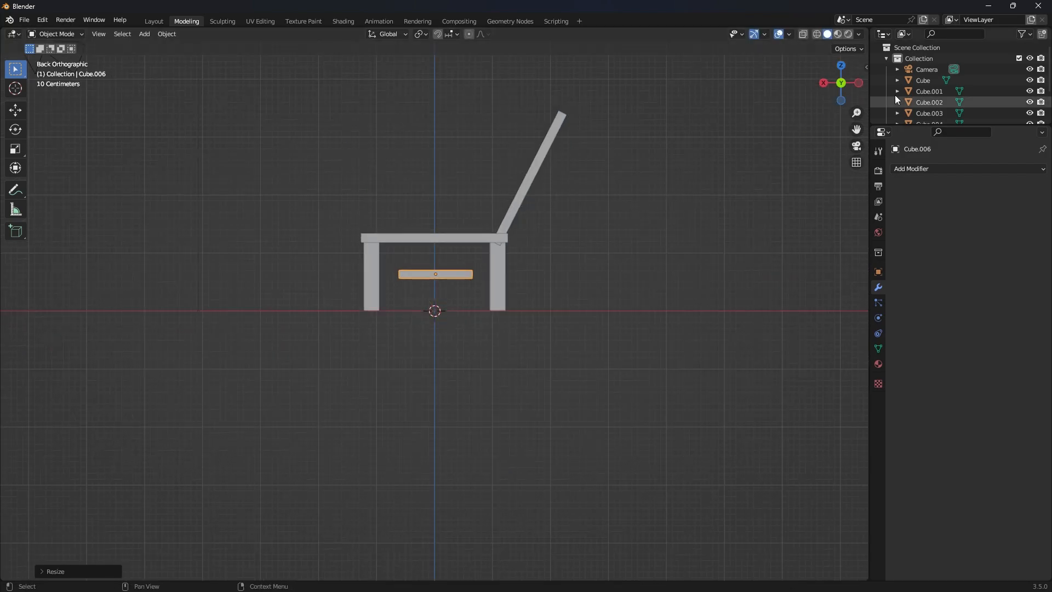
scroll(604, 252, up, 3)
key(g)
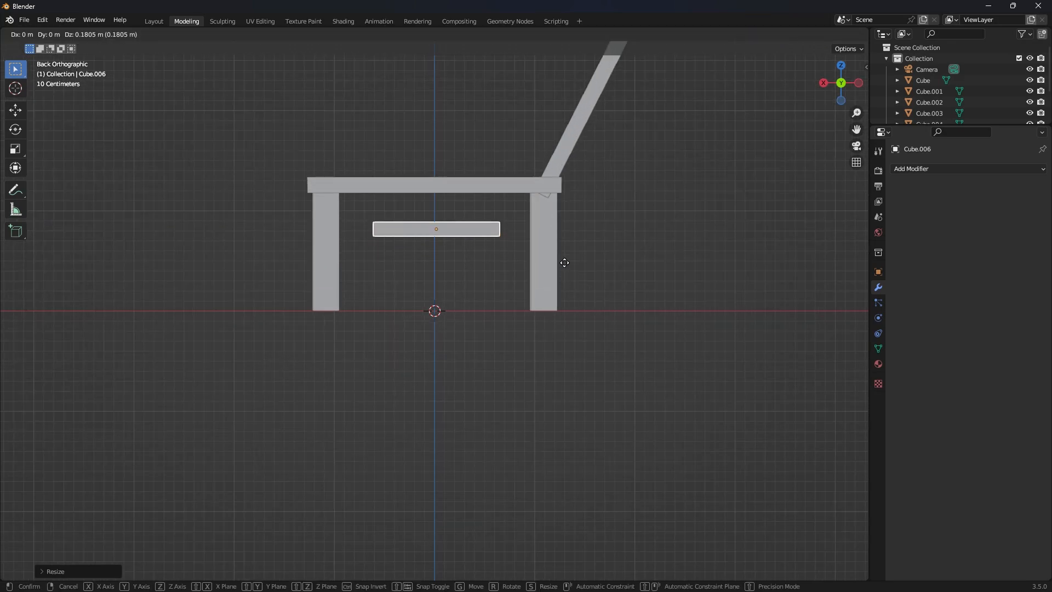
key(z)
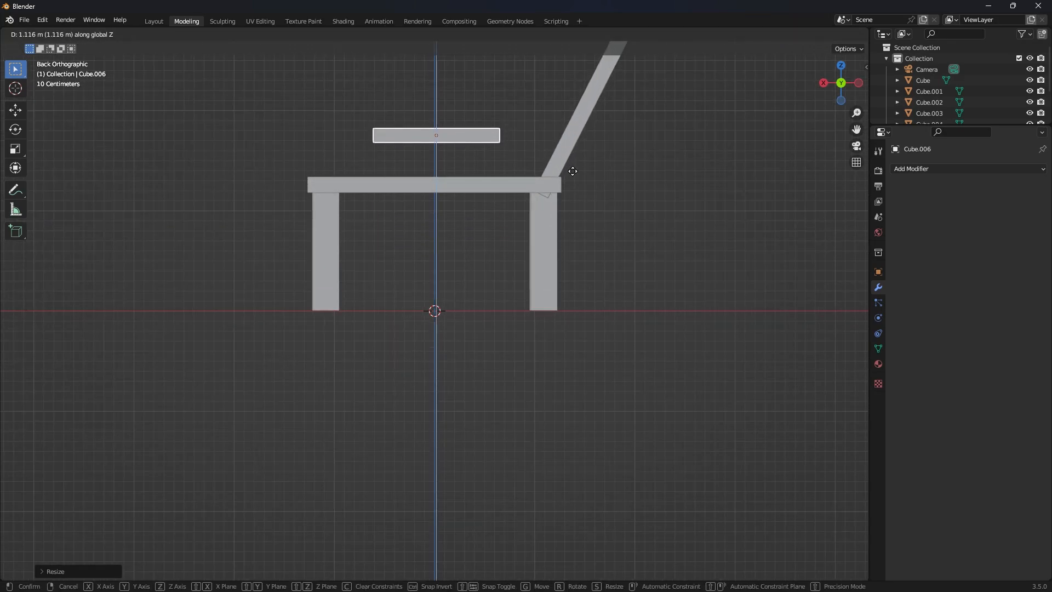
click(571, 170)
- Lengthen the armrest along X and move it about 0.5 m along negative X so its end meets the backrest
key(s)
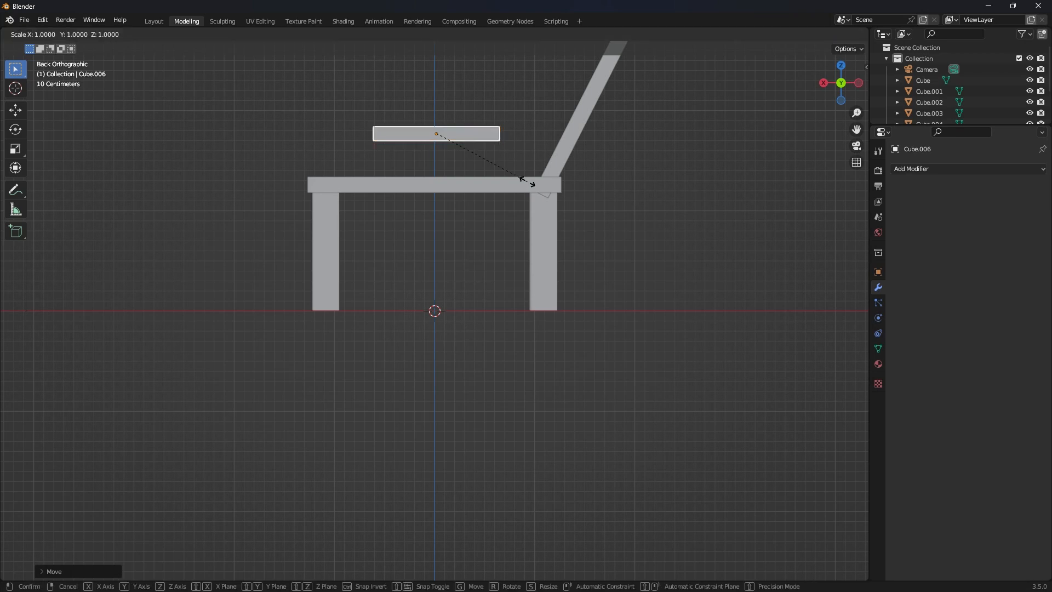
key(x)
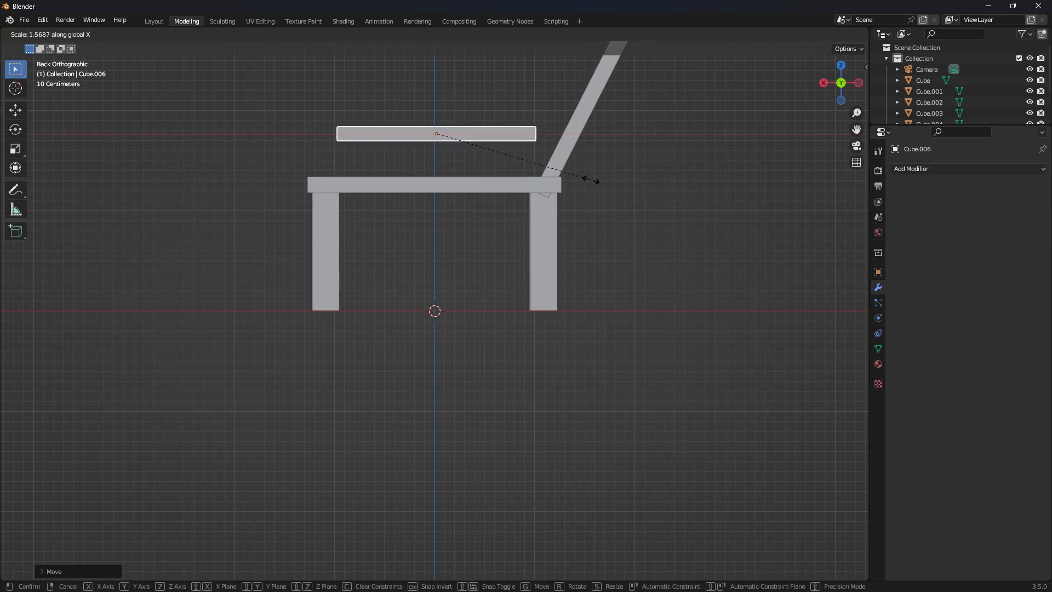
click(569, 186)
key(g)
key(x)
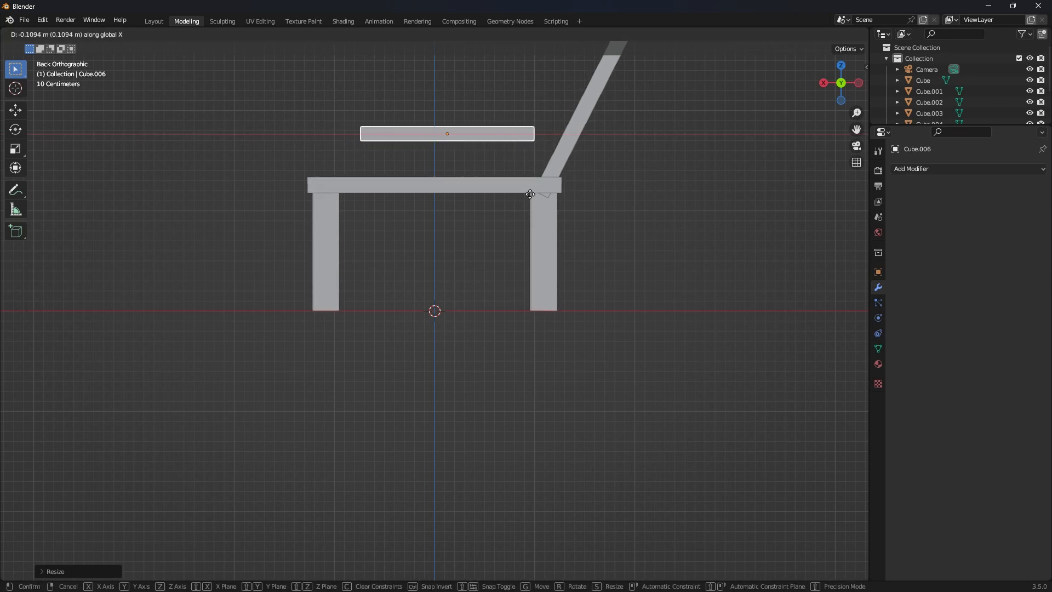
click(570, 201)
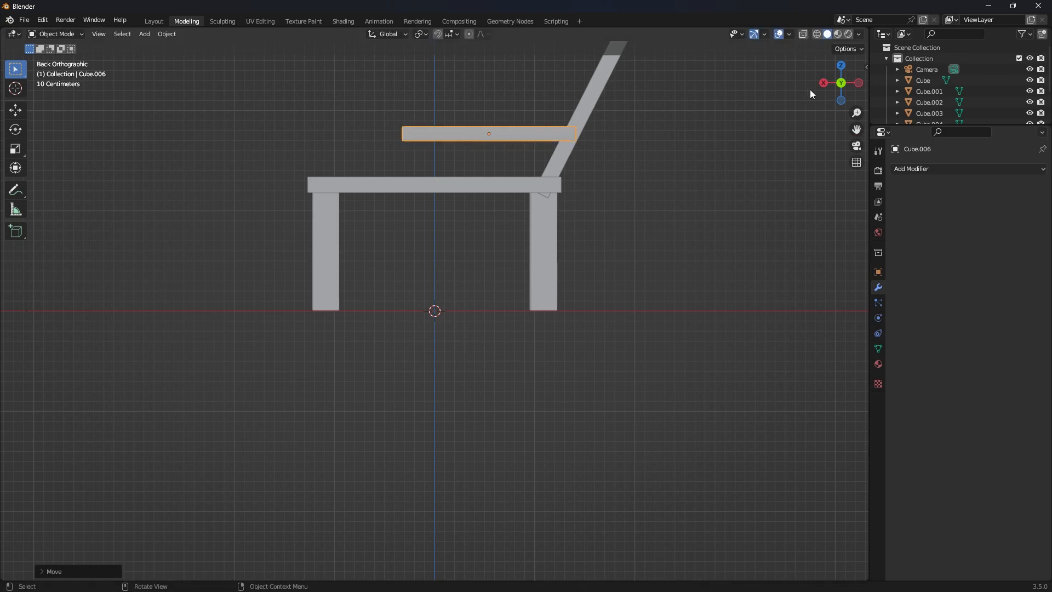
- In right view, move the armrest about 0.04 m along negative Y so it lines up with the backrest's side edge
mouse_move(841, 81)
mouse_down()
mouse_move(827, 71)
mouse_move(843, 76)
mouse_up()
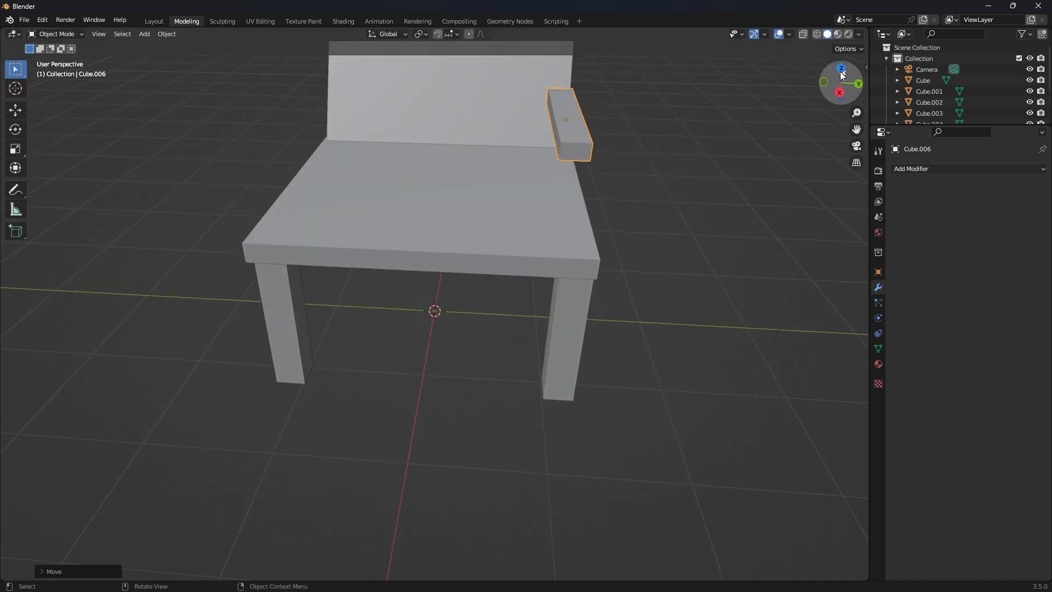
click(840, 92)
key(g)
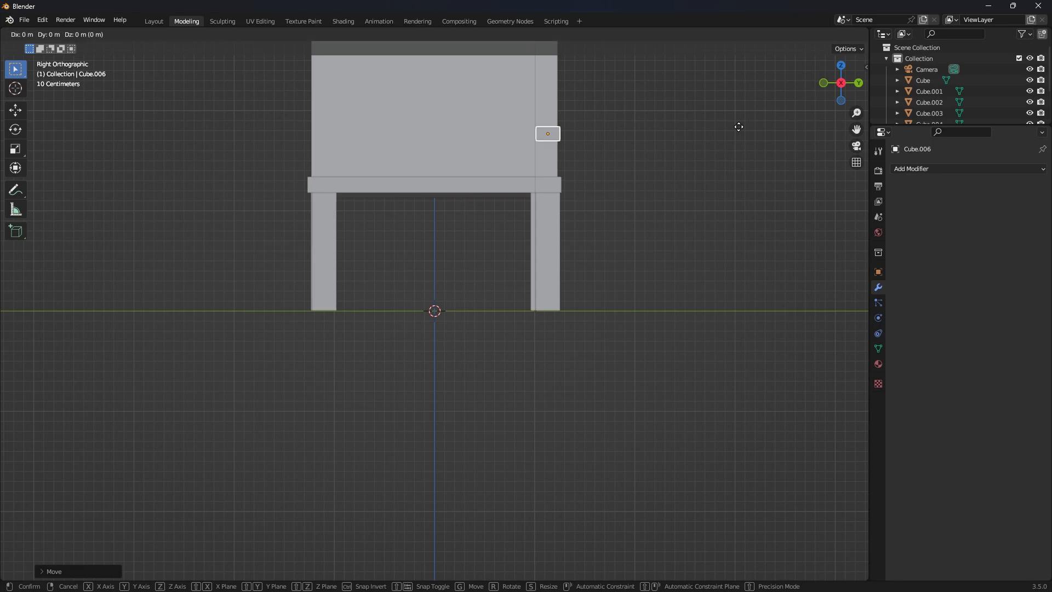
key(y)
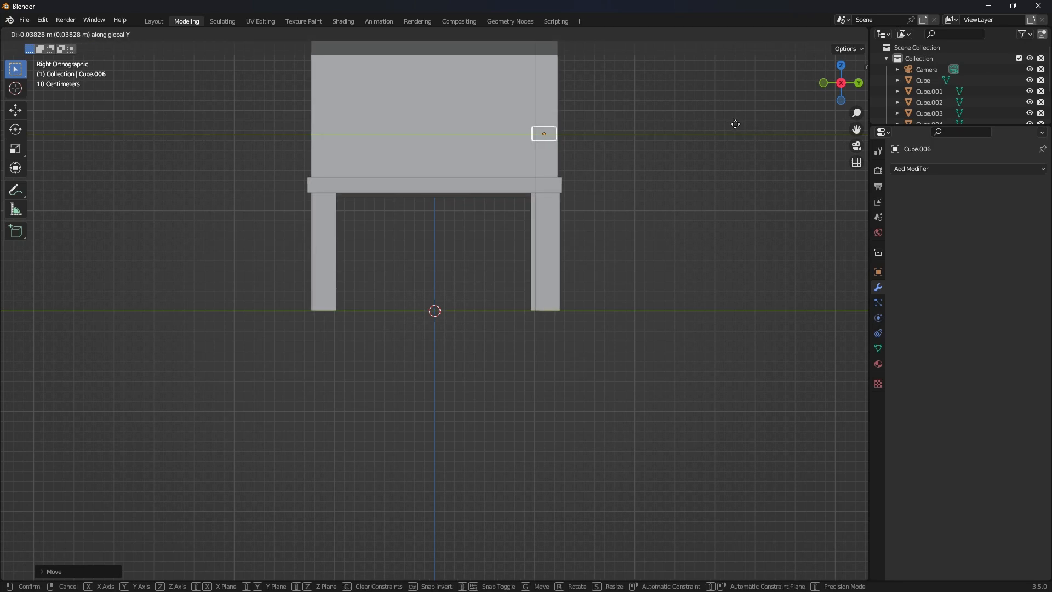
click(734, 124)
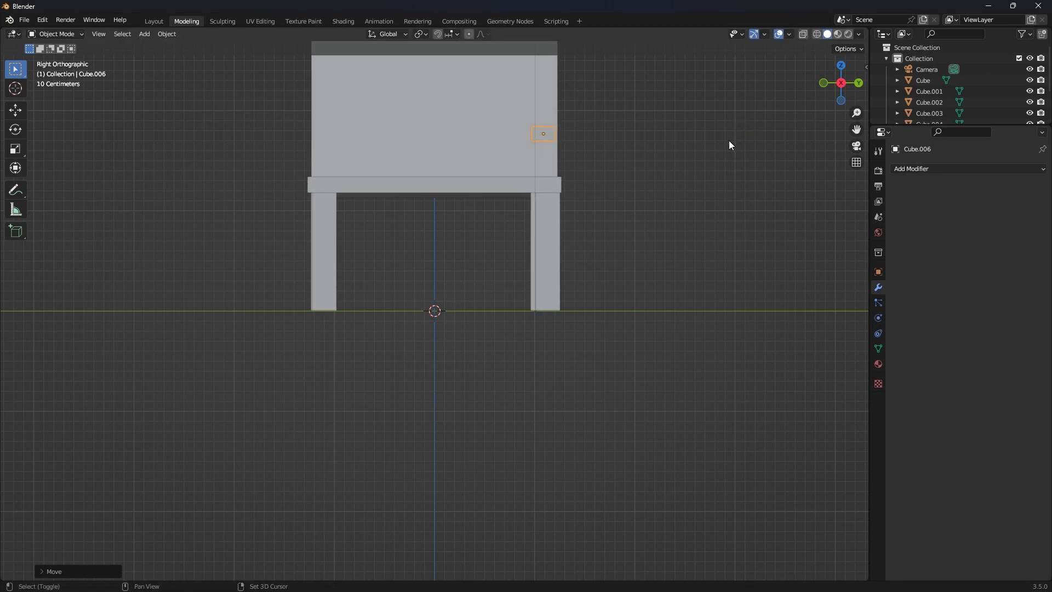
- Duplicate the armrest along negative Y to the backrest's opposite side edge for the second armrest
key(shift+d)
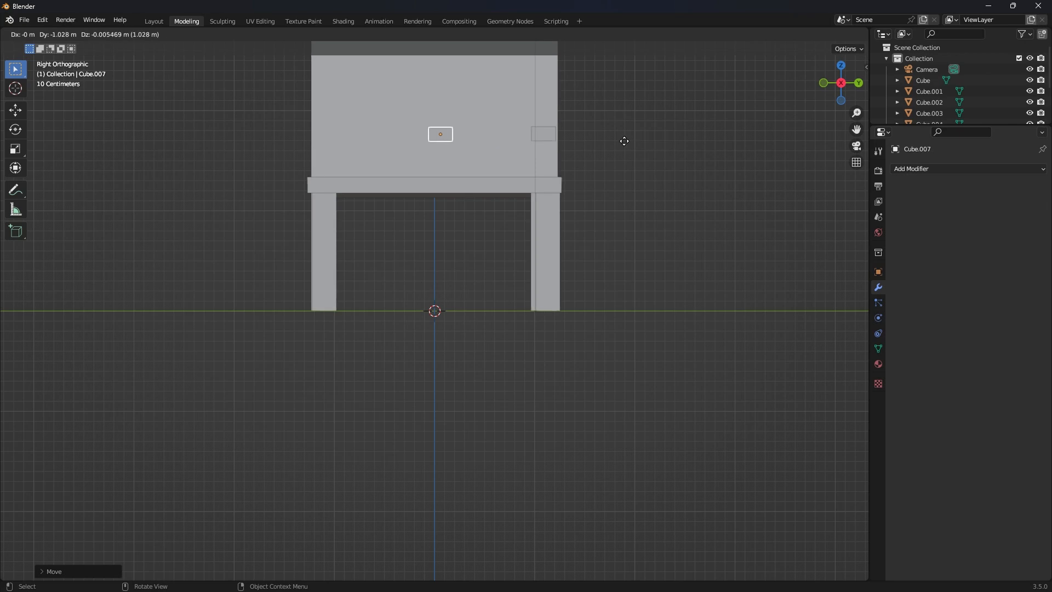
click(515, 138)
key(shift+d)
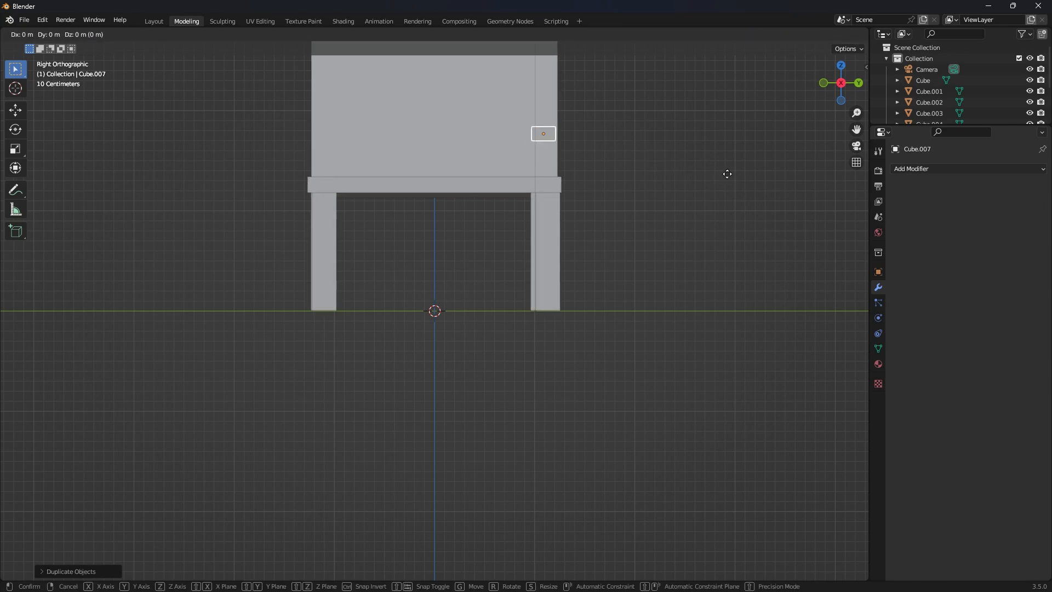
key(y)
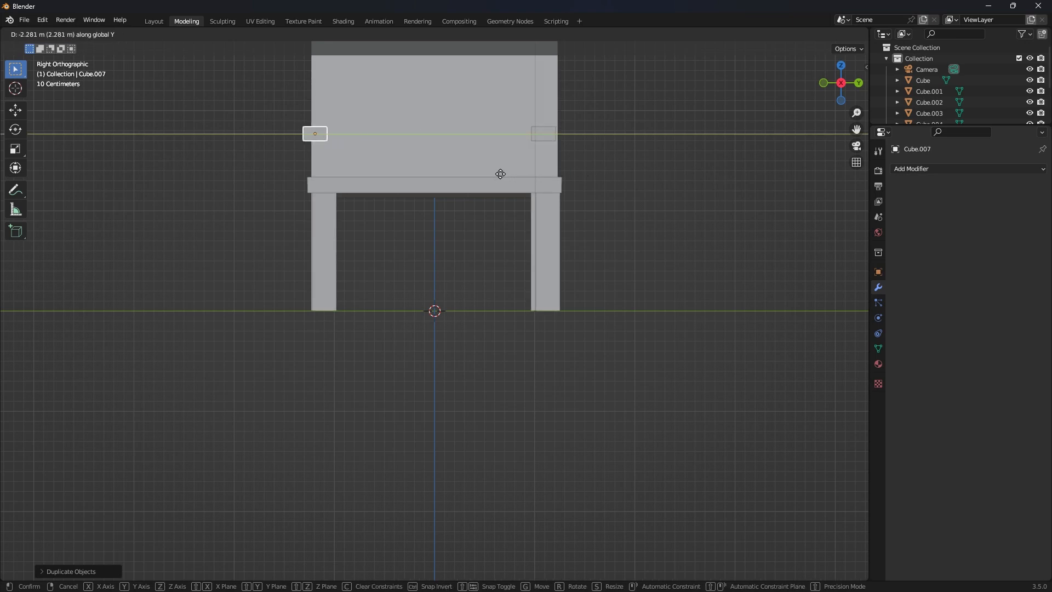
click(515, 175)
- Clear the selection and switch the 3D view to rendered shading with the whole chair in perspective
drag(841, 102, 889, 72)
click(866, 85)
scroll(488, 254, down, 2)
click(521, 226)
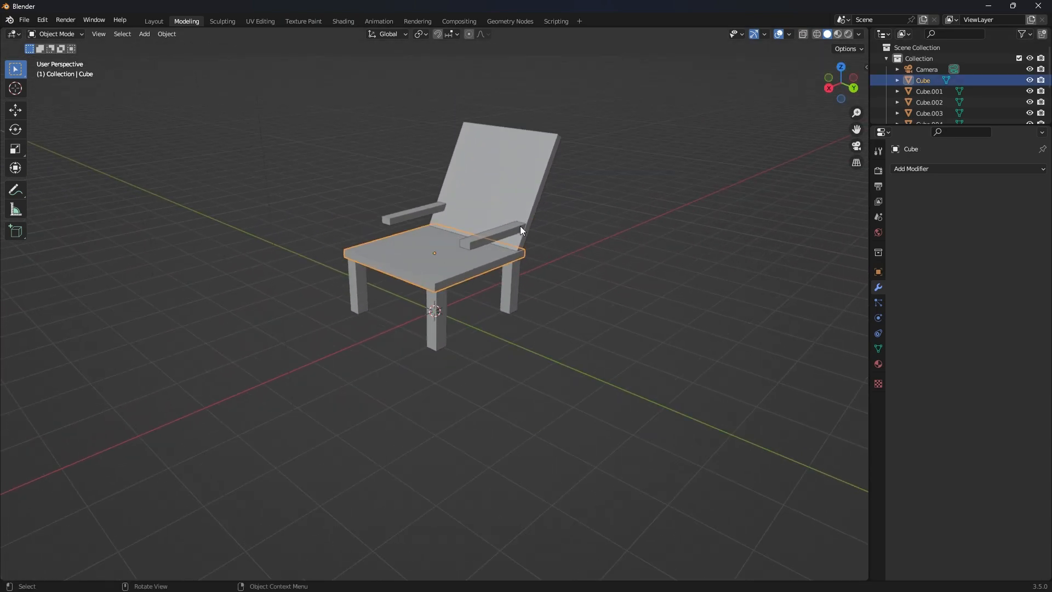
scroll(408, 179, up, 2)
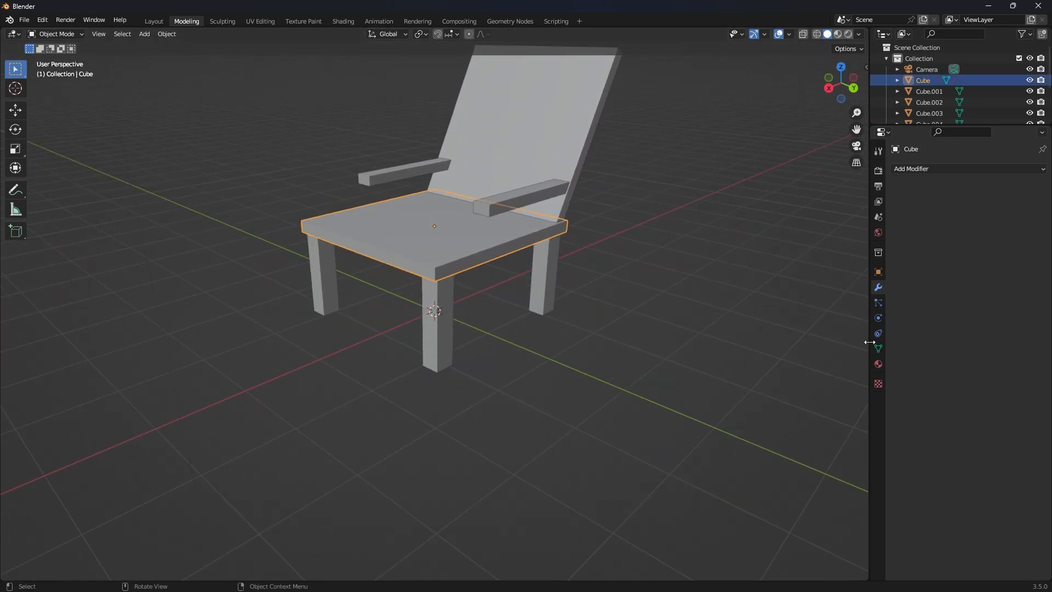
click(878, 363)
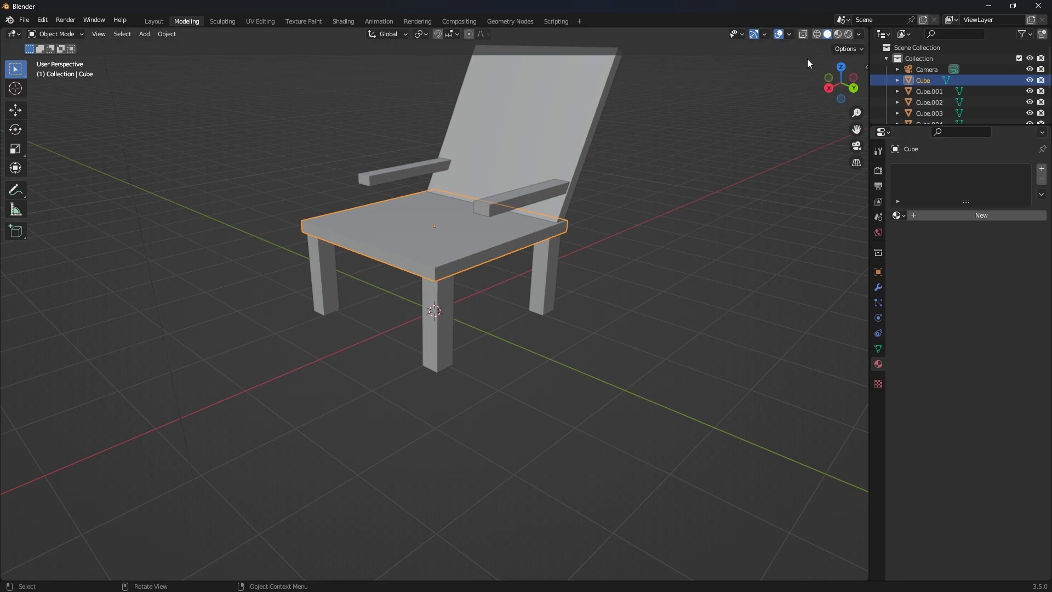
click(604, 131)
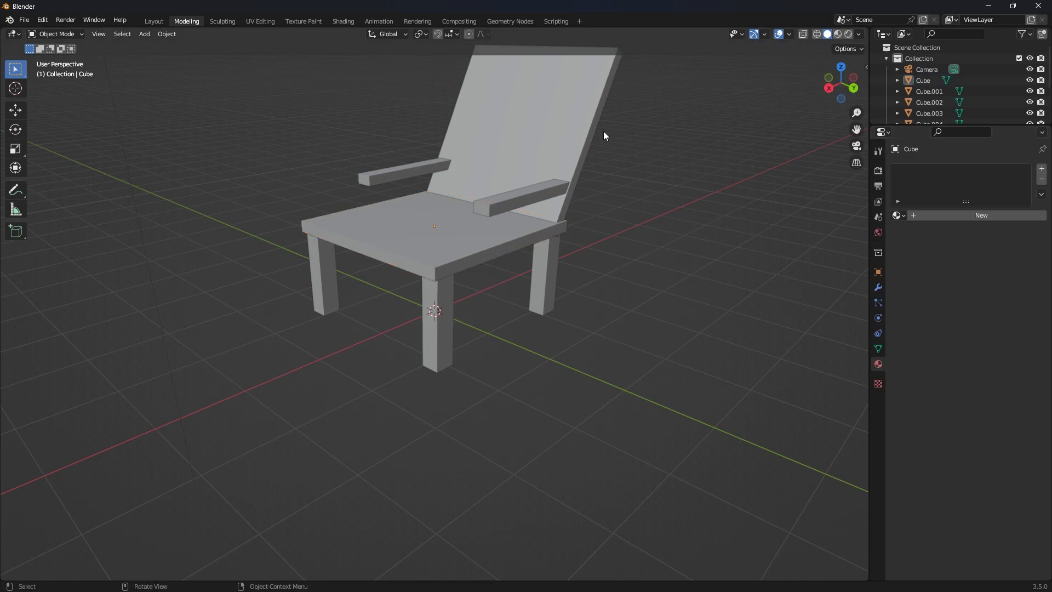
click(848, 34)
- Set the render engine to Cycles and its device to GPU Compute
click(879, 170)
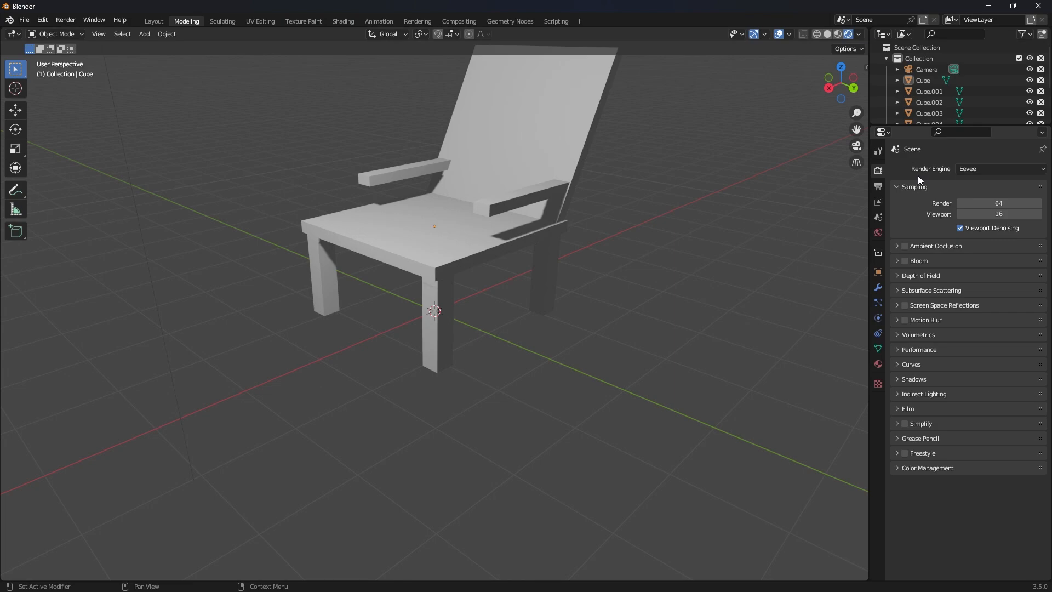
scroll(860, 169, down, 1)
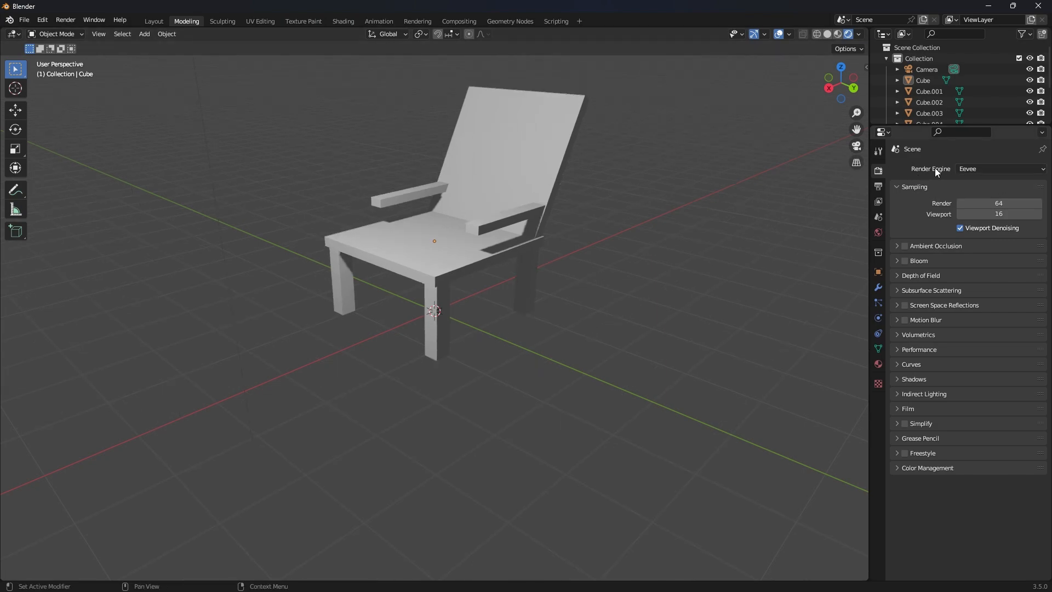
click(974, 167)
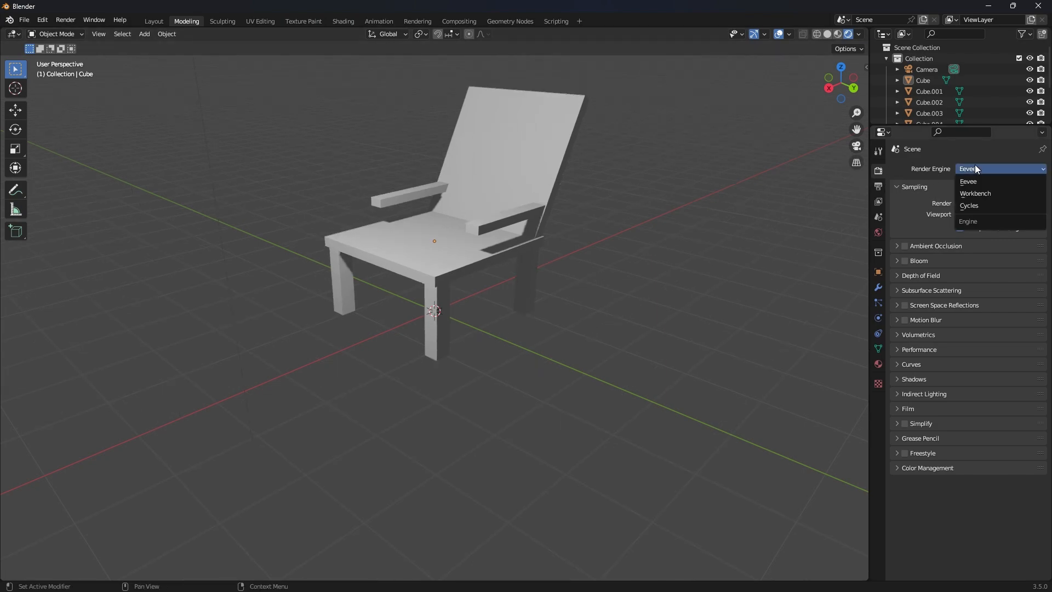
click(978, 204)
scroll(788, 110, down, 1)
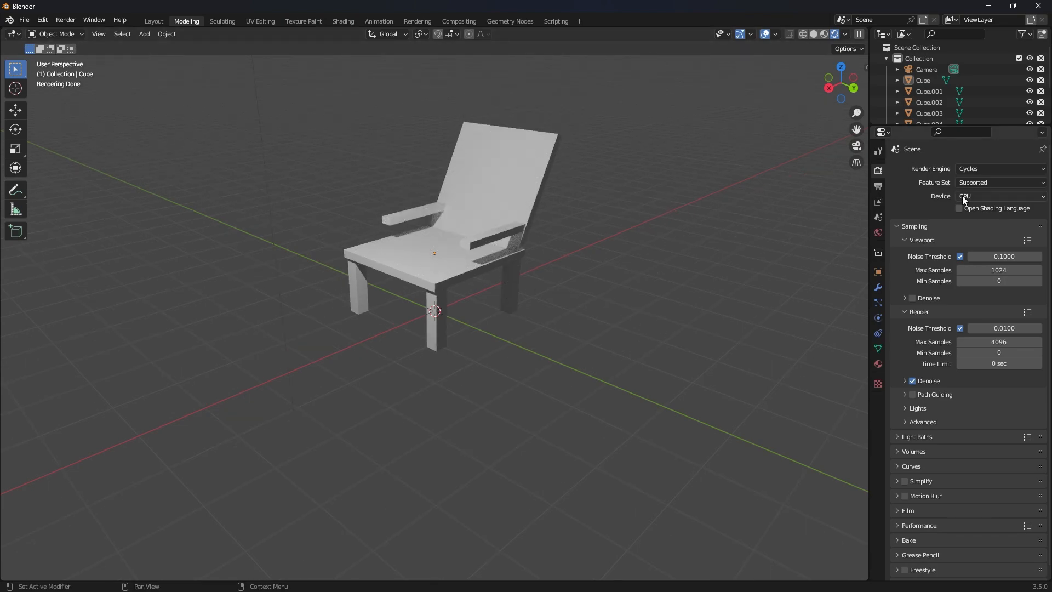
click(987, 196)
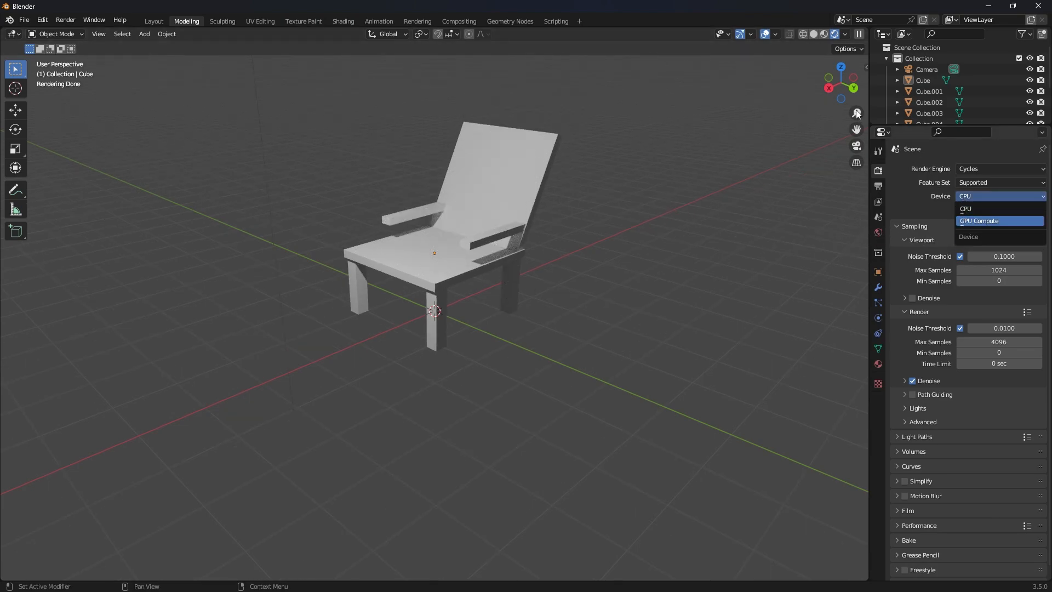
click(967, 221)
- Add a plane mesh under the chair and scale it up into a large floor extending well past the chair
drag(840, 79, 451, 179)
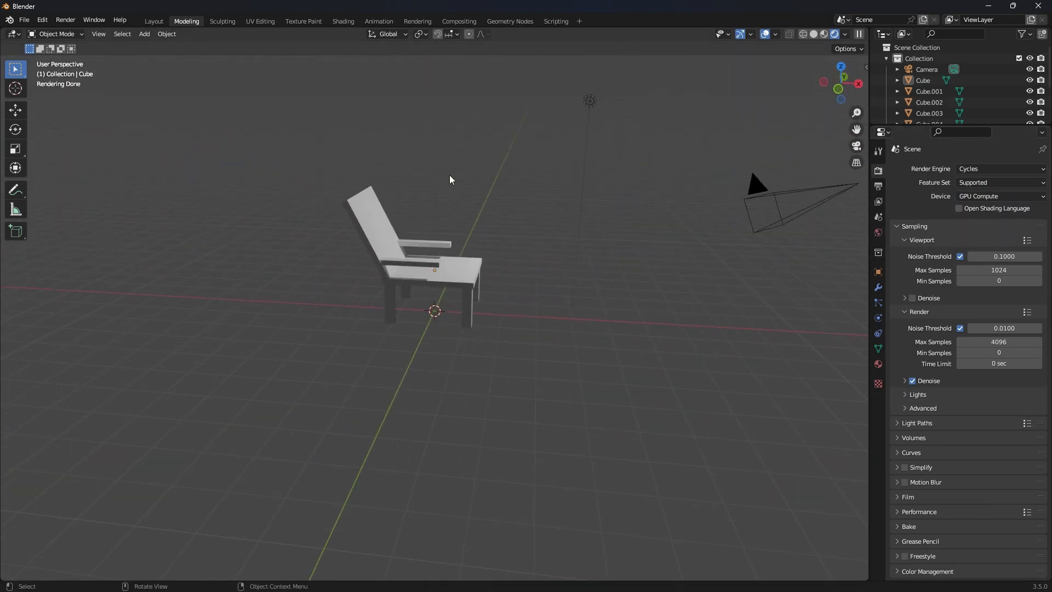
click(142, 35)
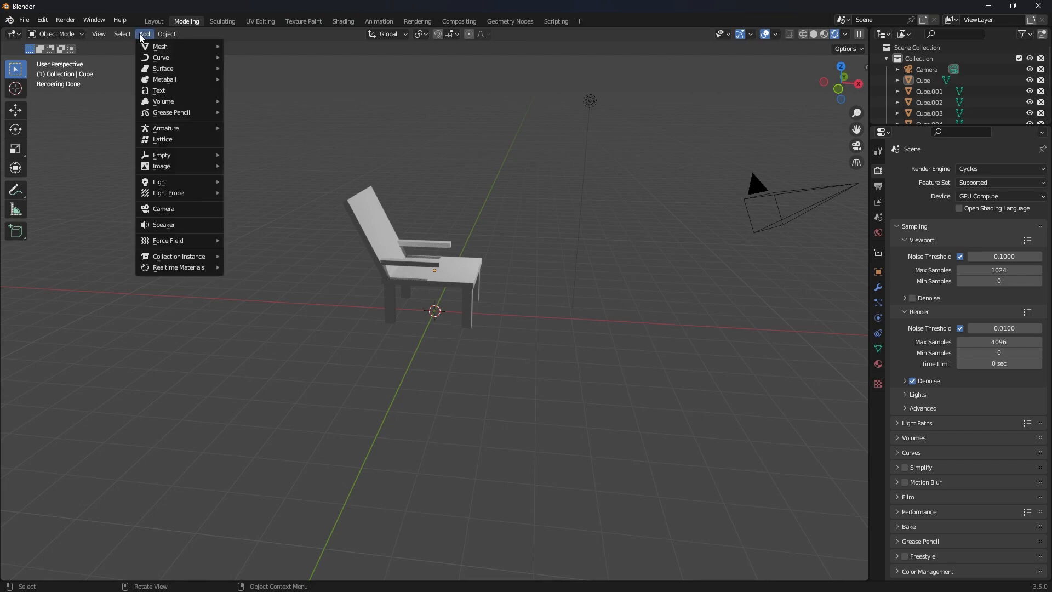
key(shift+a)
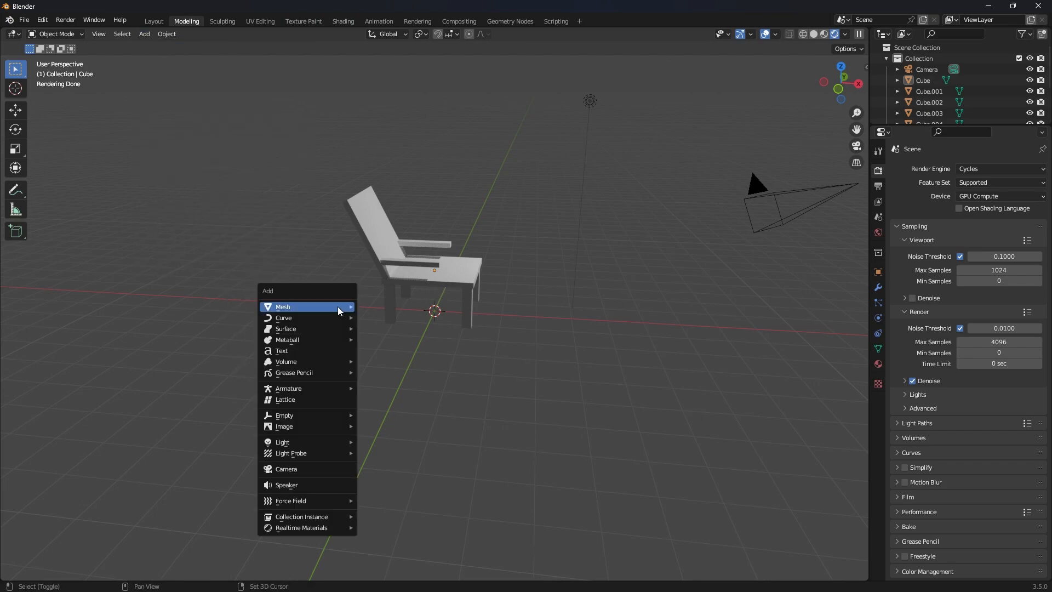
mouse_move(337, 307)
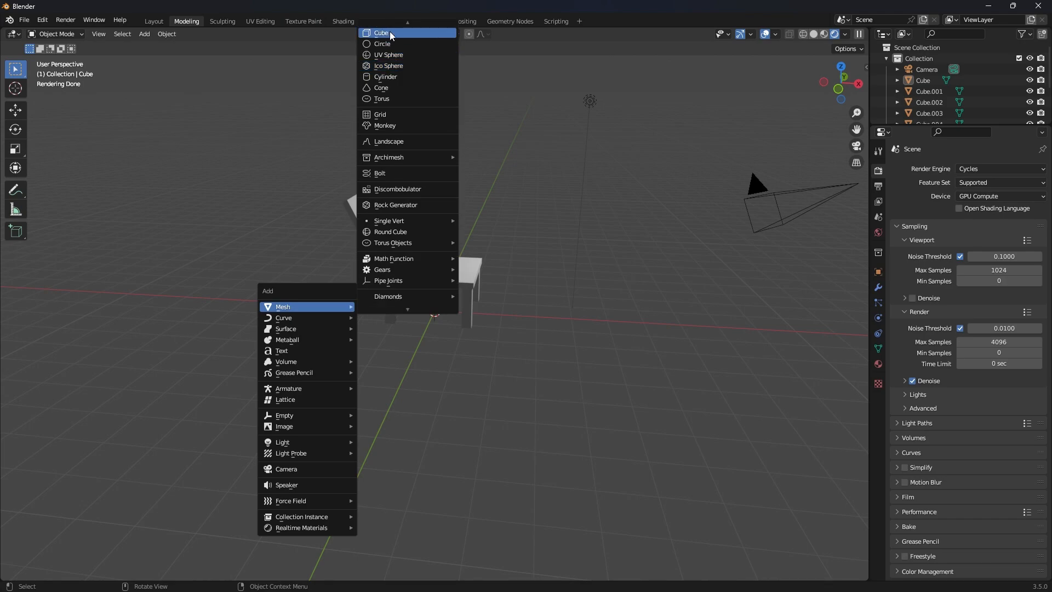
click(388, 31)
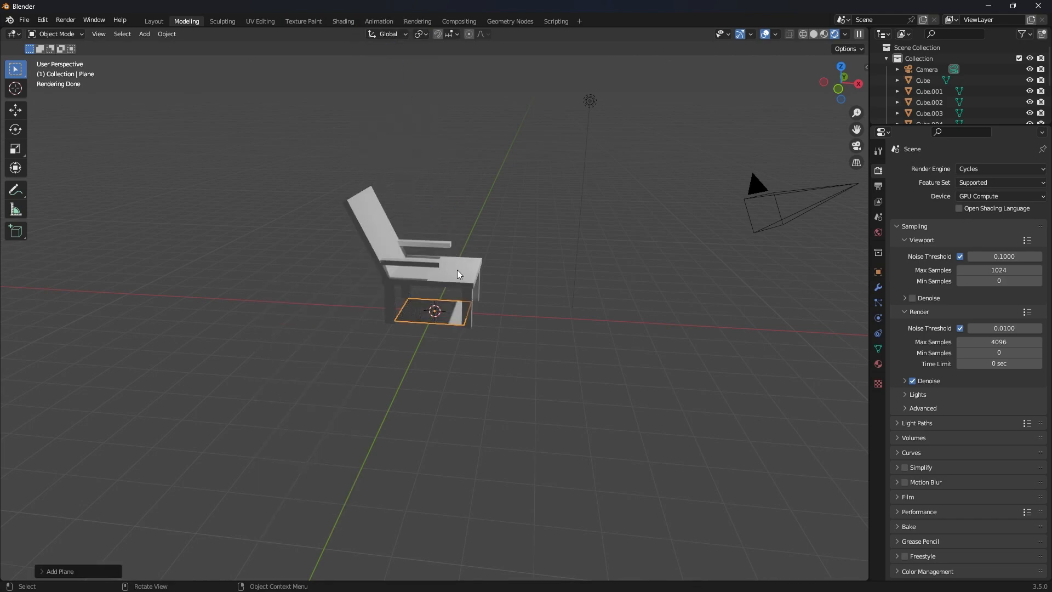
key(s)
click(741, 166)
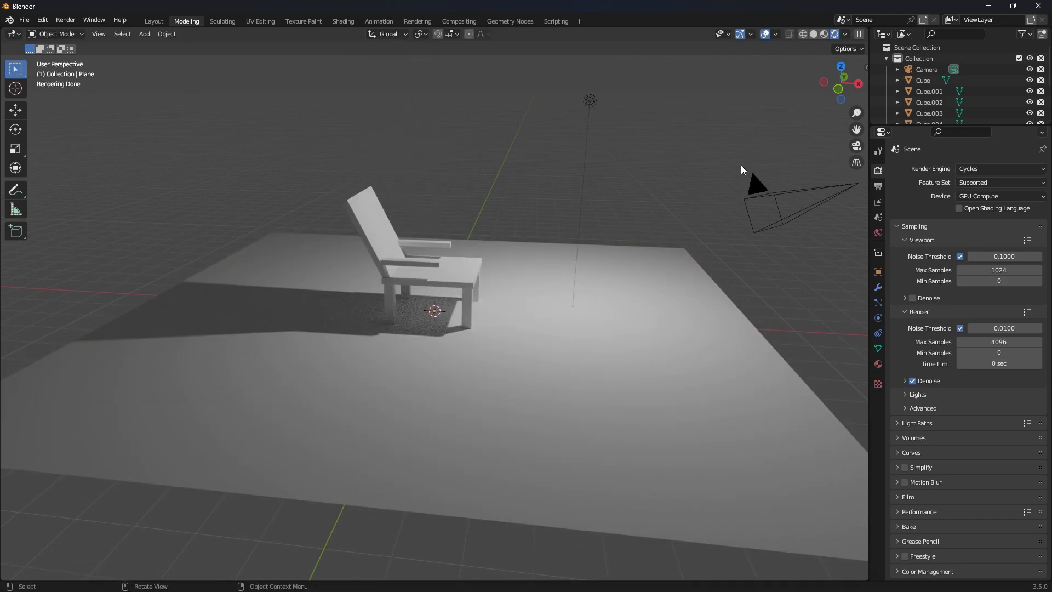
- Give the floor plane a new material with a light green base color, hue about 0.31 and saturation about 0.70
scroll(657, 161, up, 3)
drag(838, 83, 797, 77)
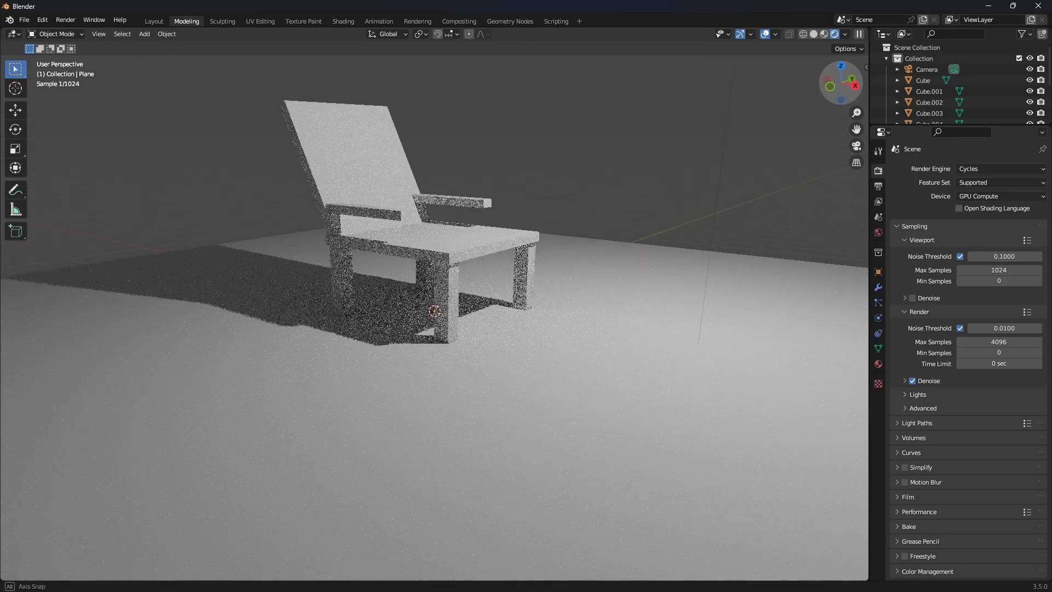
scroll(482, 215, down, 1)
scroll(482, 216, up, 2)
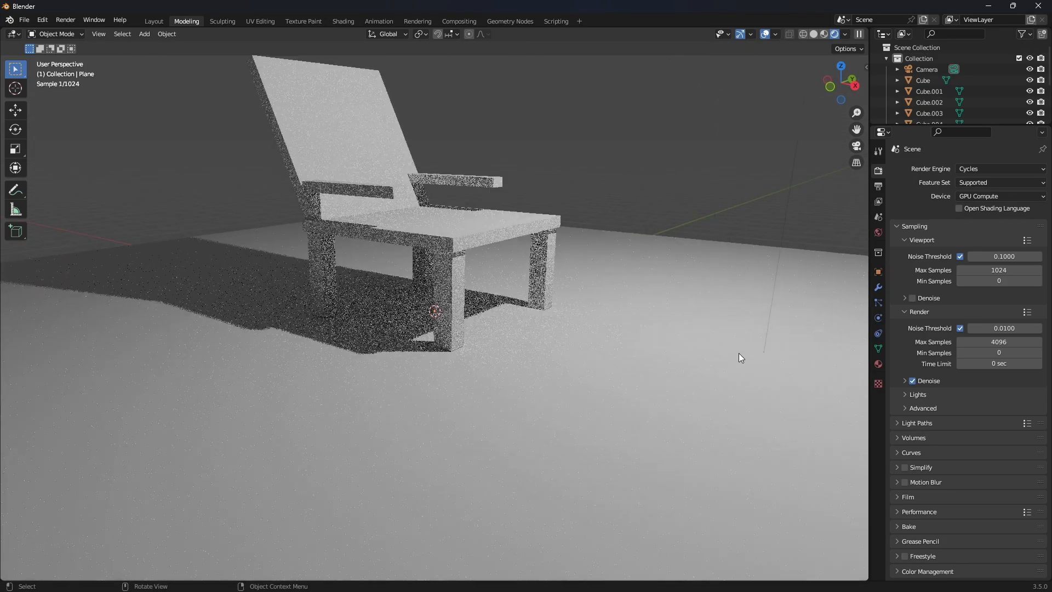
click(878, 364)
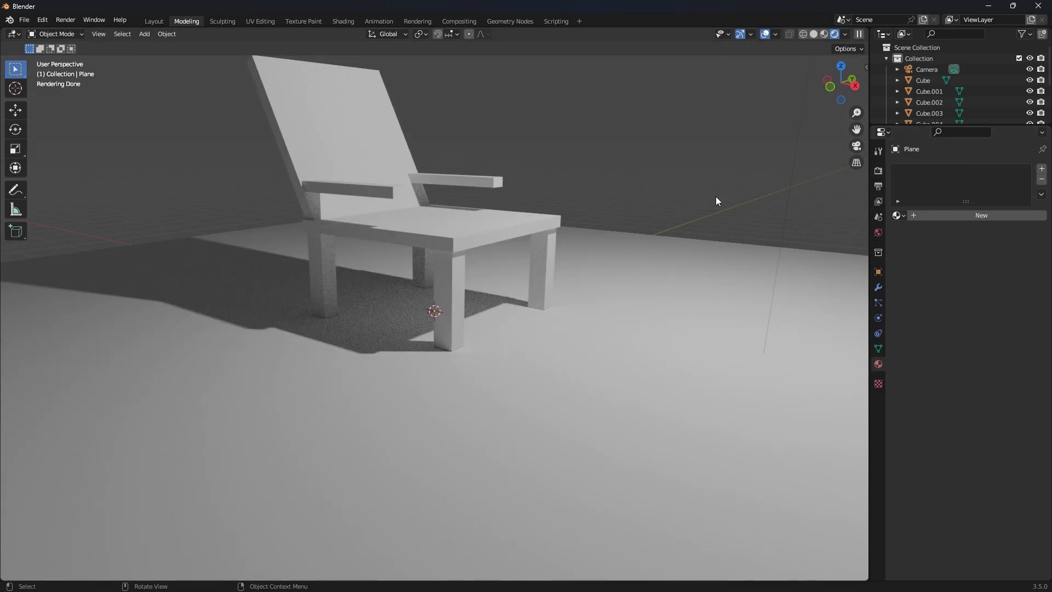
click(606, 393)
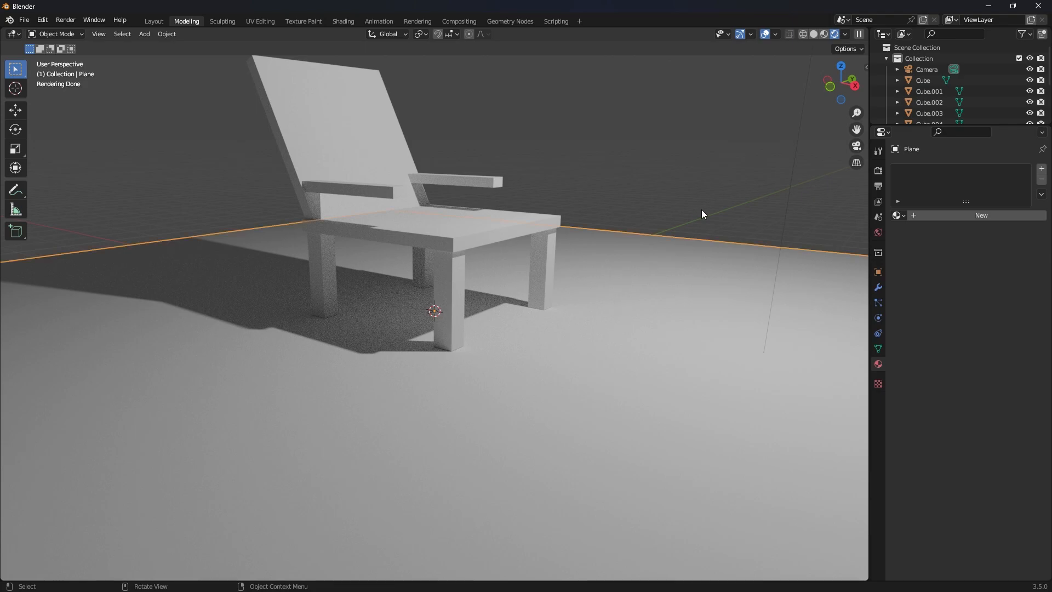
click(945, 215)
click(989, 314)
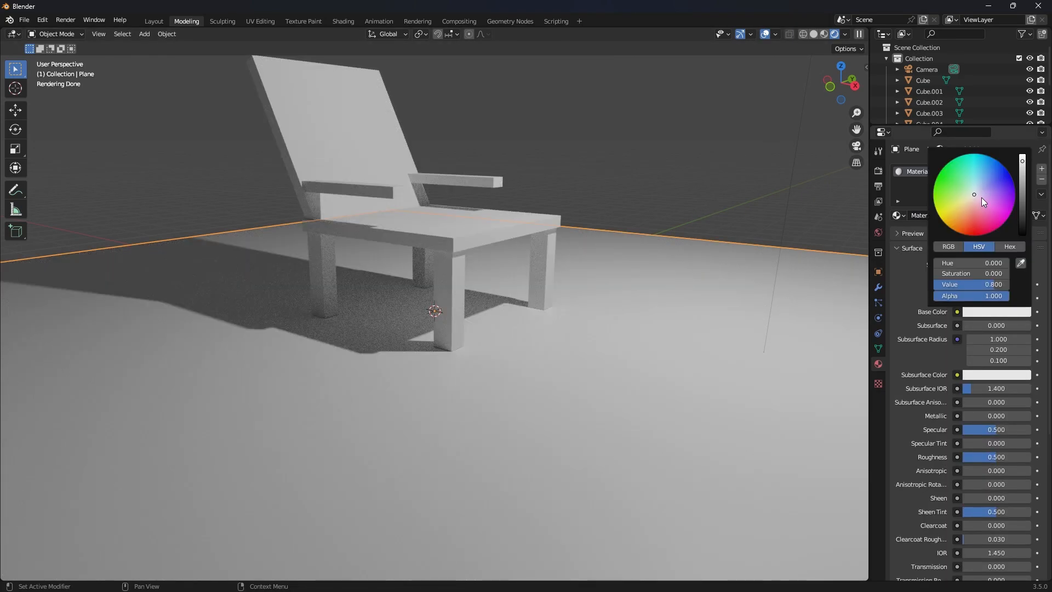
drag(975, 193, 958, 189)
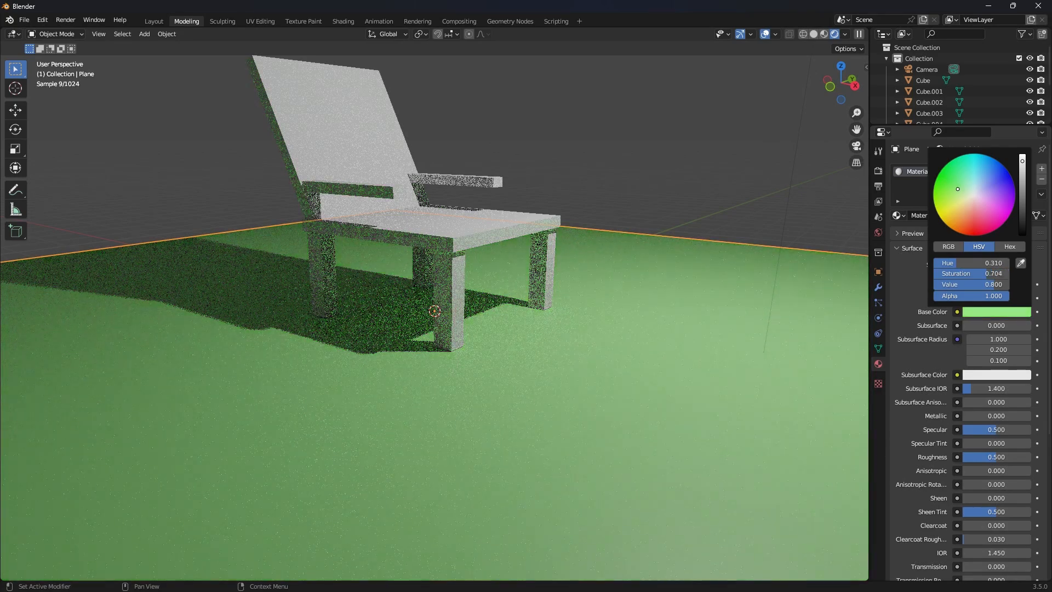
click(688, 270)
click(572, 170)
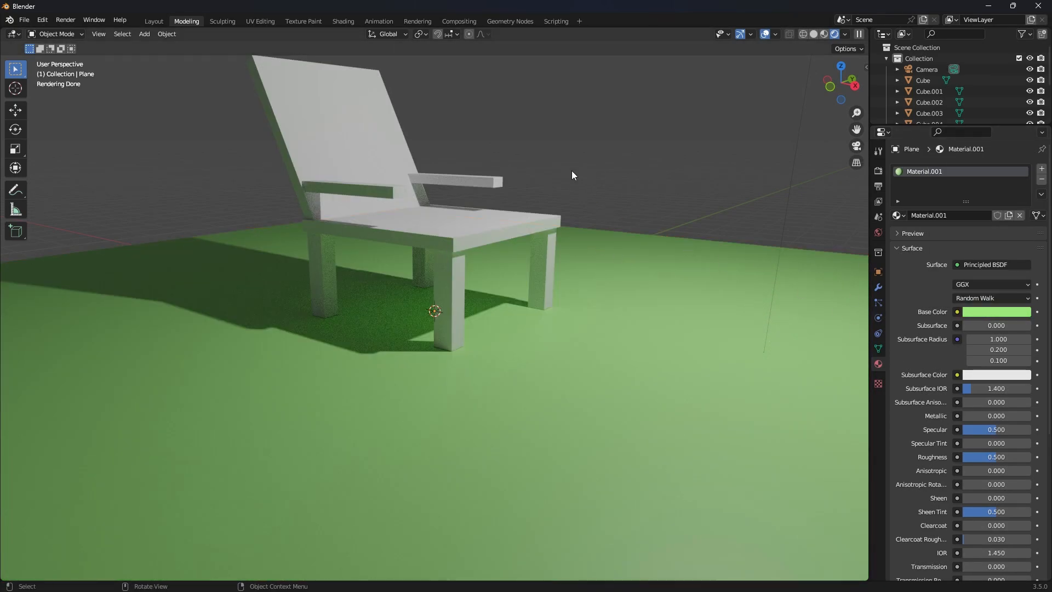
- Give the nearest chair leg a new material with a brown base color, hue about 0.044, saturation 0.90 and value 0.28
click(450, 299)
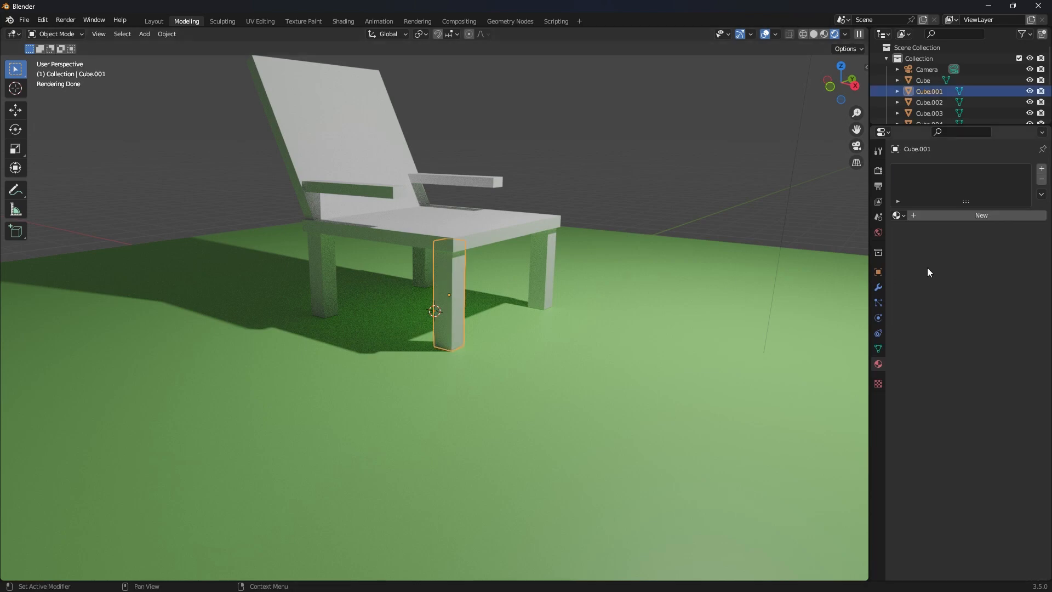
shift+click(544, 260)
shift+click(421, 271)
shift+click(321, 277)
click(437, 281)
click(945, 217)
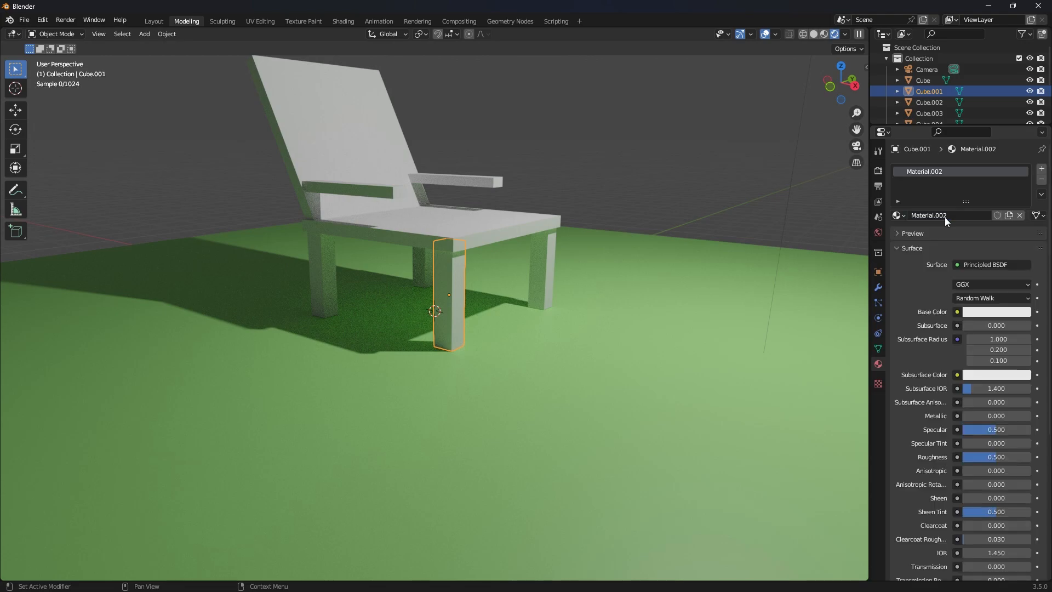
click(978, 313)
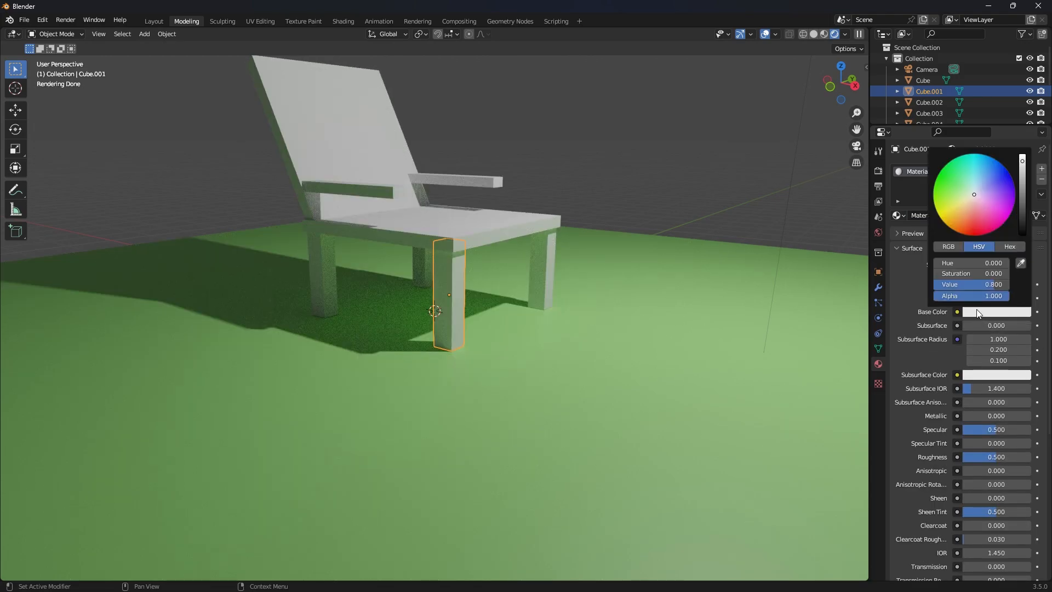
click(962, 220)
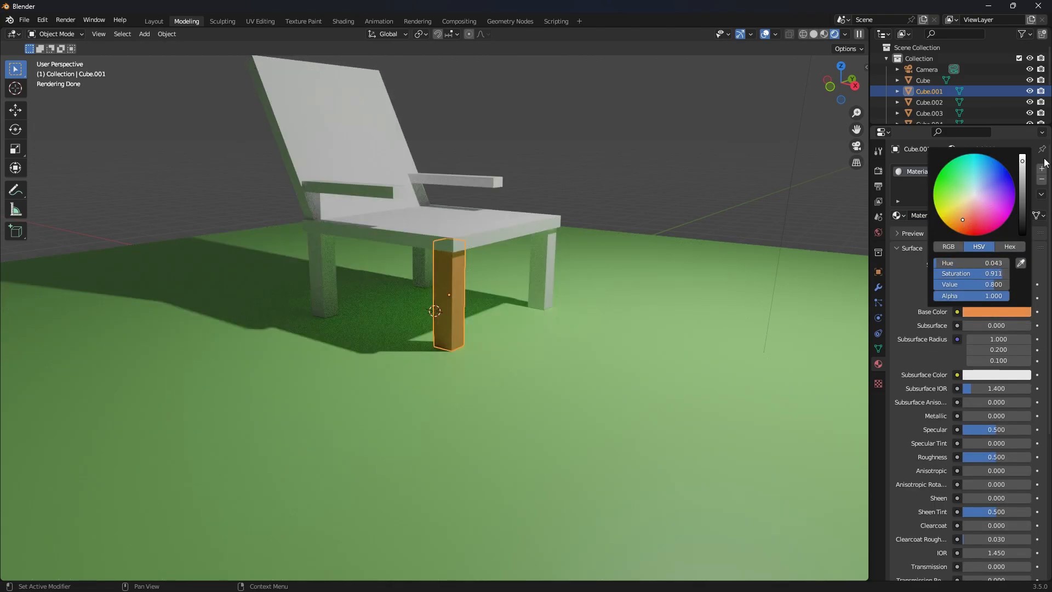
drag(1022, 162, 1022, 190)
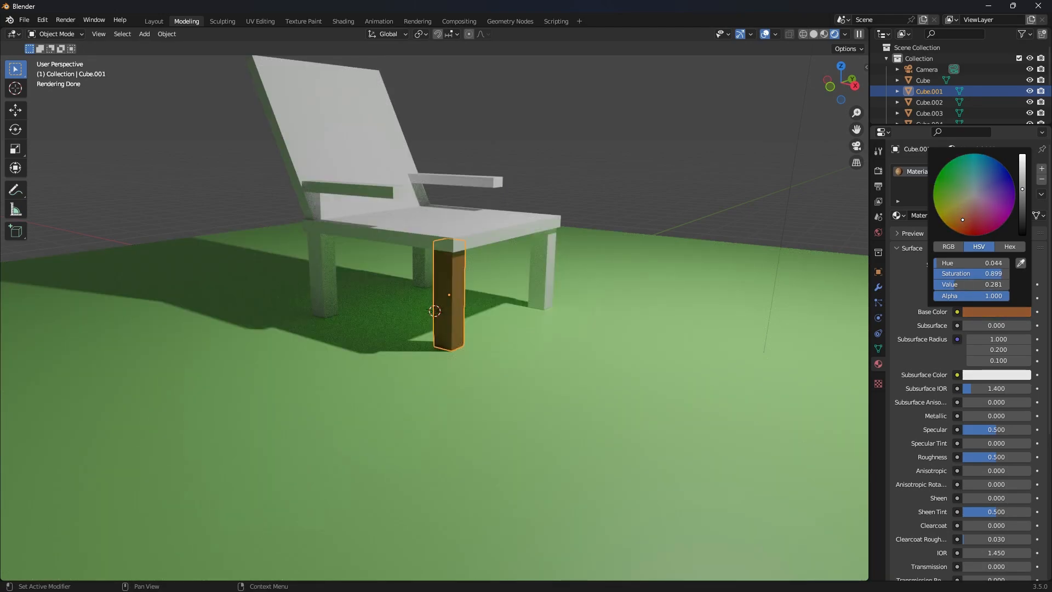
click(900, 251)
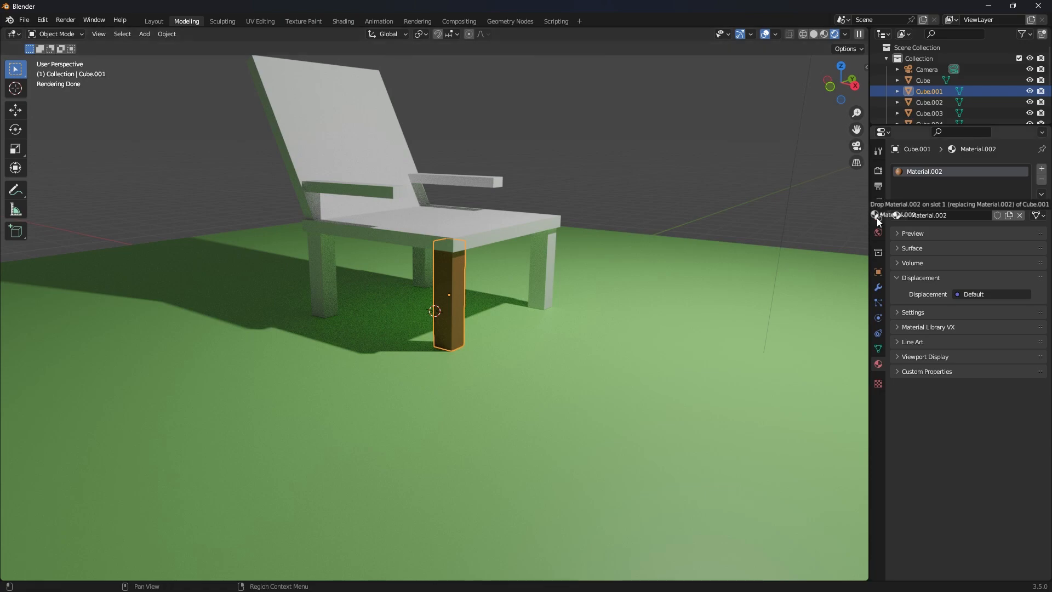
- Apply the brown leg material, Material.002, to the other three chair legs
drag(896, 217, 550, 274)
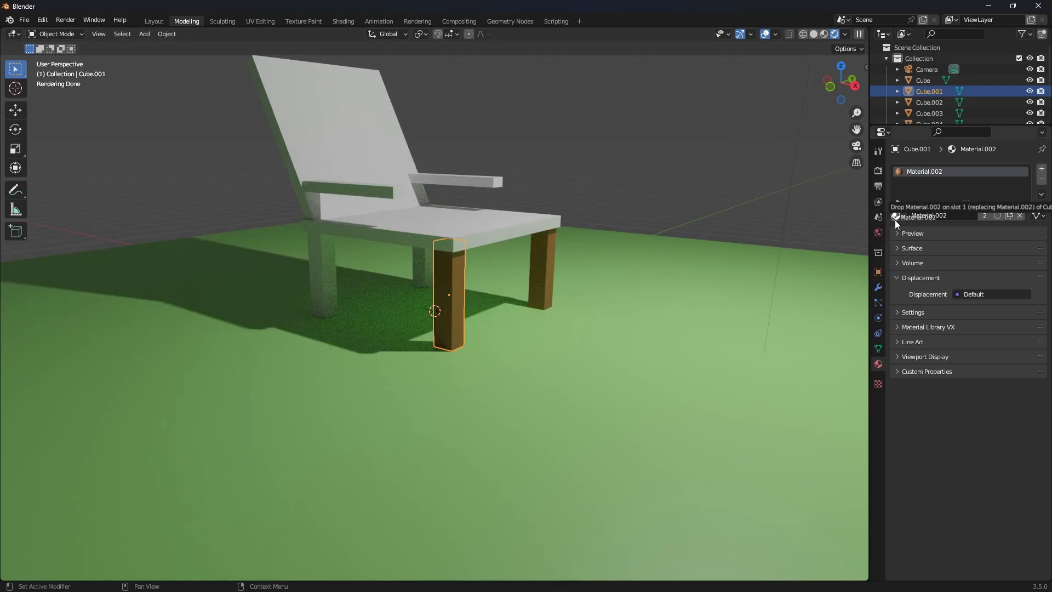
drag(896, 220, 455, 278)
drag(301, 284, 324, 279)
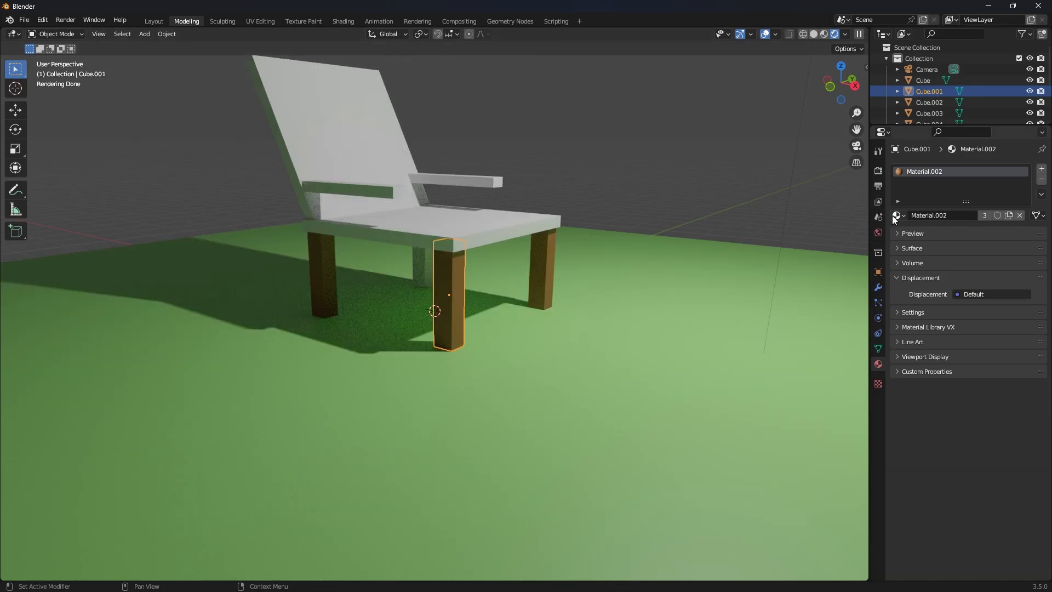
drag(420, 260, 421, 264)
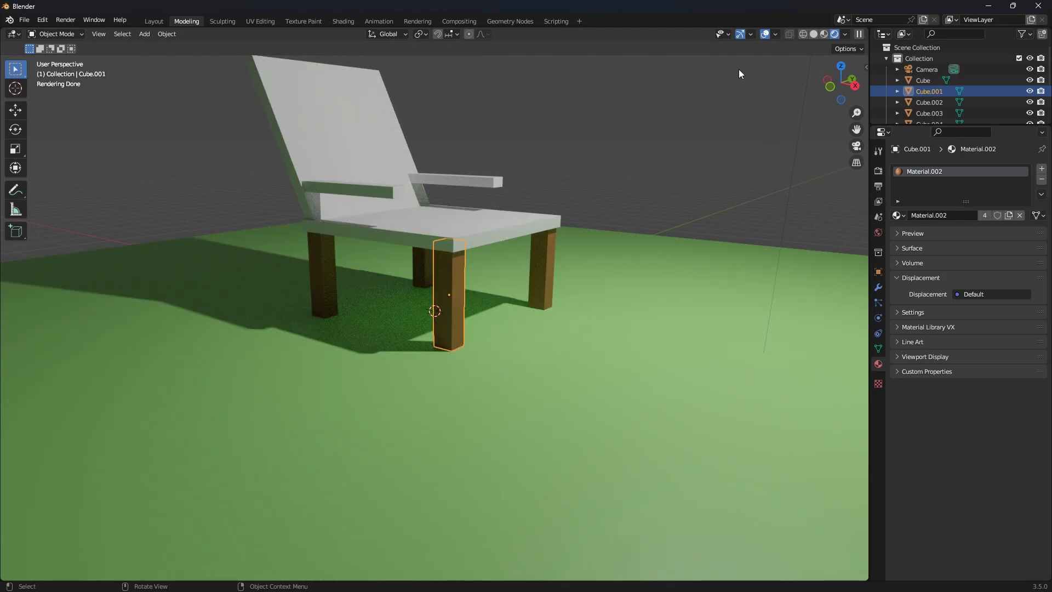
drag(844, 84, 863, 97)
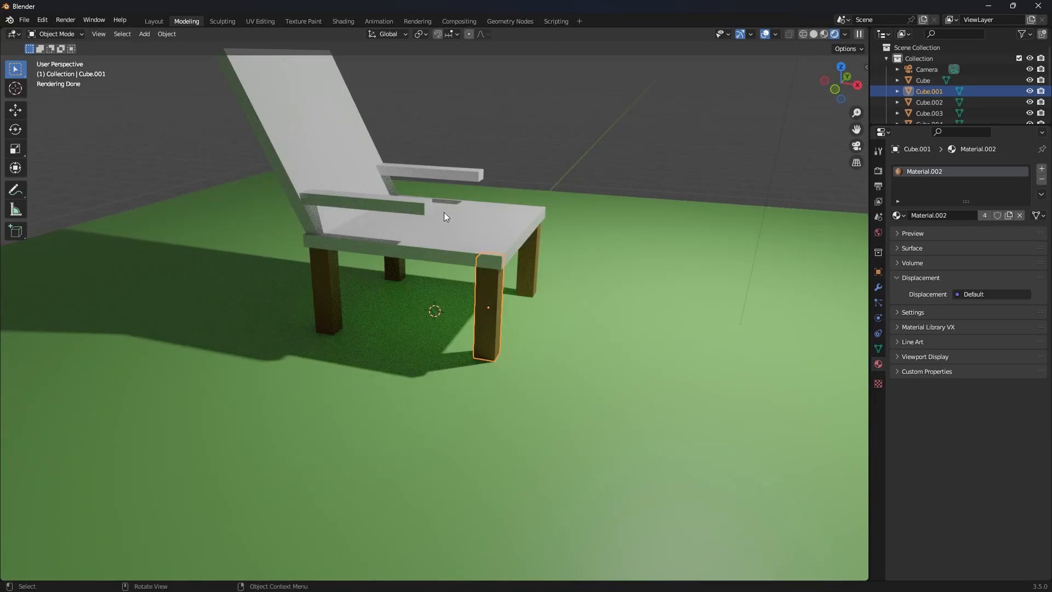
- Give the chair seat a new material with a red base color, hue about 0.998, saturation about 0.92 and value 0.80
click(444, 213)
click(941, 218)
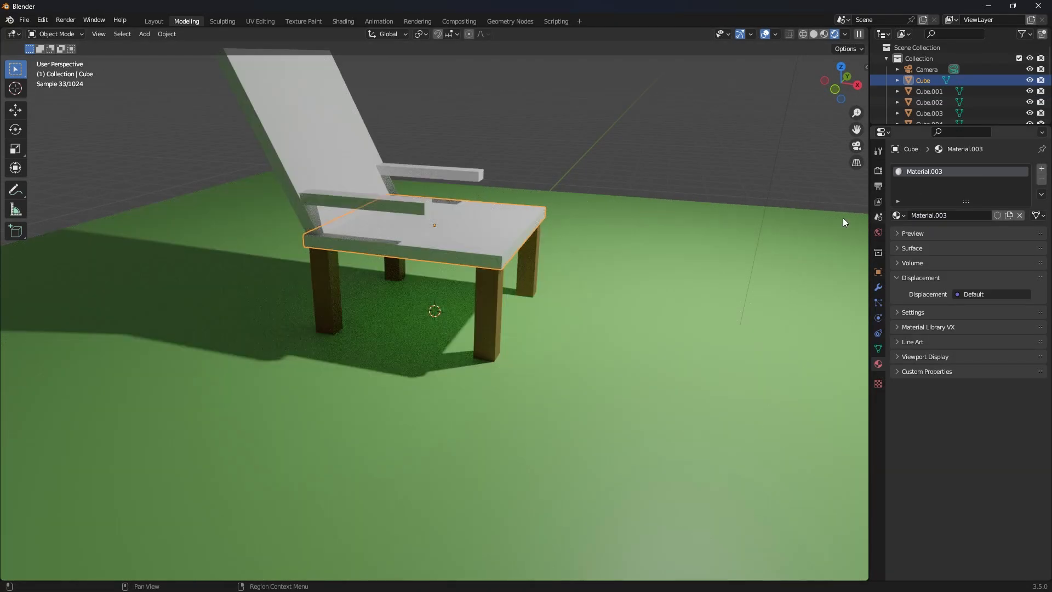
scroll(712, 206, down, 1)
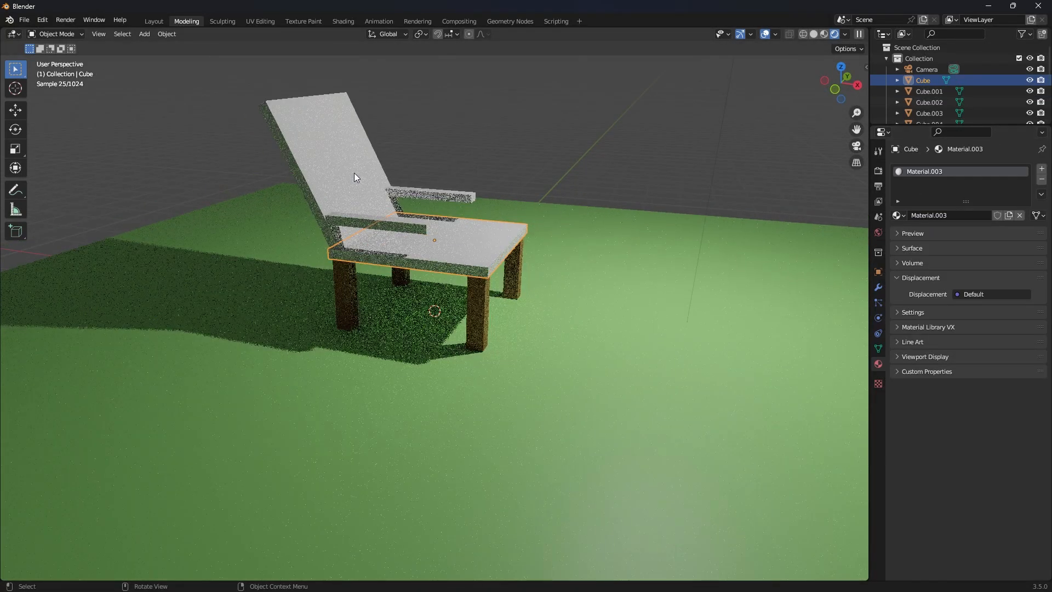
click(952, 232)
click(912, 347)
scroll(975, 331, down, 3)
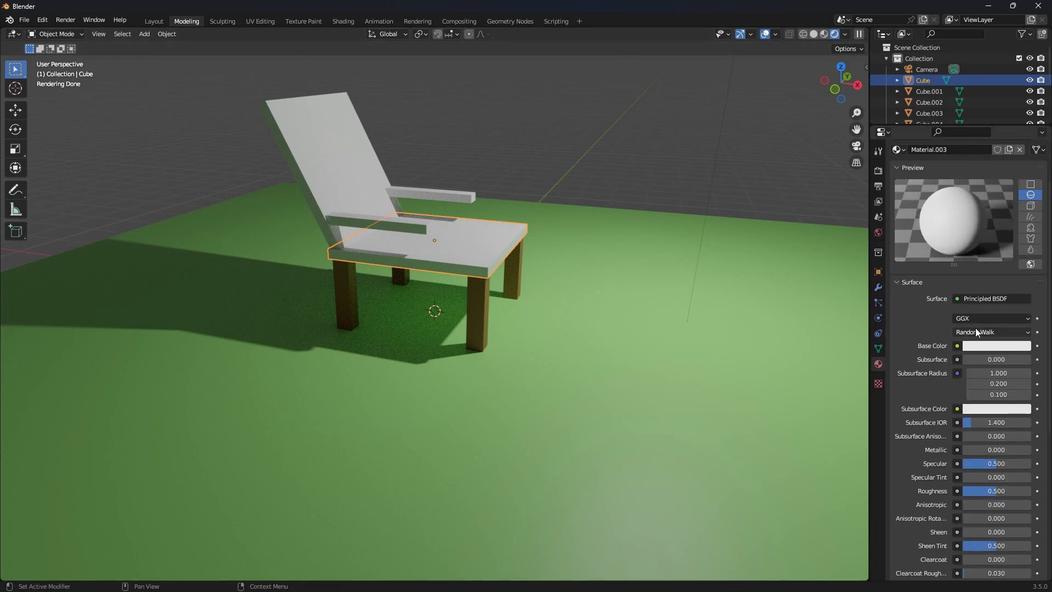
scroll(975, 332, down, 1)
click(992, 327)
drag(978, 205, 976, 235)
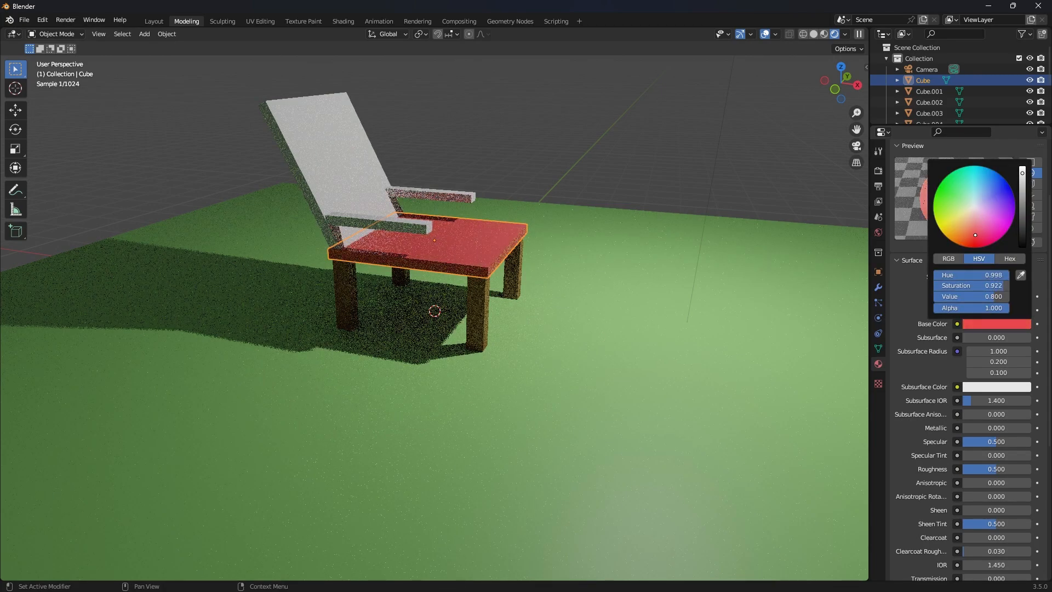
- Set the roughness of the seat's red material to 1.000
scroll(977, 335, down, 4)
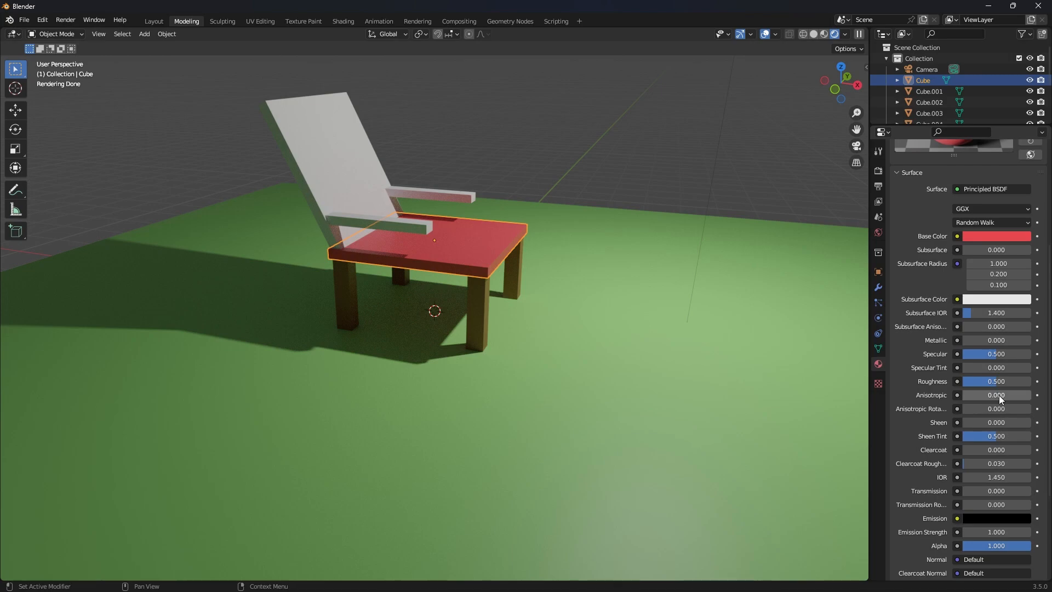
drag(996, 385, 1030, 385)
scroll(866, 111, up, 3)
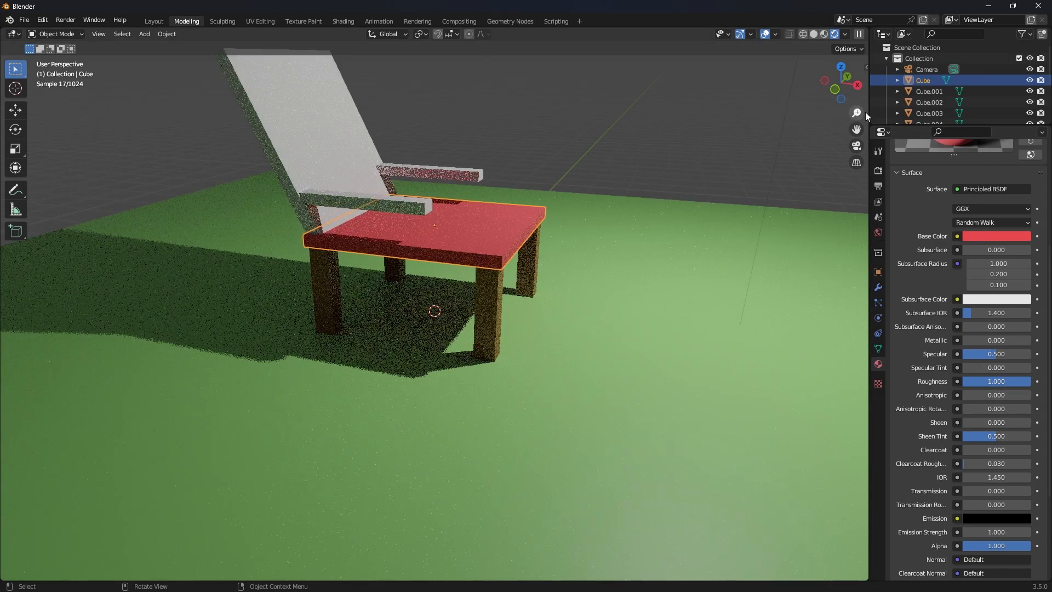
mouse_move(843, 80)
mouse_down()
mouse_move(794, 107)
mouse_move(840, 91)
mouse_up()
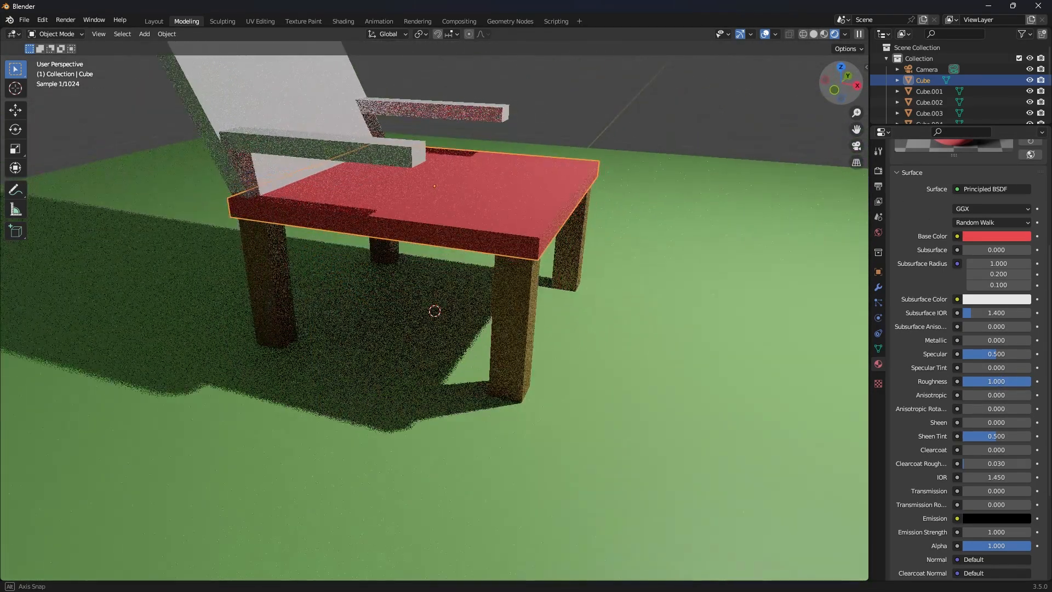
scroll(796, 97, down, 2)
- Apply the red seat material, Material.003, to the chair's backrest
scroll(937, 214, up, 5)
scroll(942, 211, up, 1)
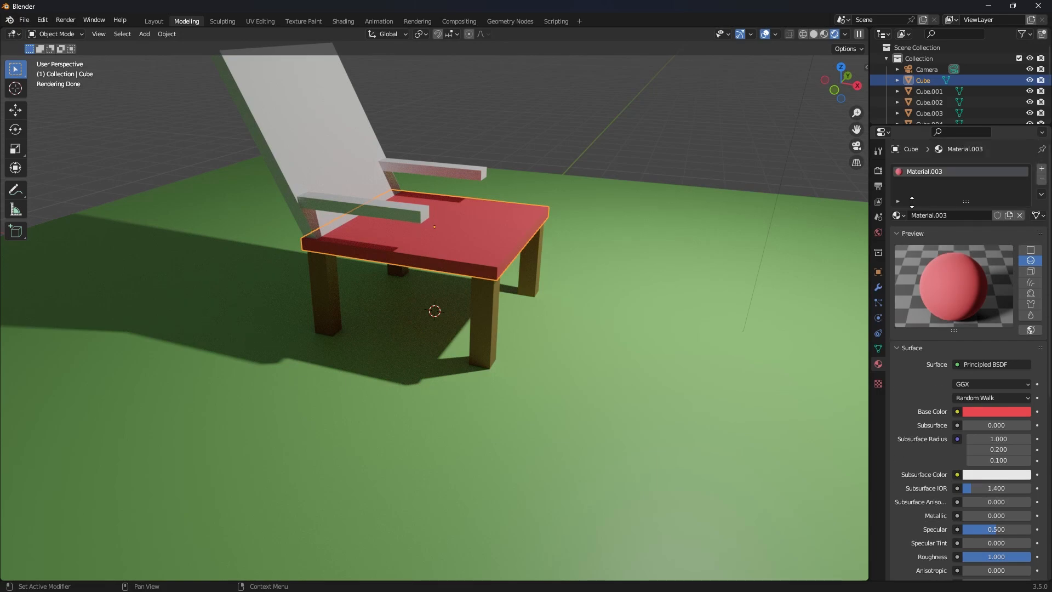
scroll(728, 195, down, 1)
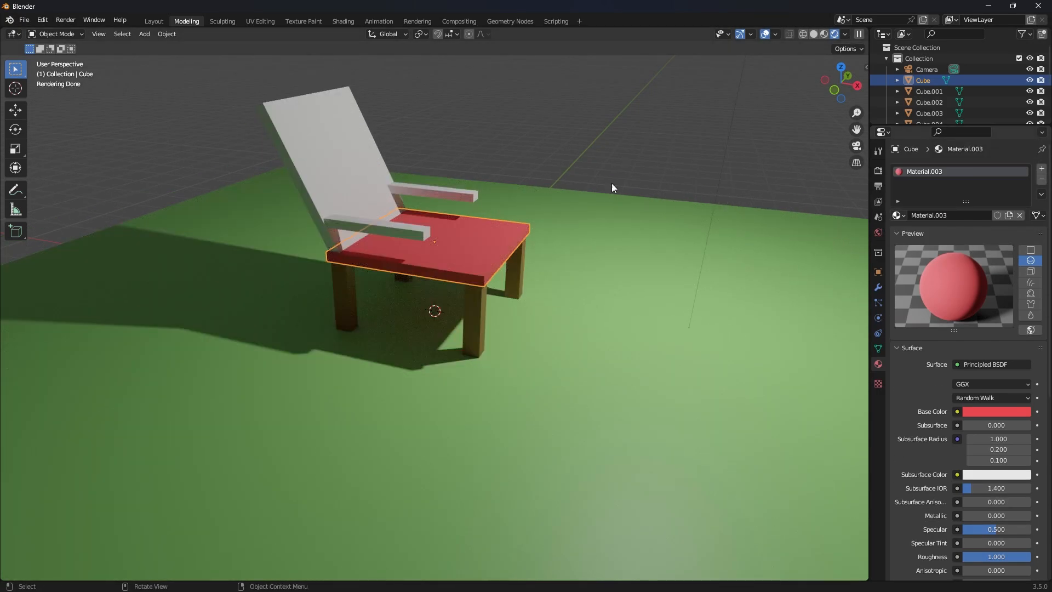
drag(924, 171, 456, 170)
drag(317, 151, 317, 150)
- Apply the brown leg material, Material.002, to both armrests
drag(841, 84, 811, 86)
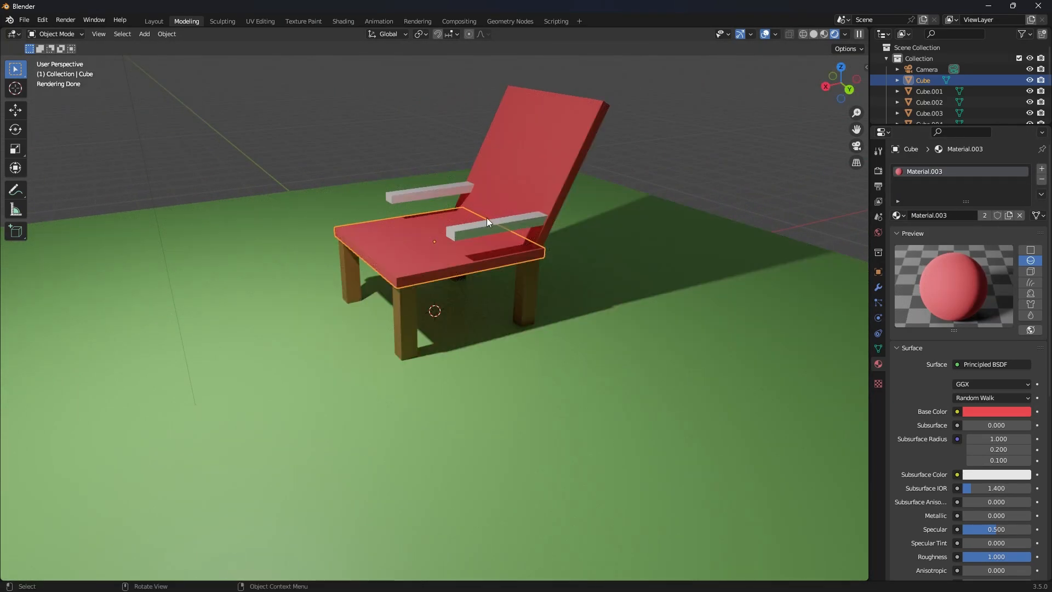
click(407, 324)
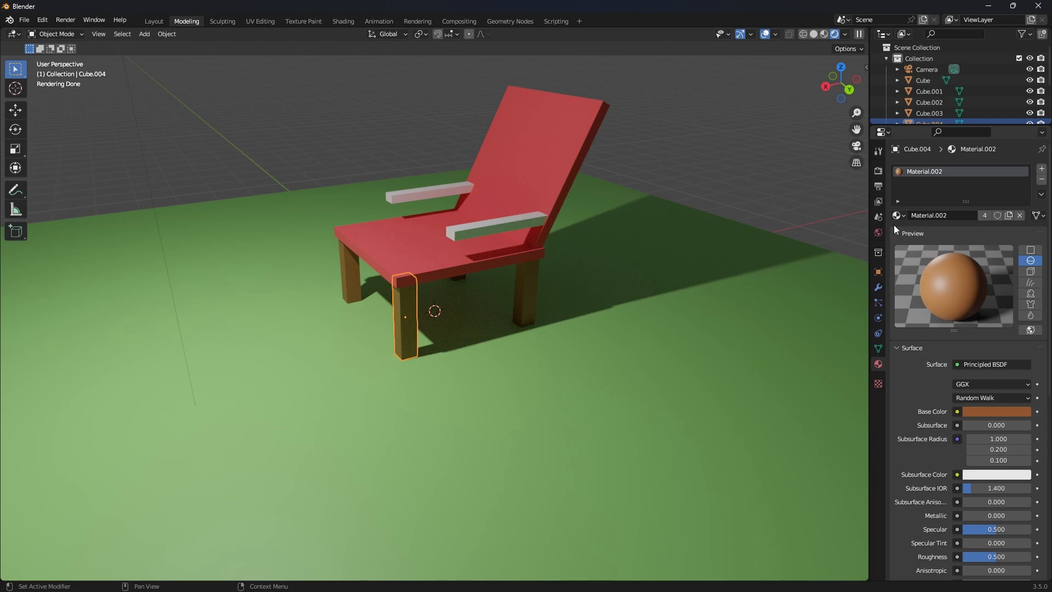
drag(897, 215, 554, 218)
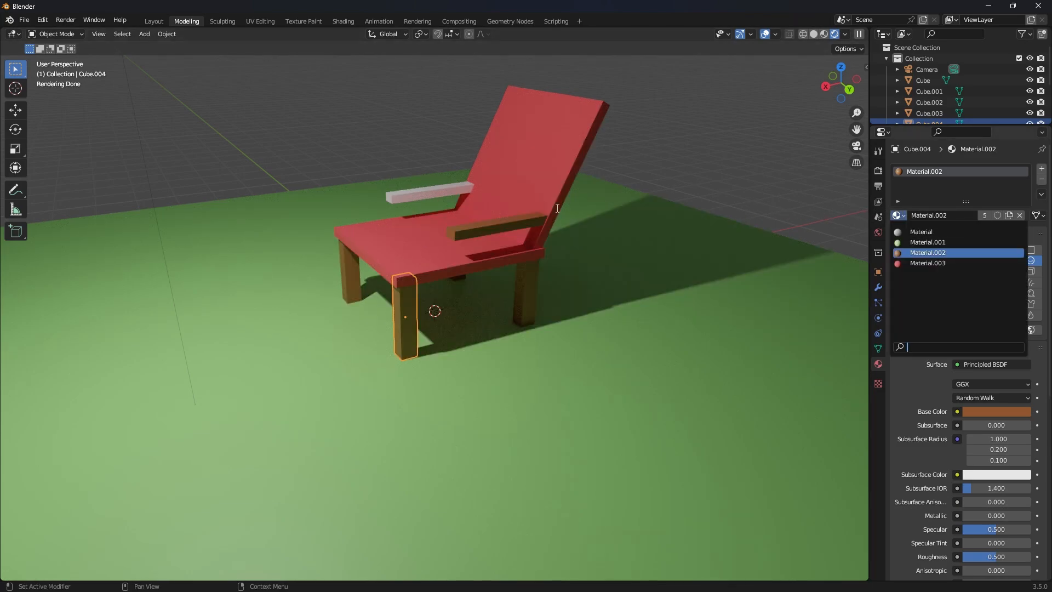
drag(897, 216, 735, 219)
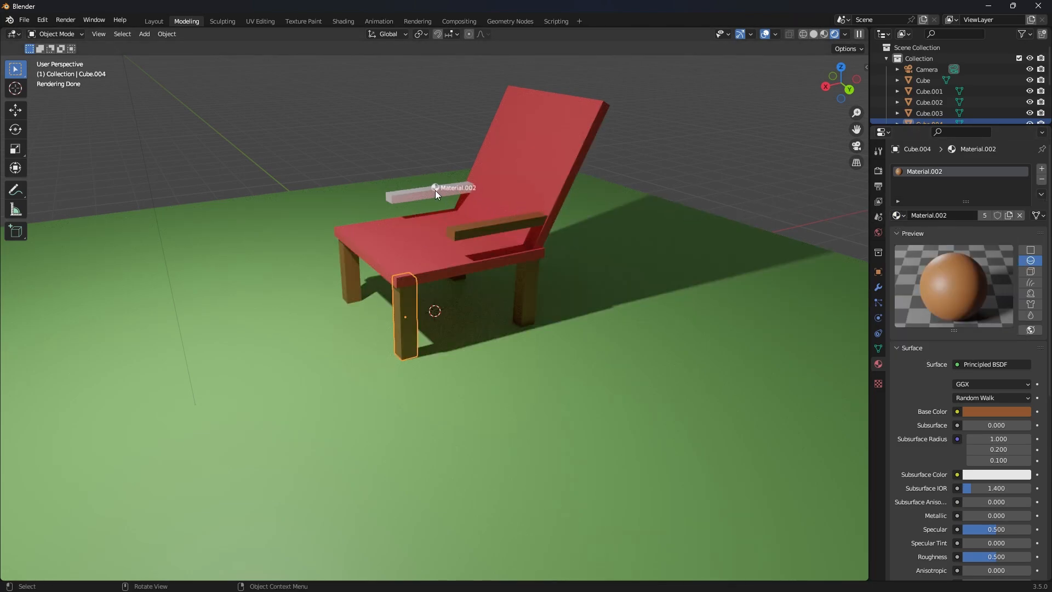
drag(435, 190, 435, 191)
- Select the seat's upper front edge in Edit Mode with edge selection, and return to Object Mode
drag(841, 82, 737, 101)
scroll(504, 215, up, 3)
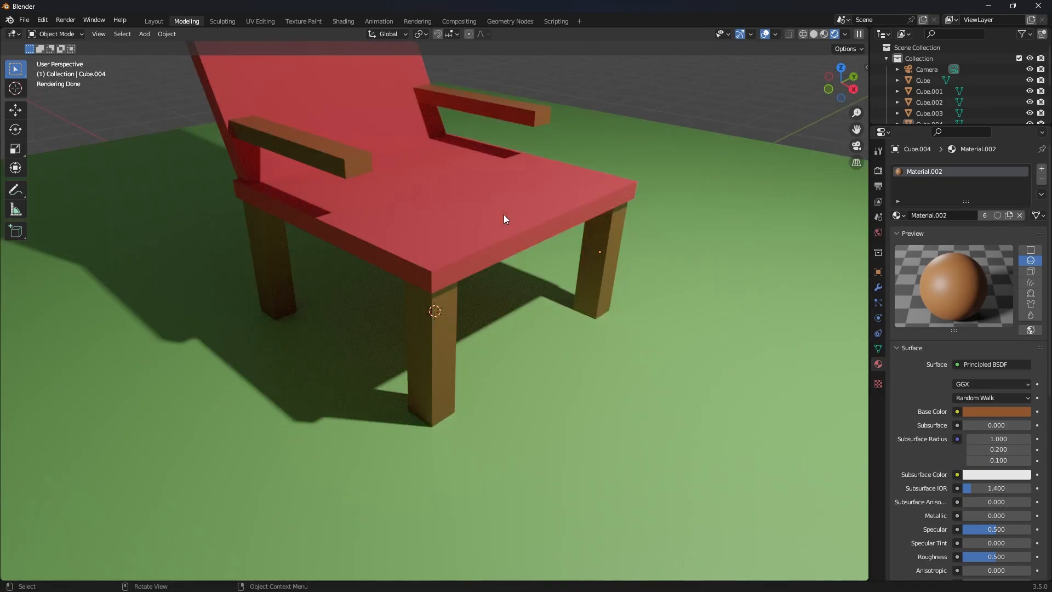
click(504, 218)
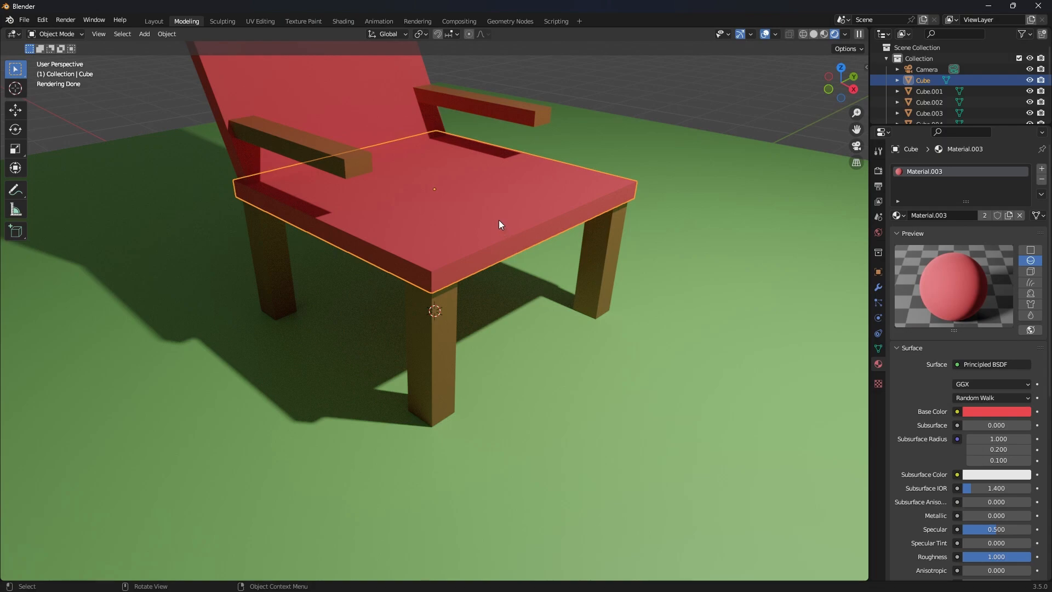
key(Tab)
click(104, 34)
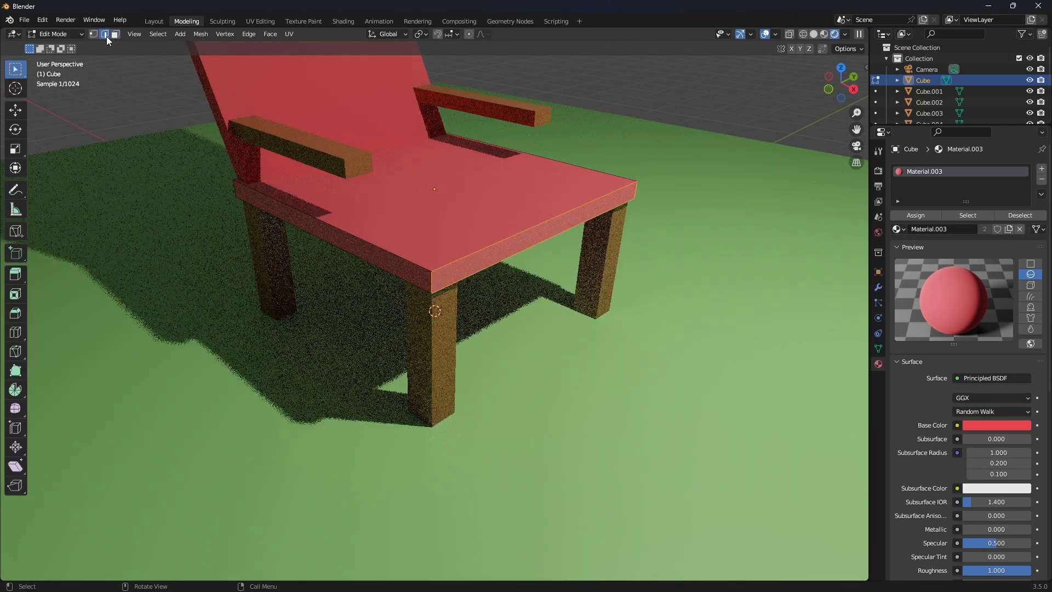
click(462, 261)
key(Tab)
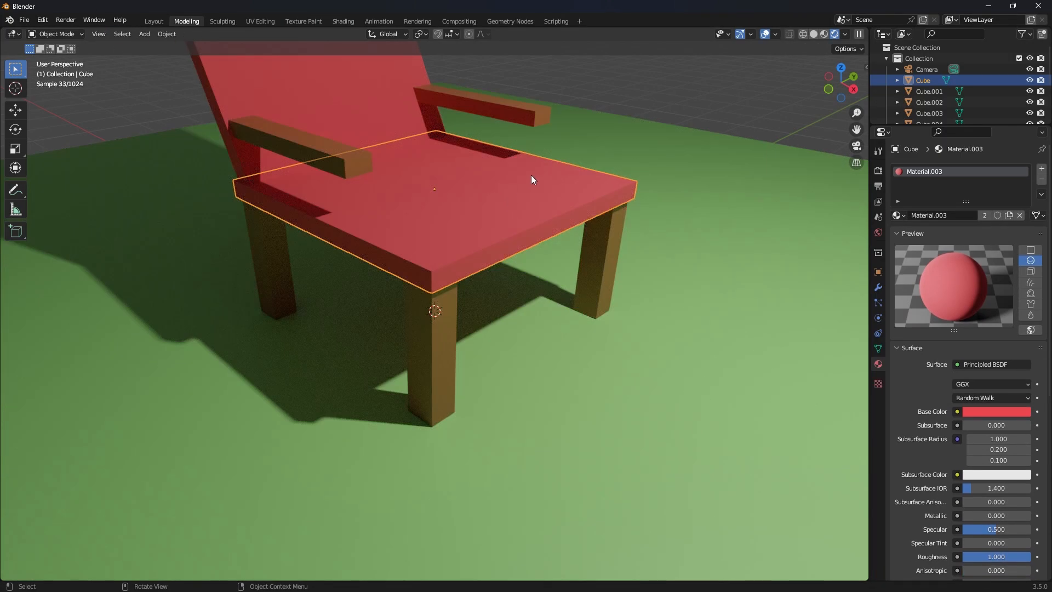
- Enter Edit Mode on the seat, switch to edge selection and select its upper front edge
scroll(452, 233, down, 2)
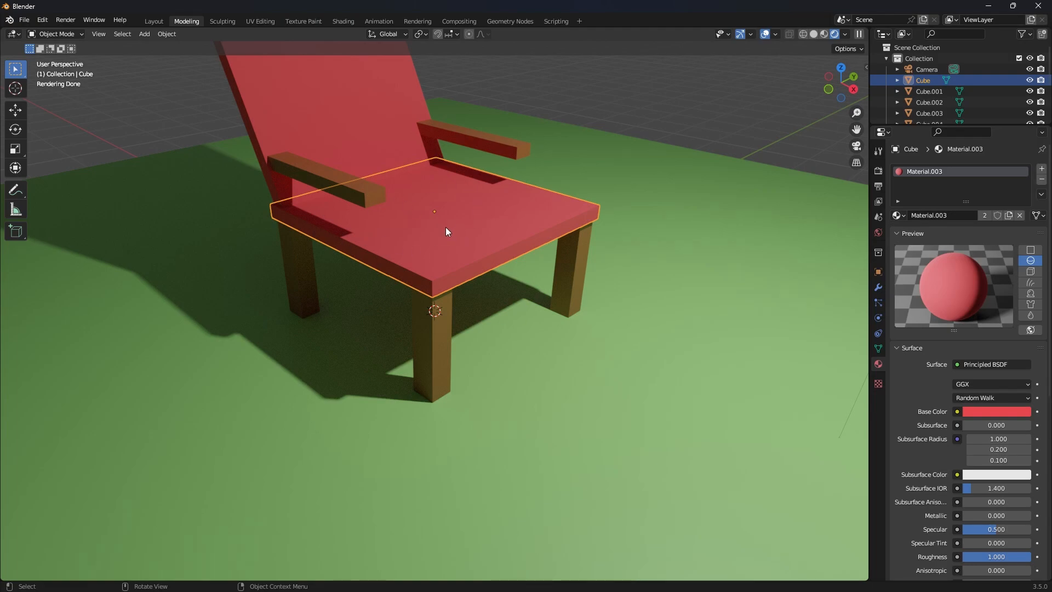
key(Tab)
scroll(439, 199, up, 3)
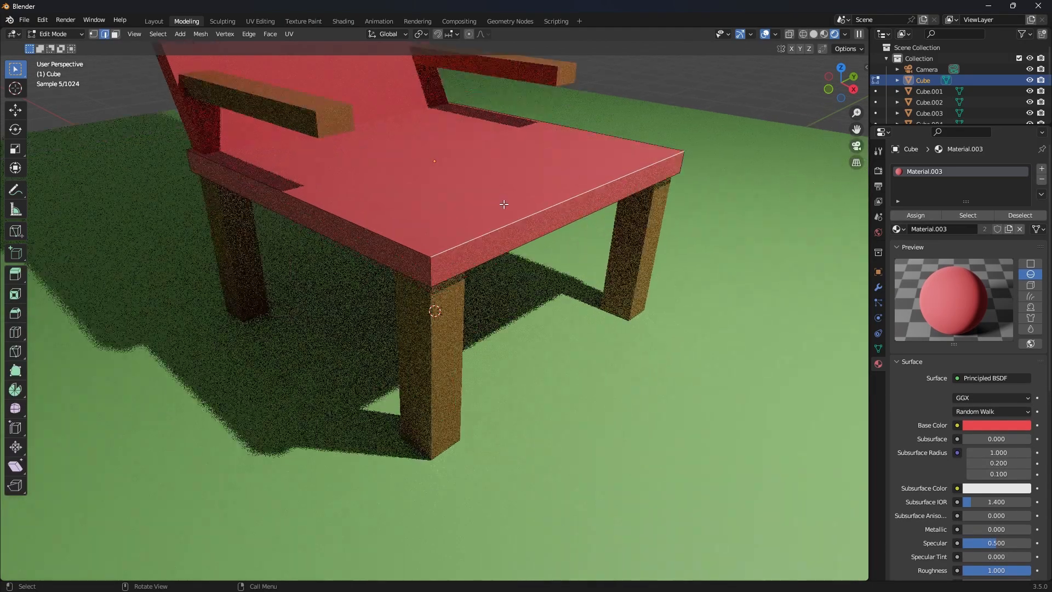
click(115, 34)
click(93, 34)
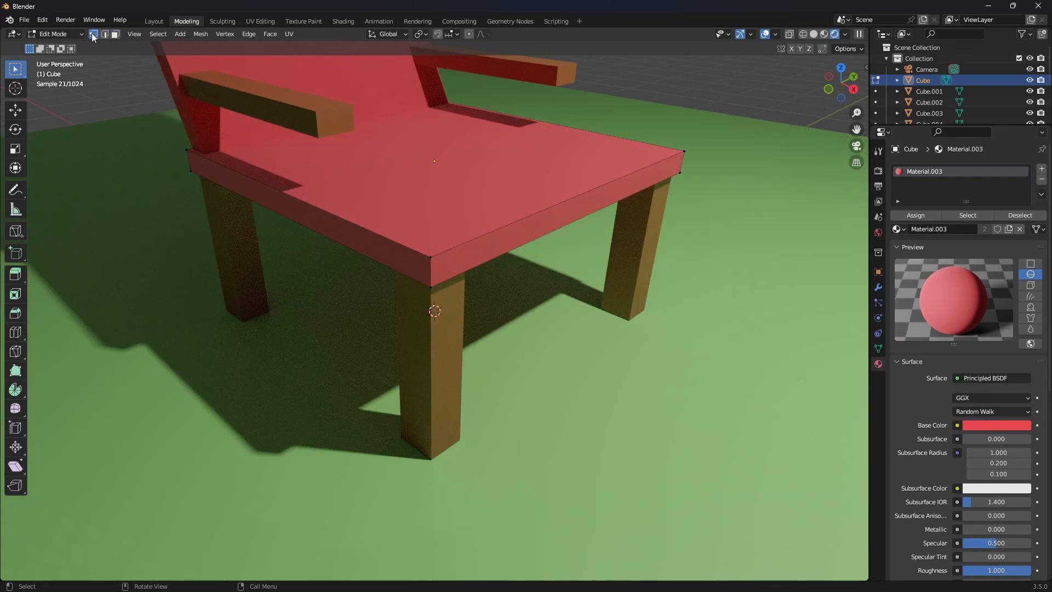
click(104, 34)
click(104, 34)
click(476, 237)
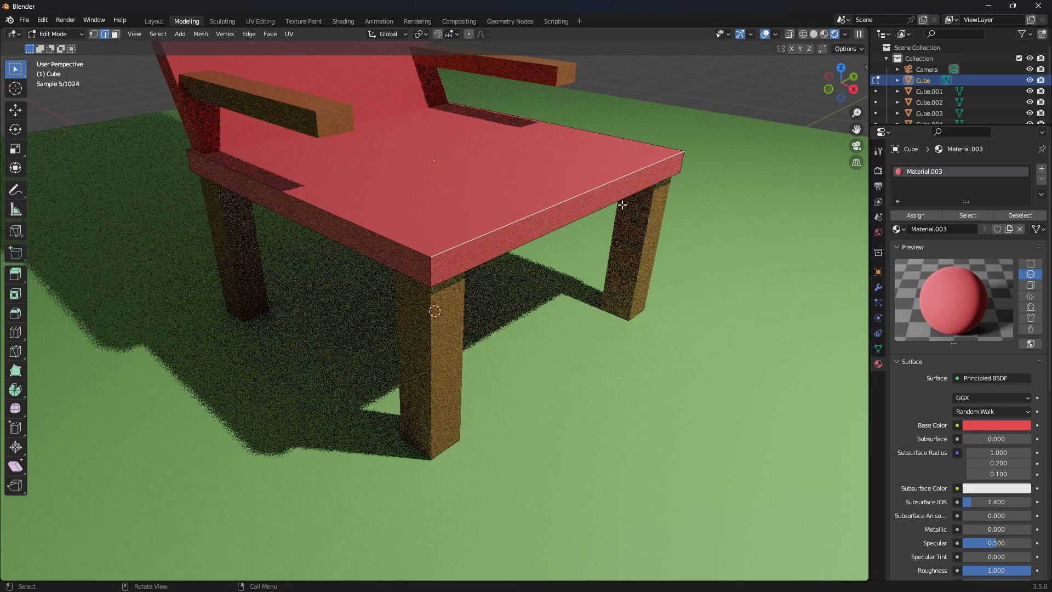
middle_drag(471, 204, 754, 228)
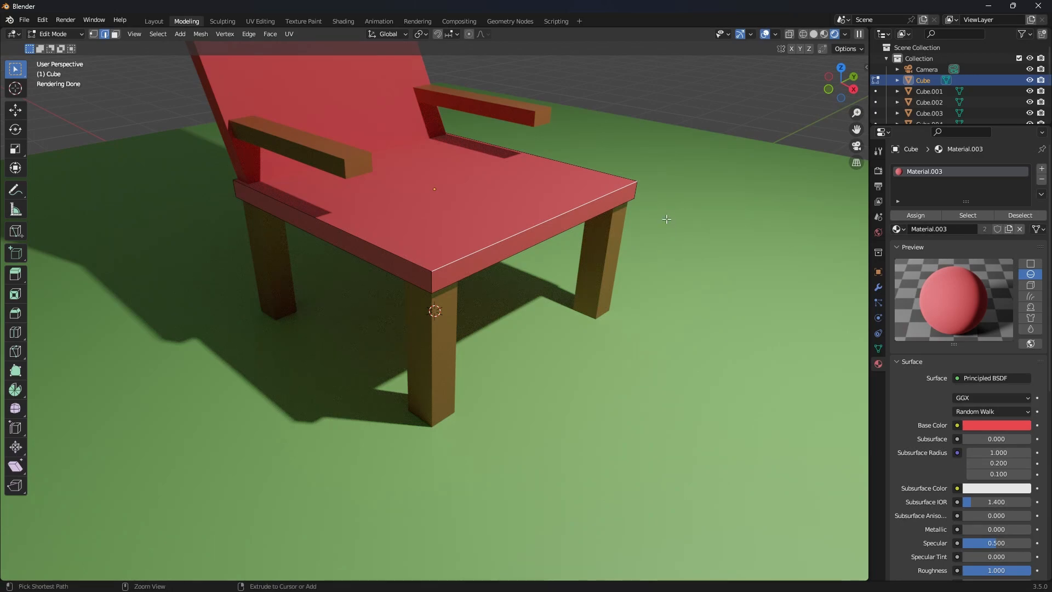
key(ctrl+b)
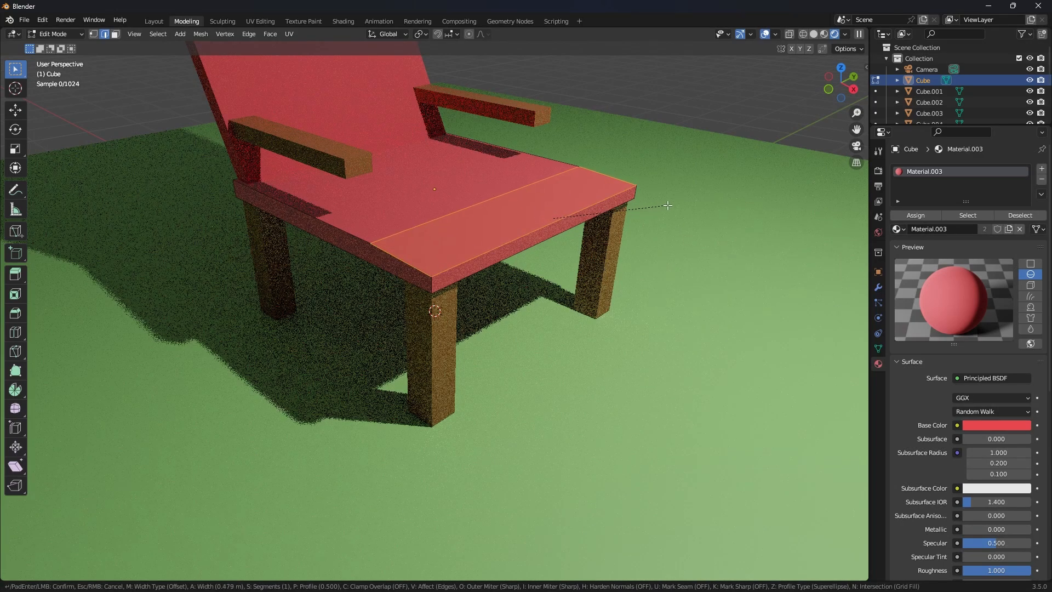
scroll(703, 201, up, 11)
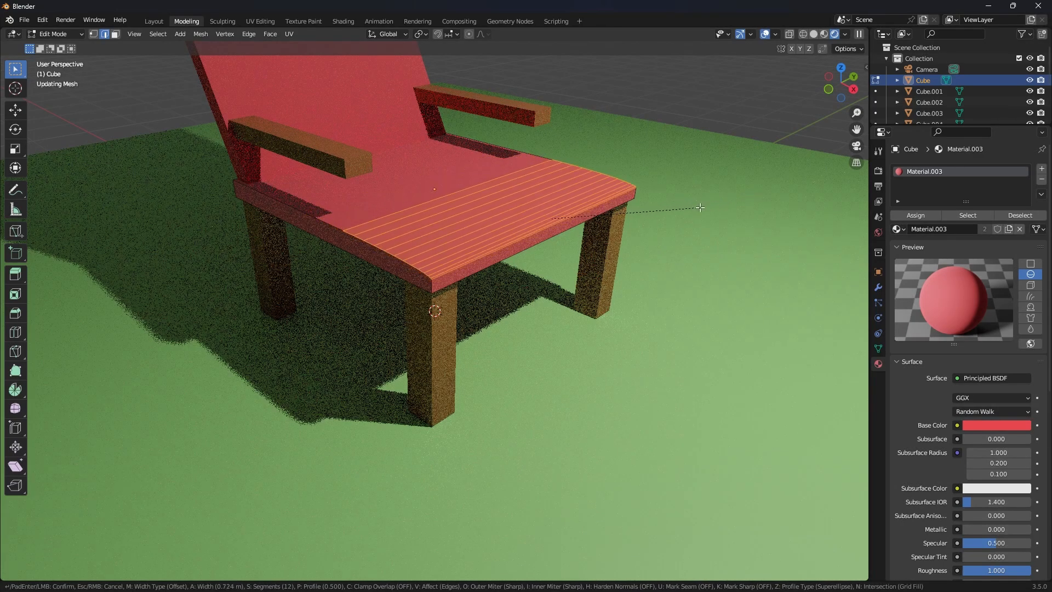
right_click(634, 201)
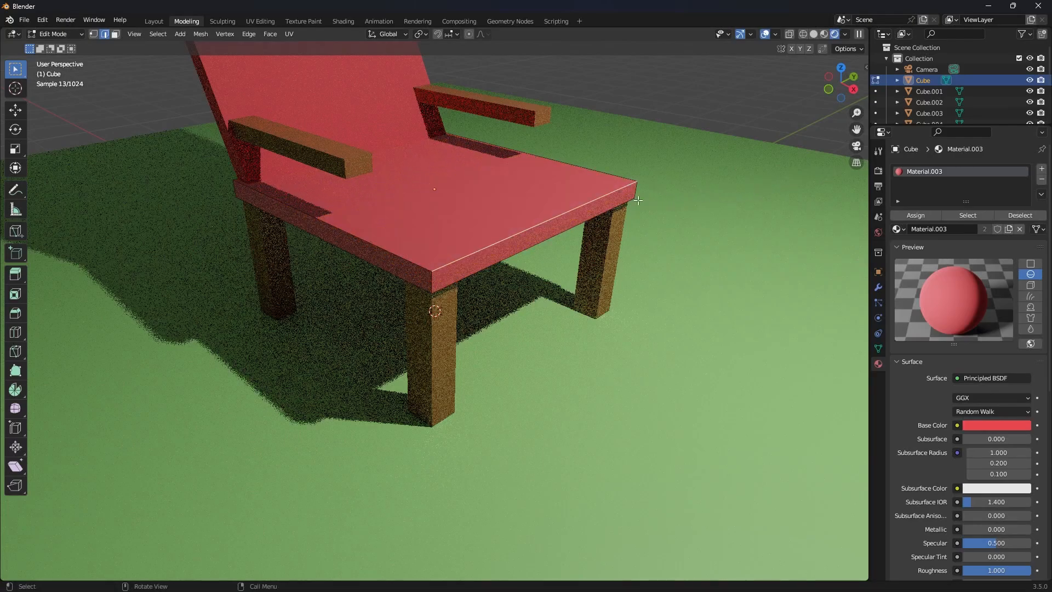
- Return to Object Mode and apply the scale of the seat and of the backrest
key(Tab)
scroll(500, 199, down, 2)
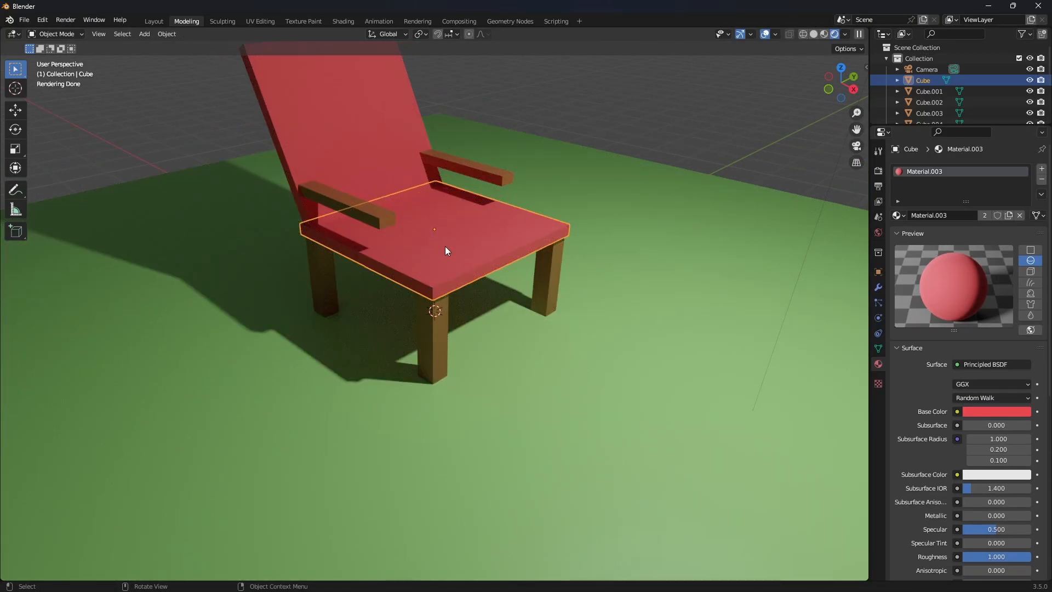
right_click(445, 246)
key(shift+a)
key(Escape)
key(ctrl+a)
click(419, 241)
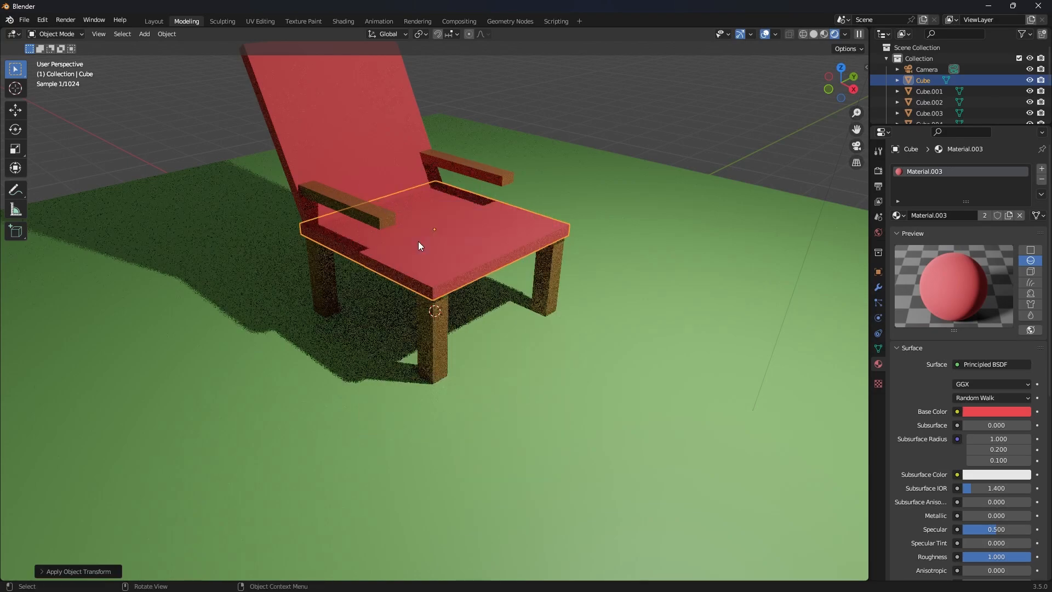
click(415, 157)
key(ctrl+a)
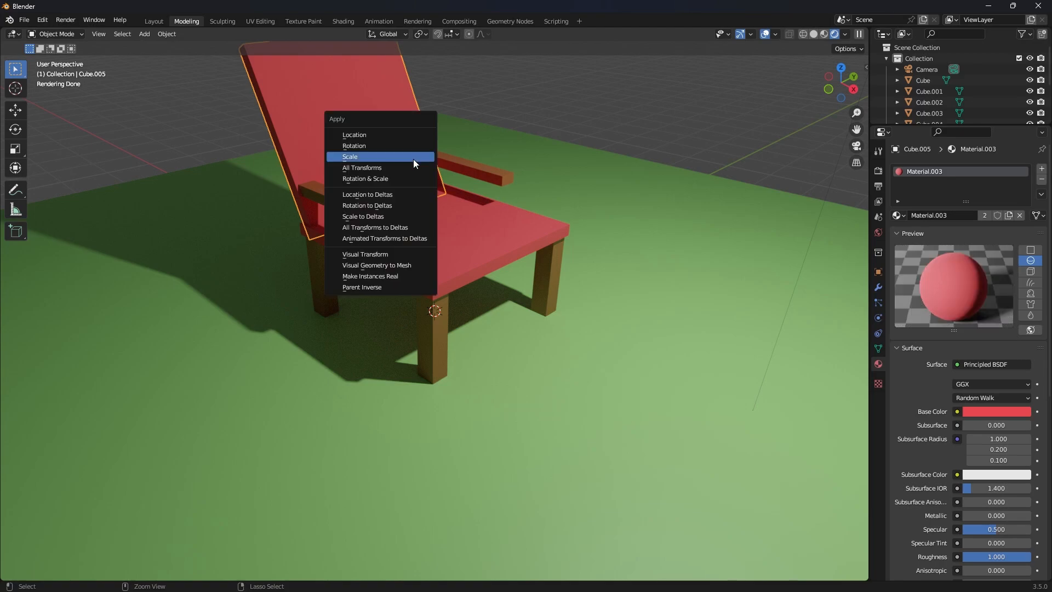
click(374, 156)
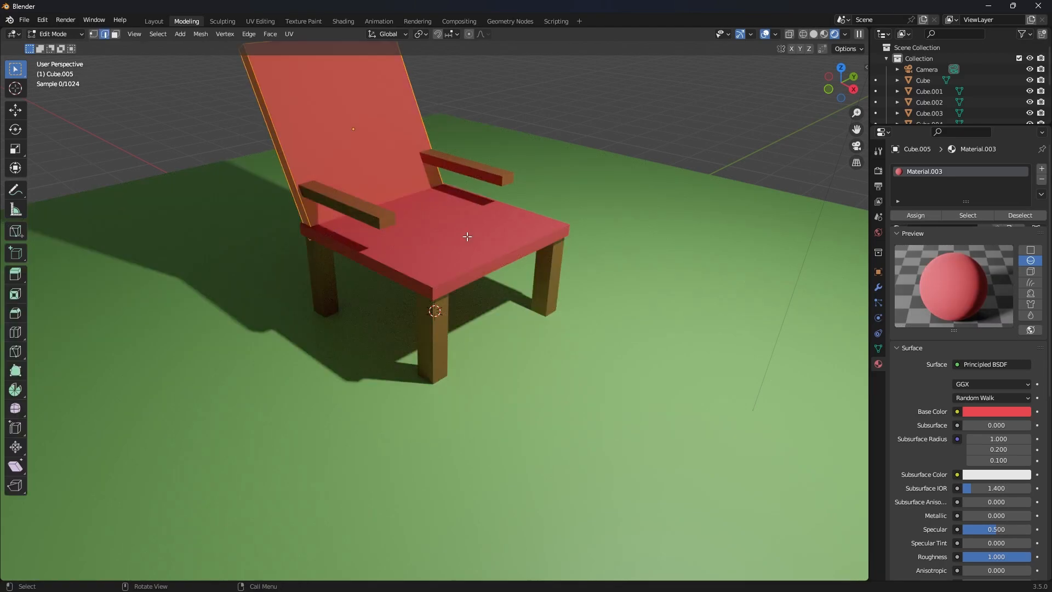
- Bevel the seat's upper front edge in Edit Mode with 8 segments to round it off
click(428, 244)
scroll(501, 220, up, 3)
key(Tab)
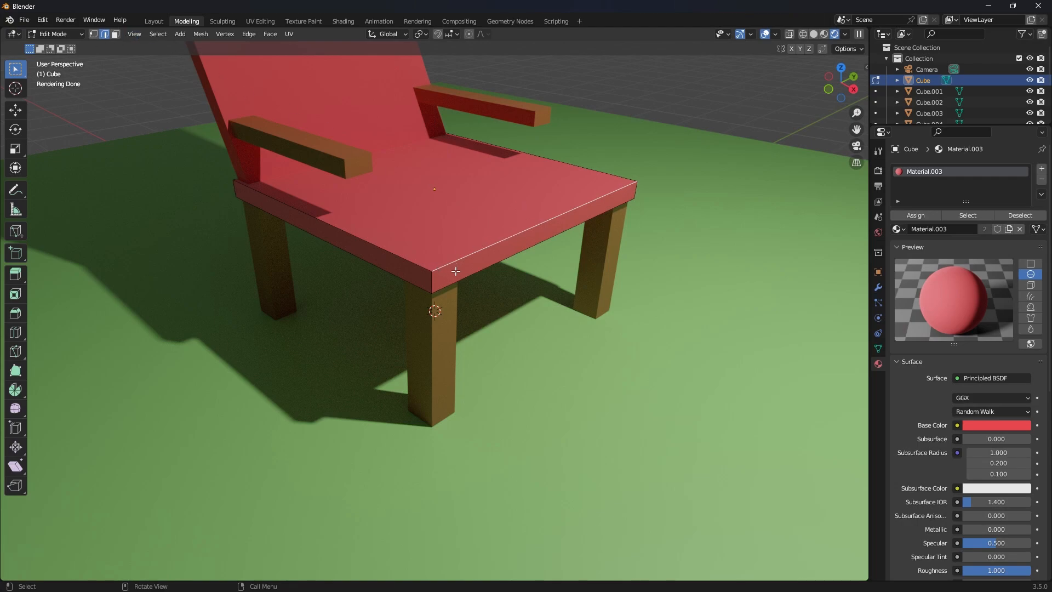
key(ctrl+b)
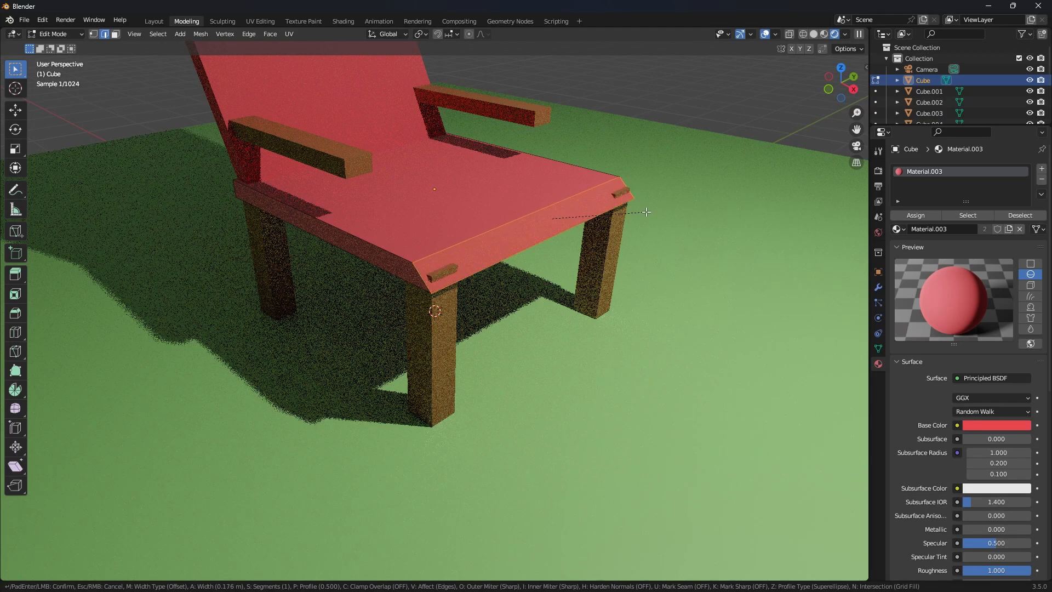
scroll(636, 211, up, 7)
click(636, 211)
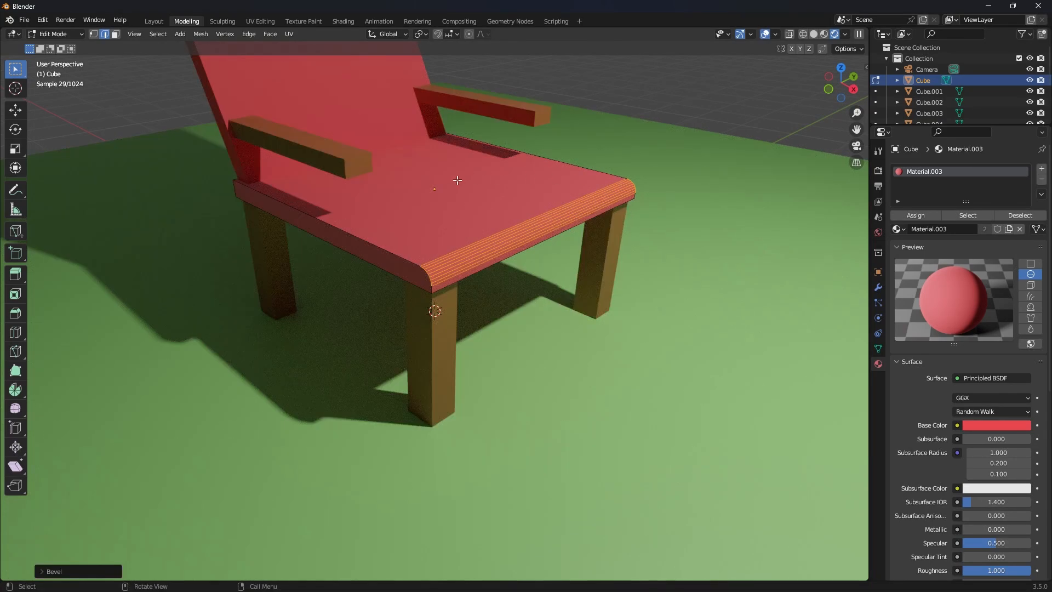
- Bevel the edge loop around the seat's near side face to round it off
click(458, 180)
alt+click(411, 263)
key(ctrl+b)
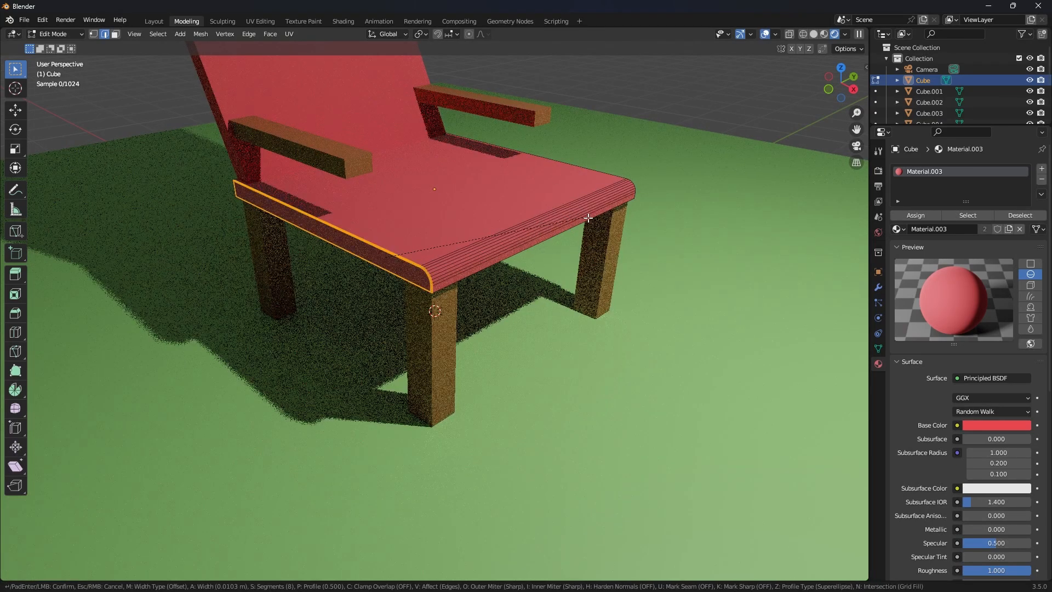
click(597, 208)
- Bevel the edge loop around the seat's opposite side face with 6 segments
alt+click(615, 175)
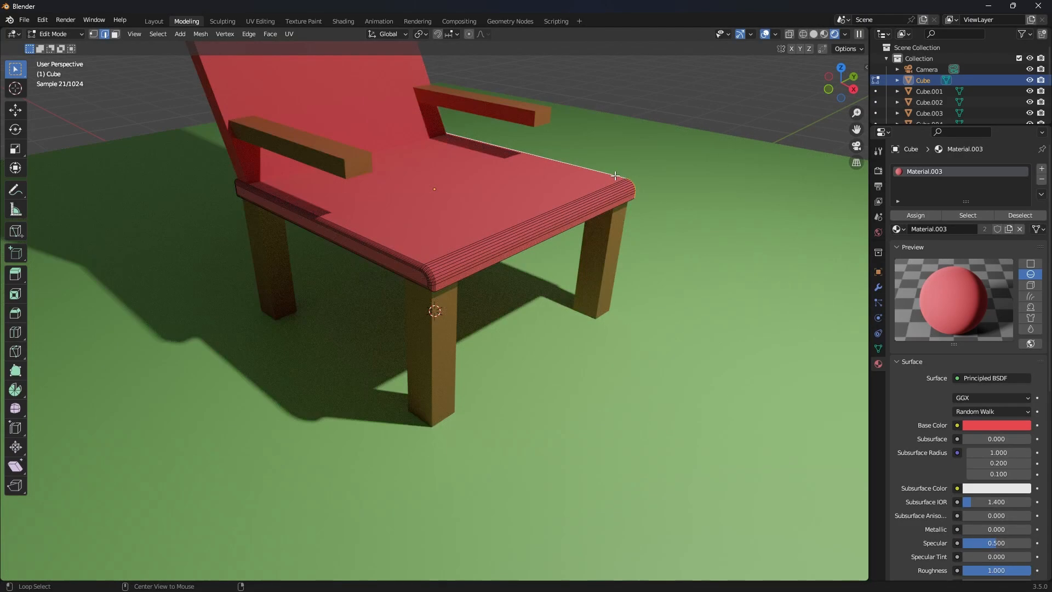
key(ctrl+b)
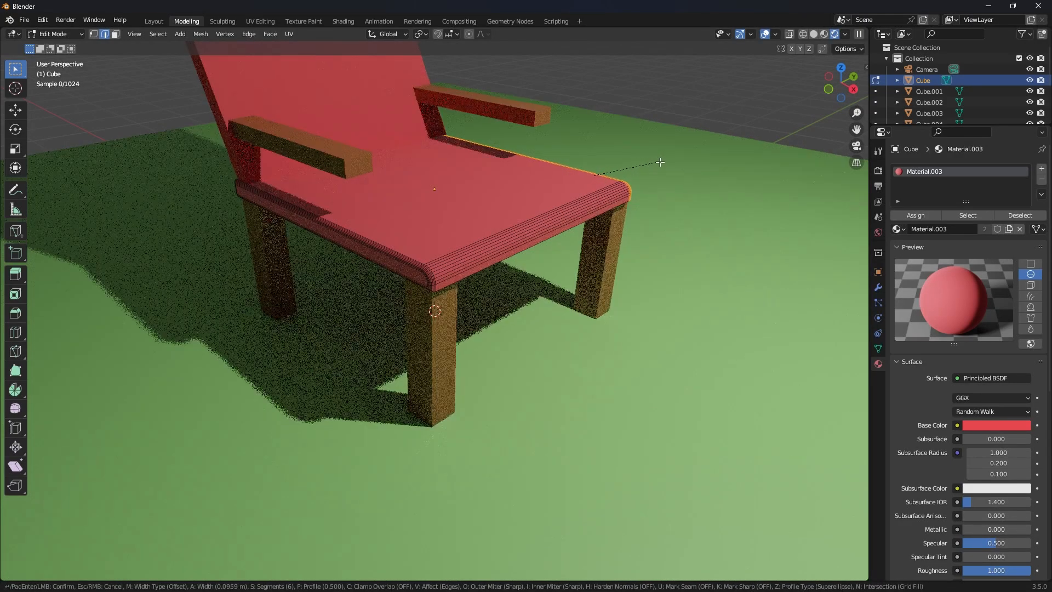
click(660, 162)
drag(851, 80, 564, 167)
key(ctrl+b)
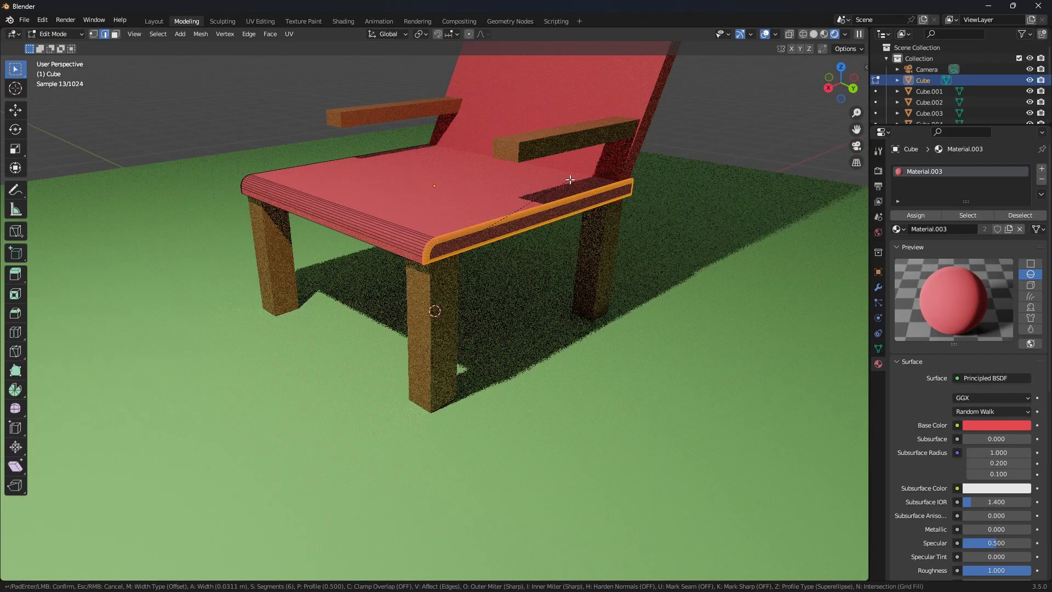
click(573, 180)
- Return to Object Mode, select the backrest and enter its Edit Mode
scroll(620, 147, down, 2)
click(642, 147)
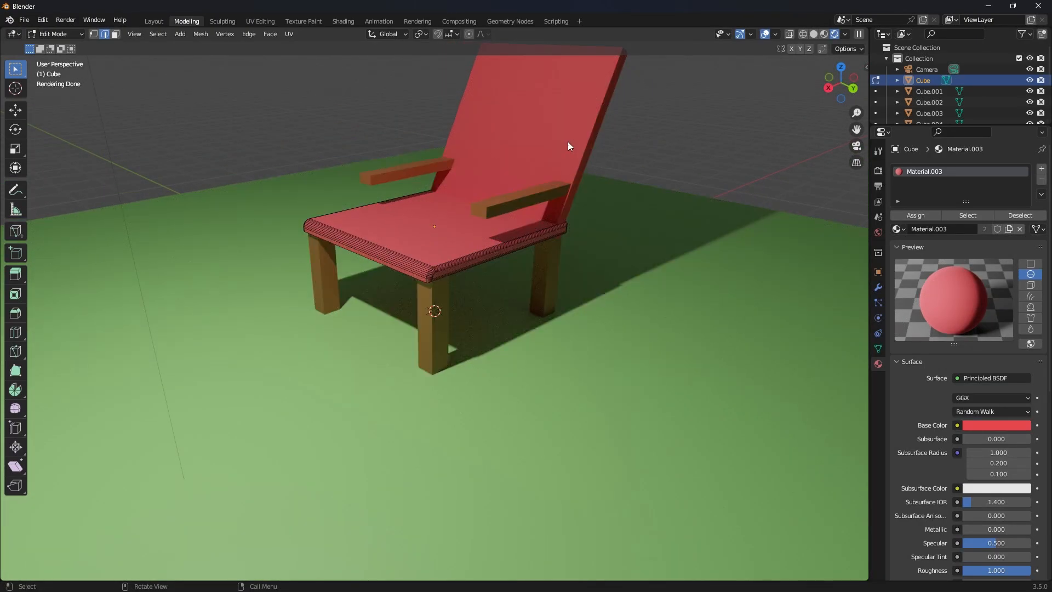
key(Tab)
key(Tab)
key(Tab)
click(571, 125)
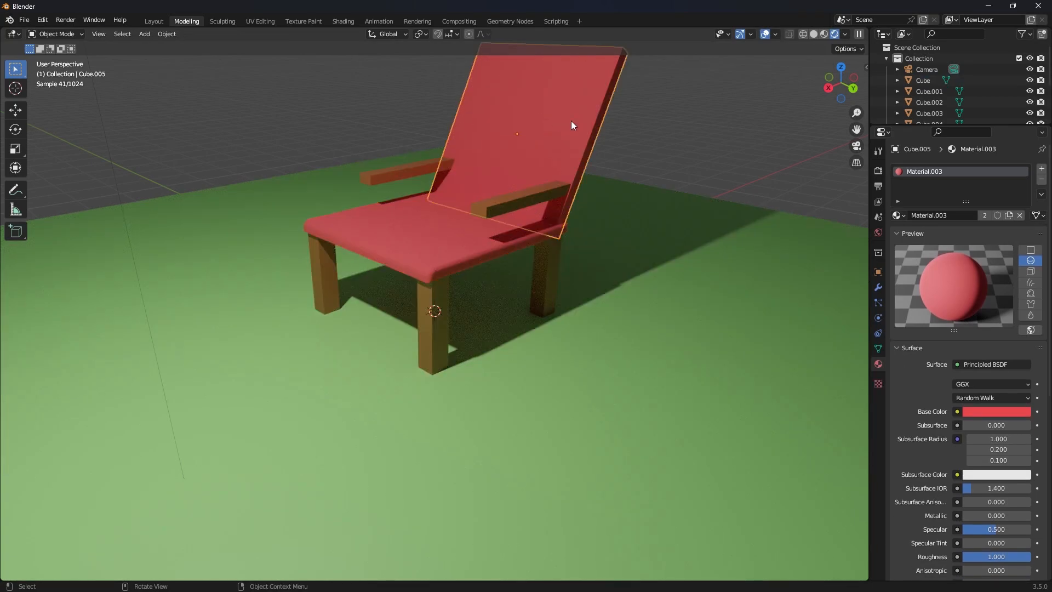
scroll(572, 121, up, 1)
scroll(704, 123, down, 4)
drag(841, 83, 765, 103)
key(Tab)
scroll(535, 207, up, 3)
click(621, 171)
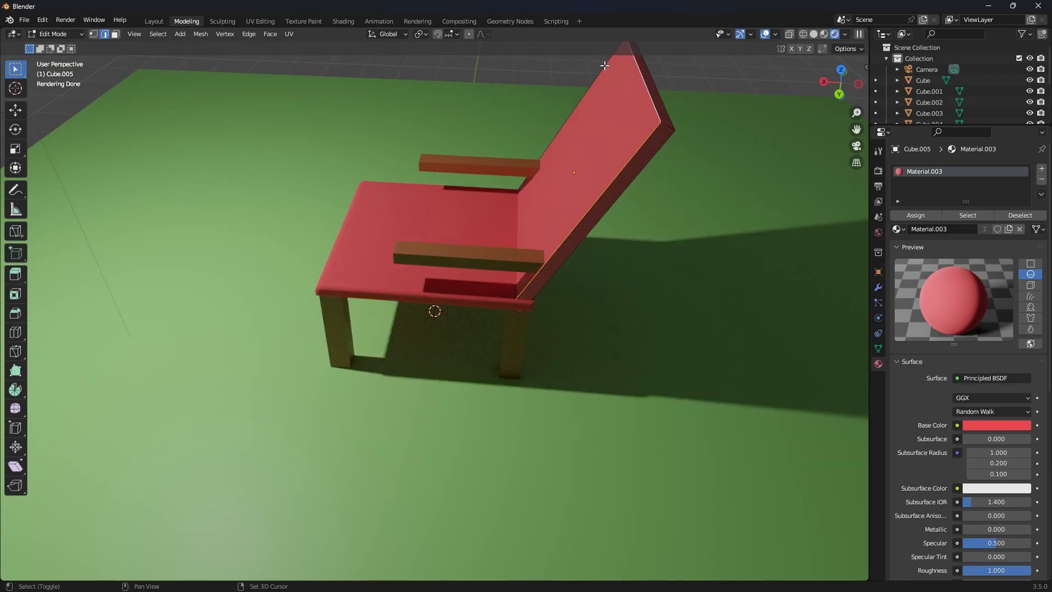
key(ctrl+b)
click(683, 108)
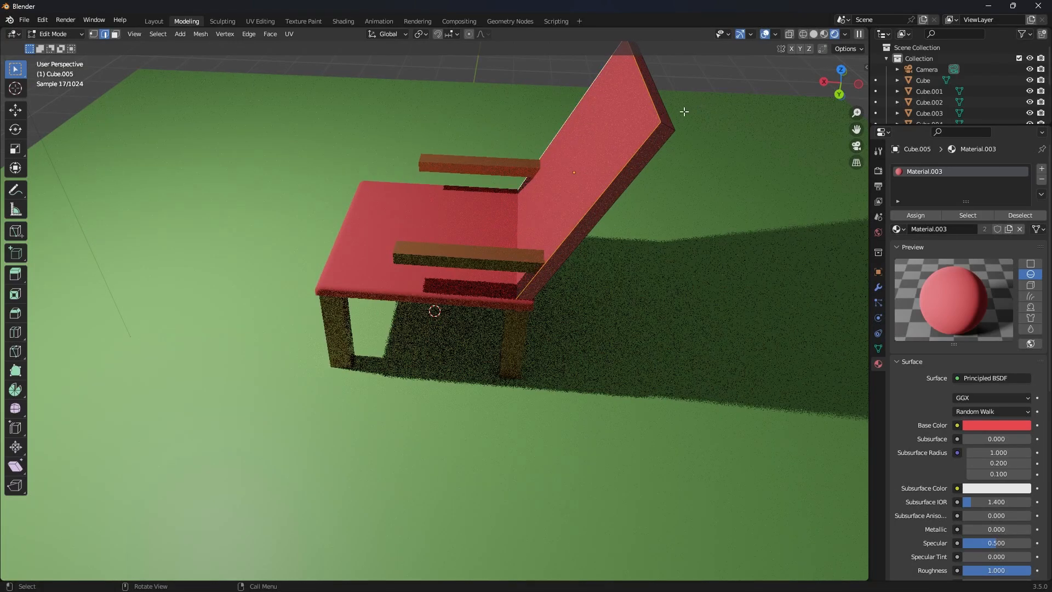
- Bevel the two upper corner edges of the backrest into broad rounded corners
scroll(587, 89, down, 2)
key(ctrl+b)
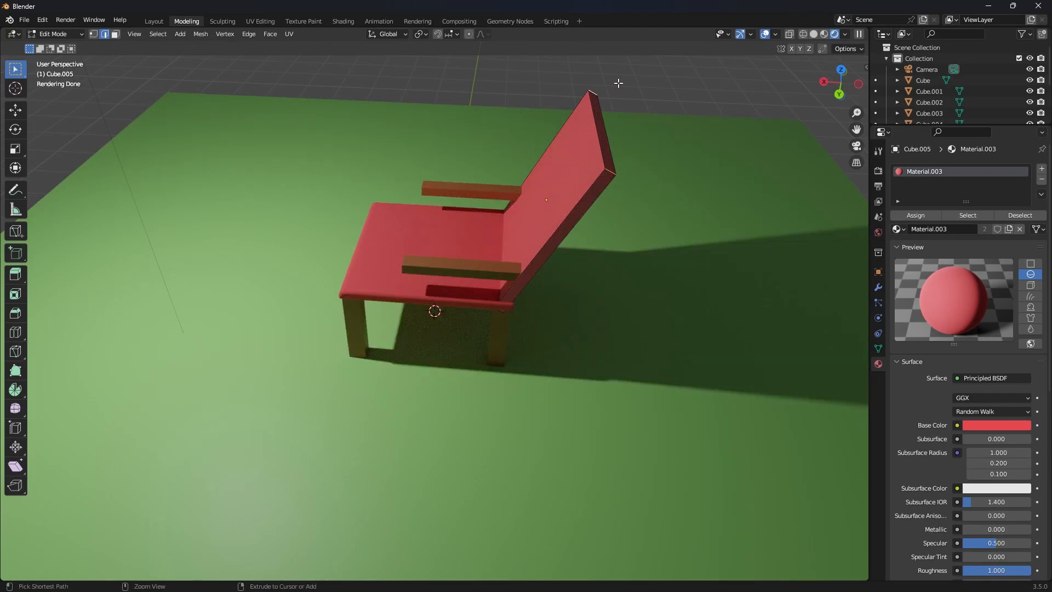
click(693, 87)
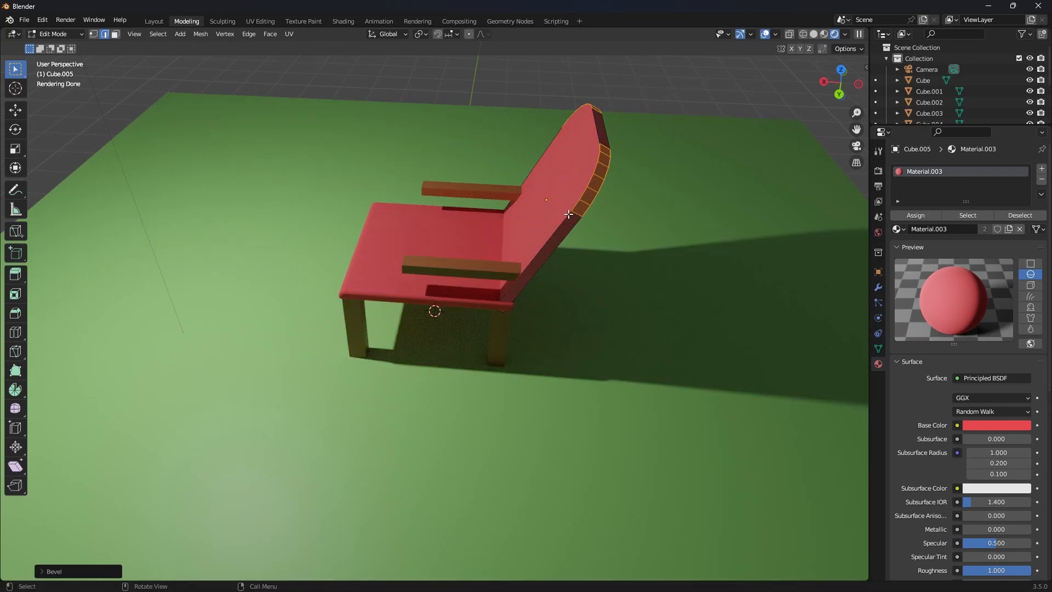
- Bevel the edges along the backrest's outline with 6 segments to soften its rim
alt+click(560, 134)
key(a)
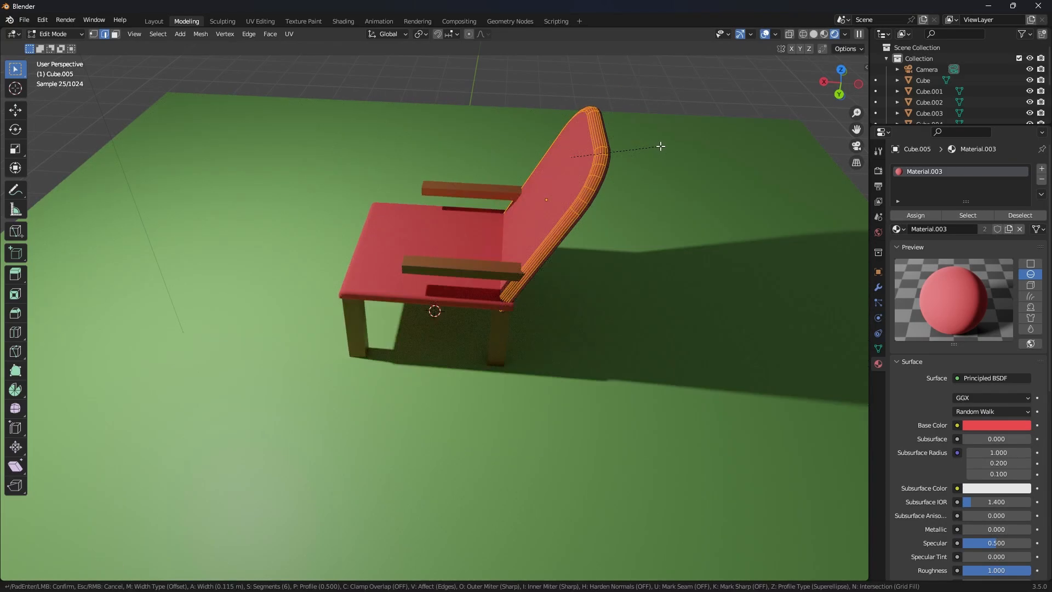
key(Tab)
drag(834, 78, 1039, 63)
scroll(543, 189, up, 1)
key(Tab)
scroll(417, 184, up, 1)
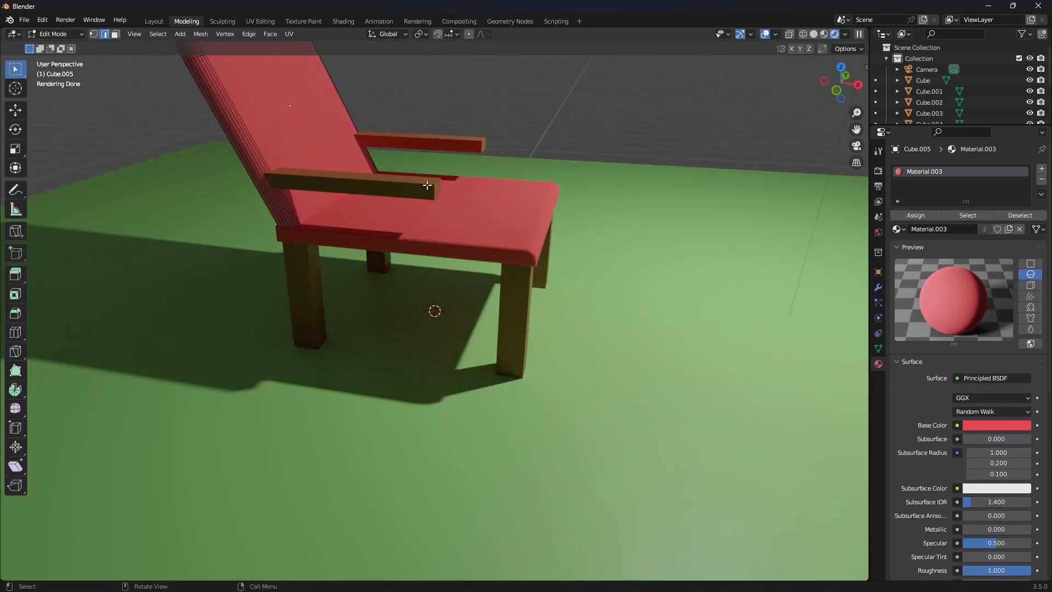
- In Object Mode, select both armrests and apply their scale
key(Tab)
click(433, 181)
shift+click(444, 150)
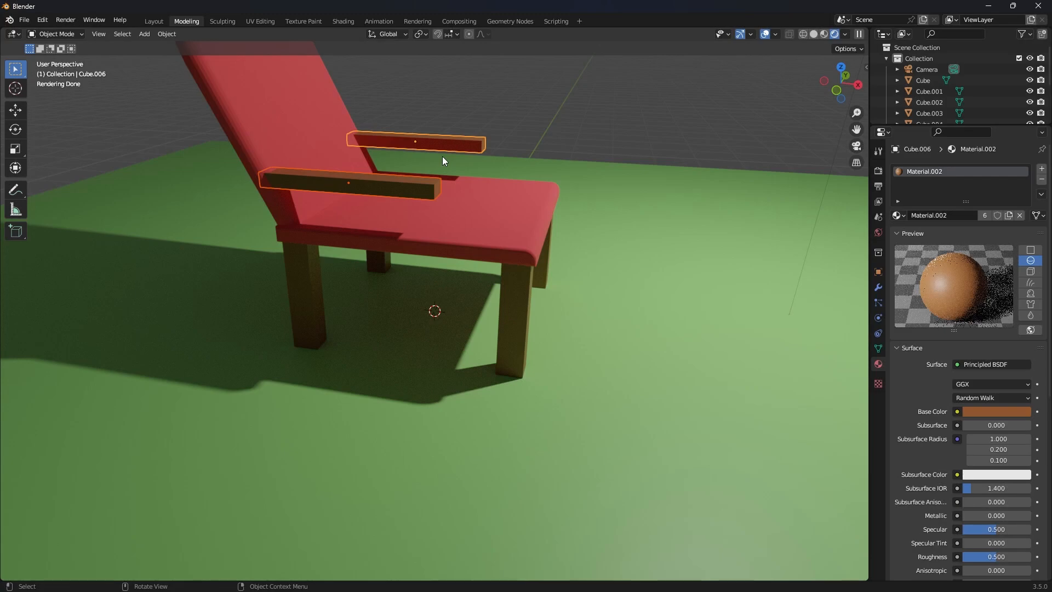
key(ctrl+a)
click(420, 157)
- Bevel the edges at the front ends of both armrests to round them, and return to Object Mode
key(Tab)
click(478, 143)
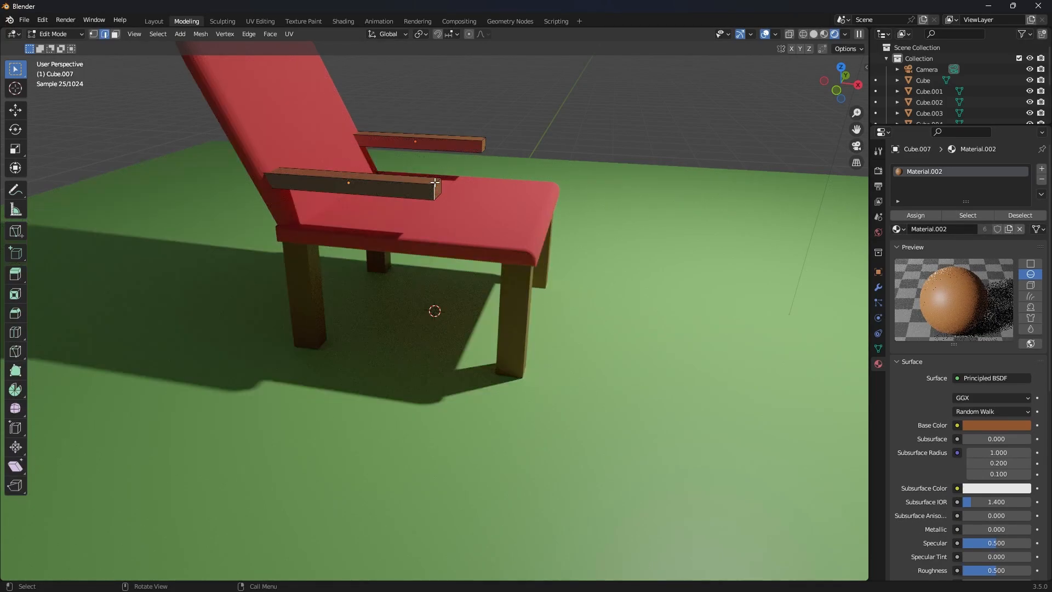
key(ctrl+b)
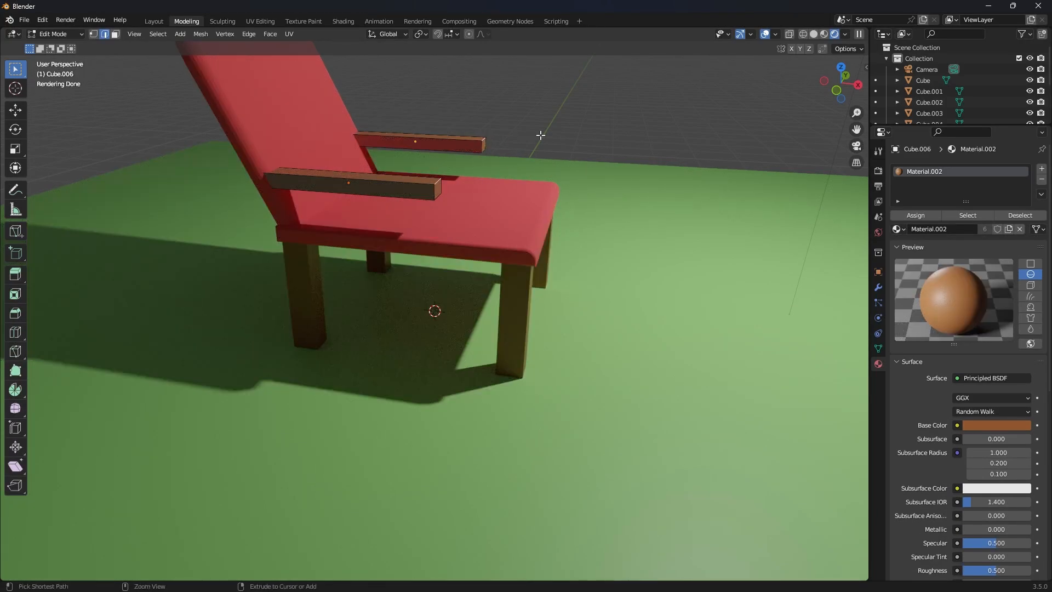
click(555, 137)
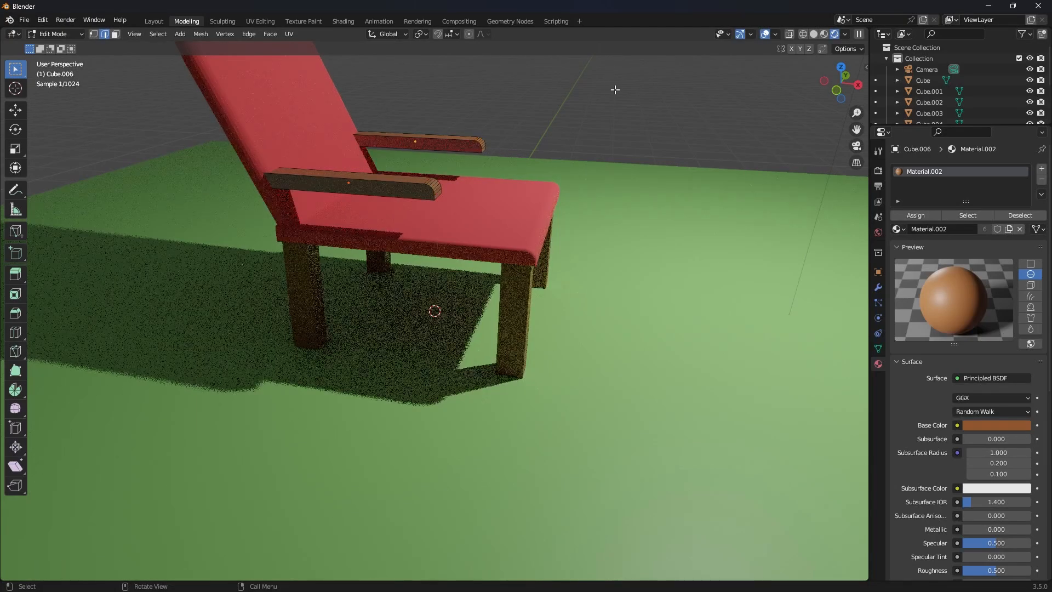
key(Tab)
drag(853, 77, 734, 118)
scroll(756, 159, down, 2)
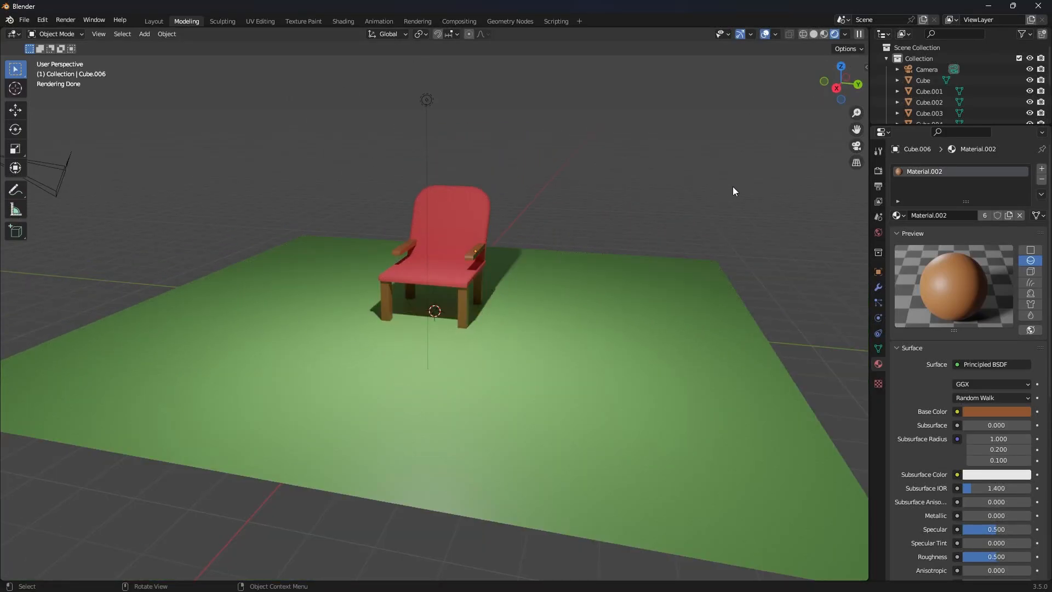
- Use an Environment Texture as the color of the world background
click(879, 232)
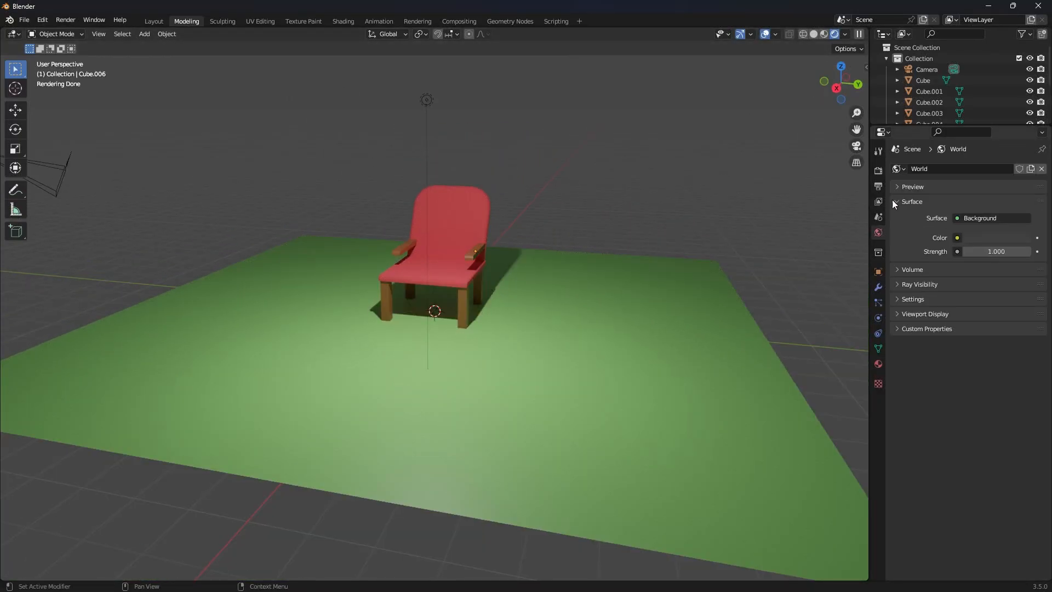
click(957, 238)
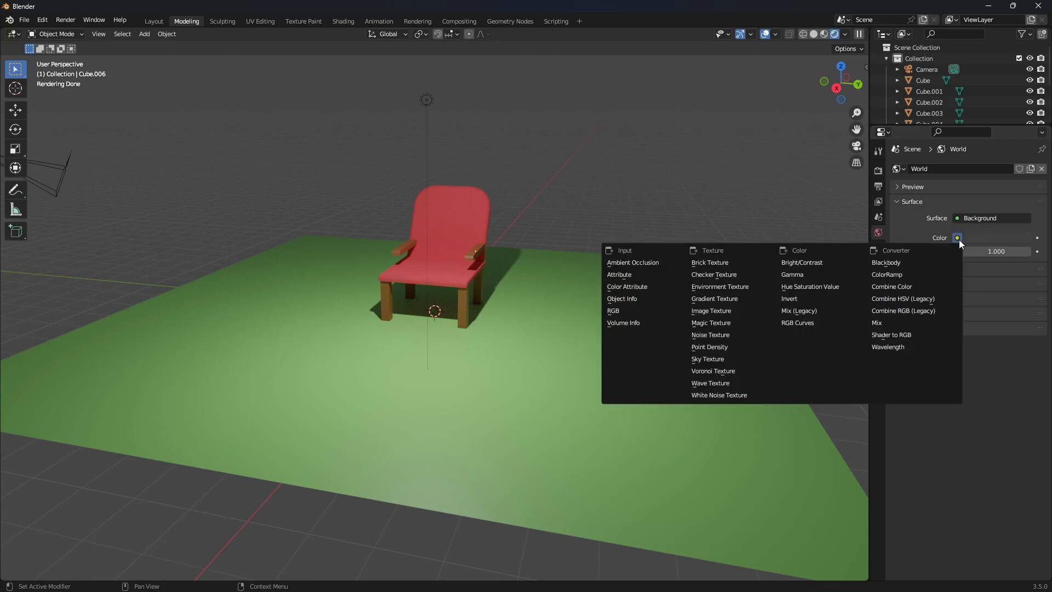
click(747, 283)
scroll(654, 247, down, 3)
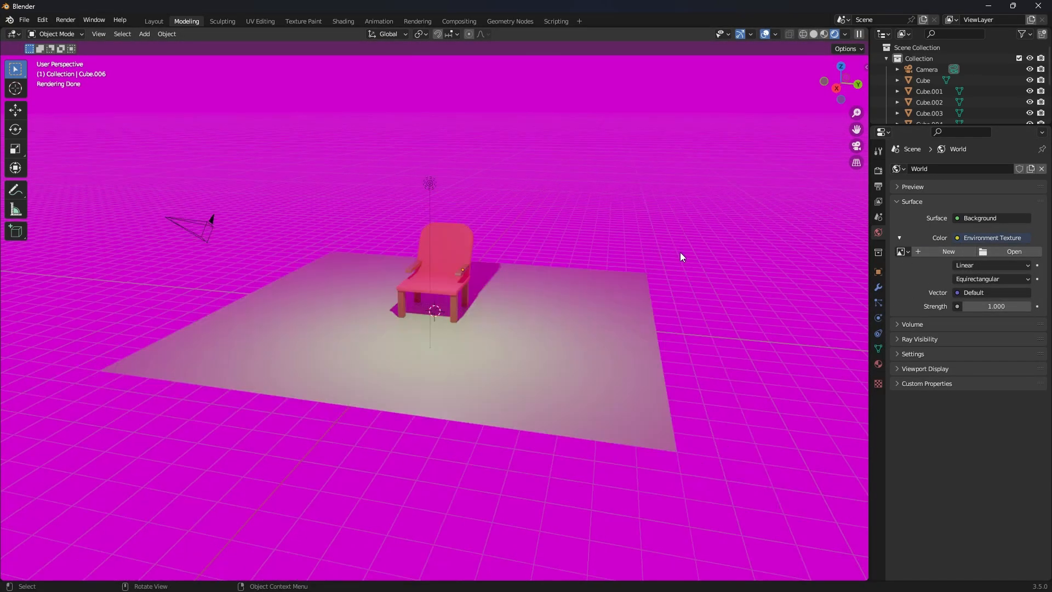
scroll(679, 252, up, 3)
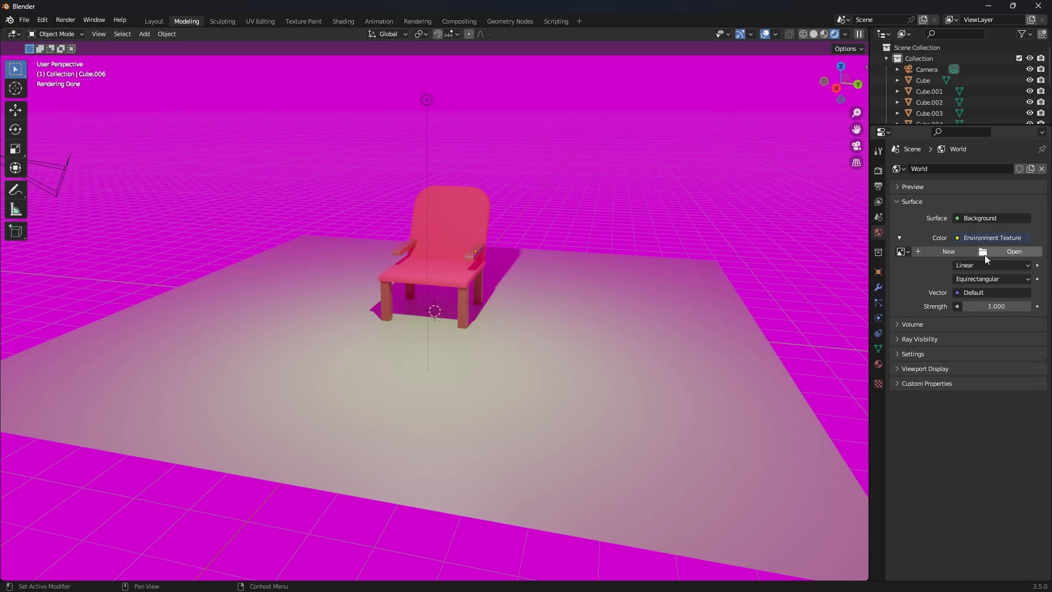
- Switch to HDRI Haven in the browser, browse the maps and download the 8K HDRI map of Historic Arches At Night
click(490, 578)
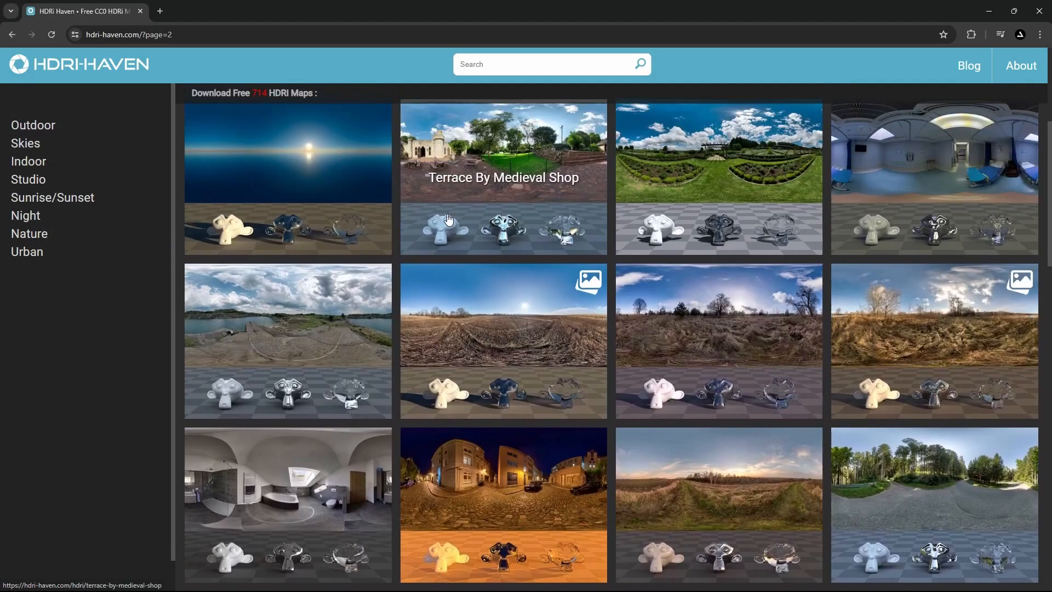
scroll(394, 244, up, 4)
scroll(433, 340, down, 5)
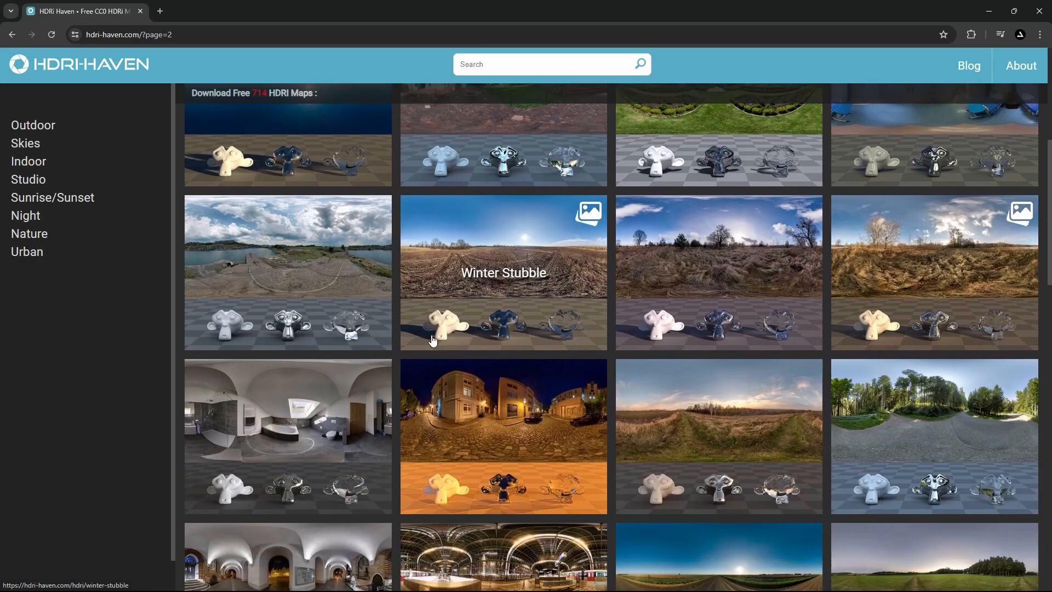
scroll(433, 339, down, 6)
scroll(433, 337, up, 10)
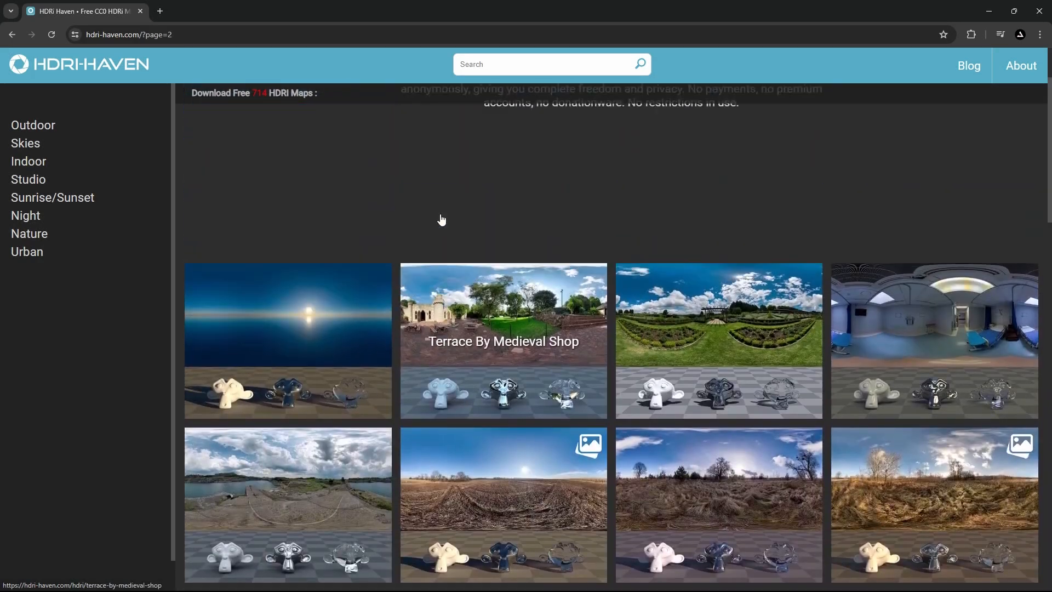
scroll(432, 339, down, 9)
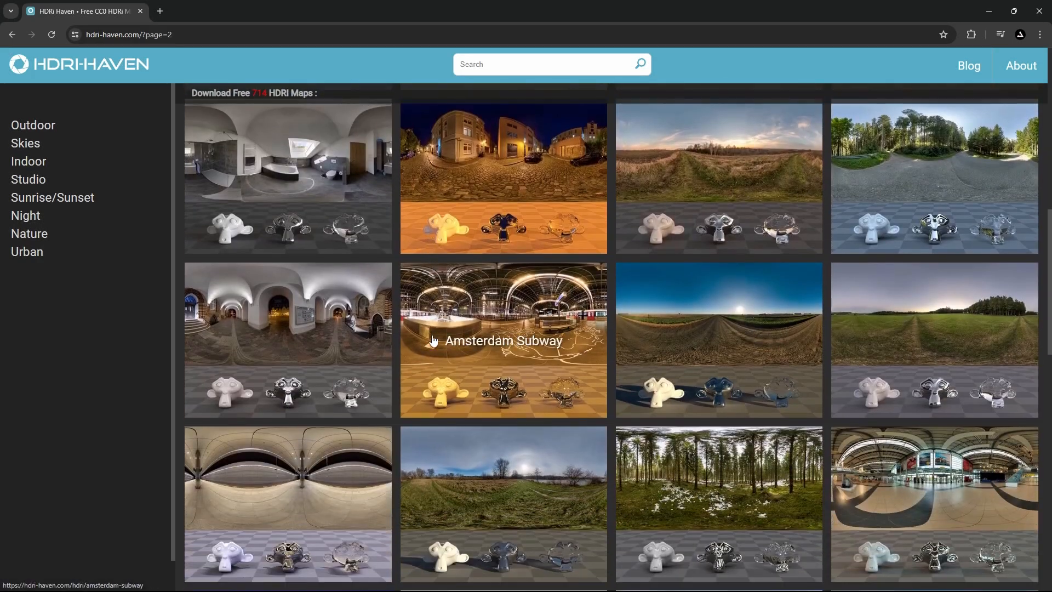
scroll(433, 340, up, 6)
scroll(425, 336, down, 6)
click(291, 326)
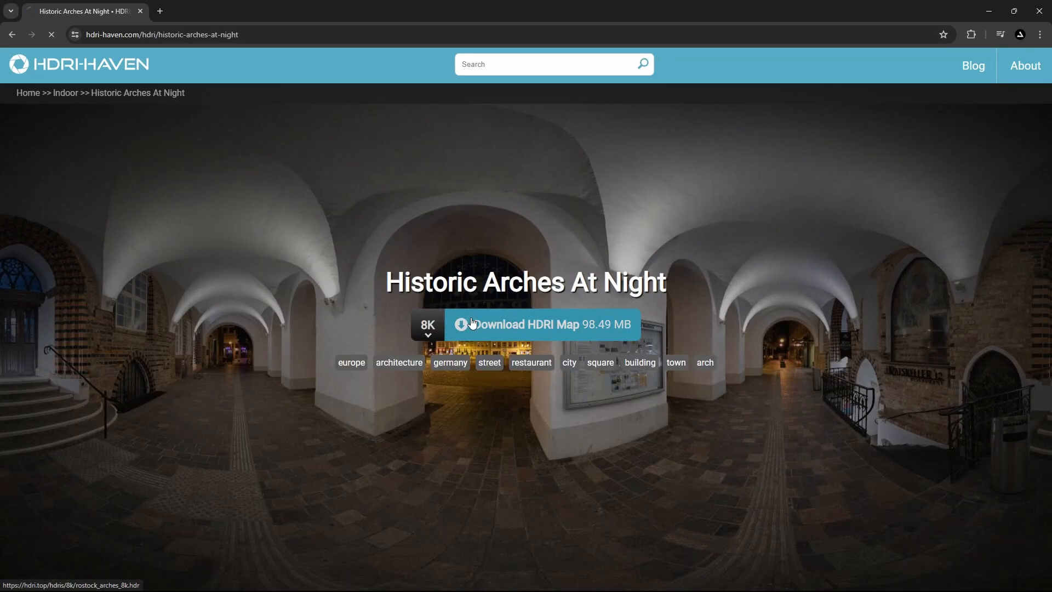
click(472, 323)
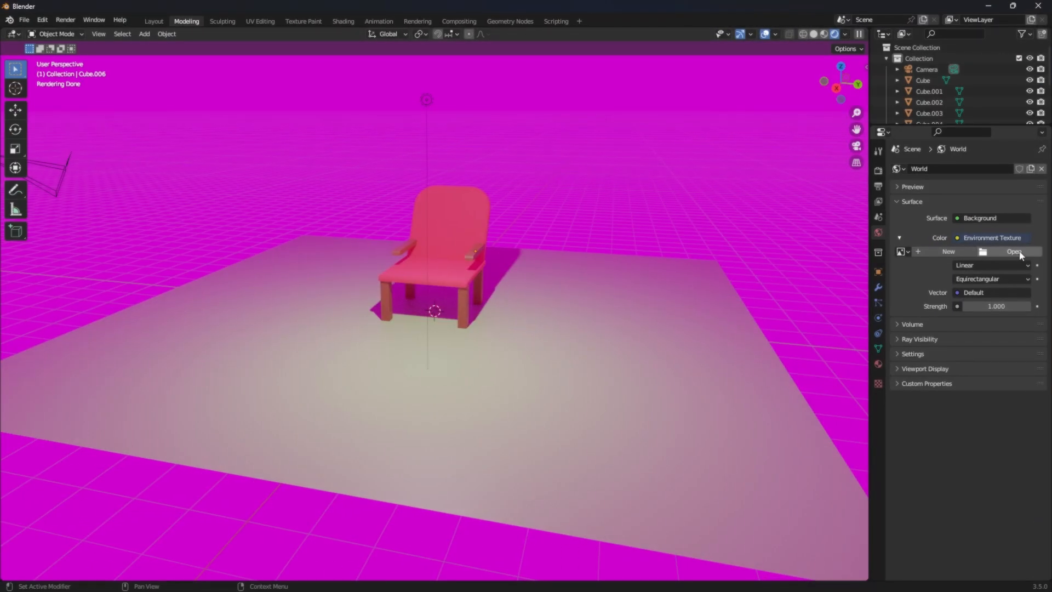
- Back in Blender, load rostock_arches_8k.hdr as the world's environment texture
click(1014, 251)
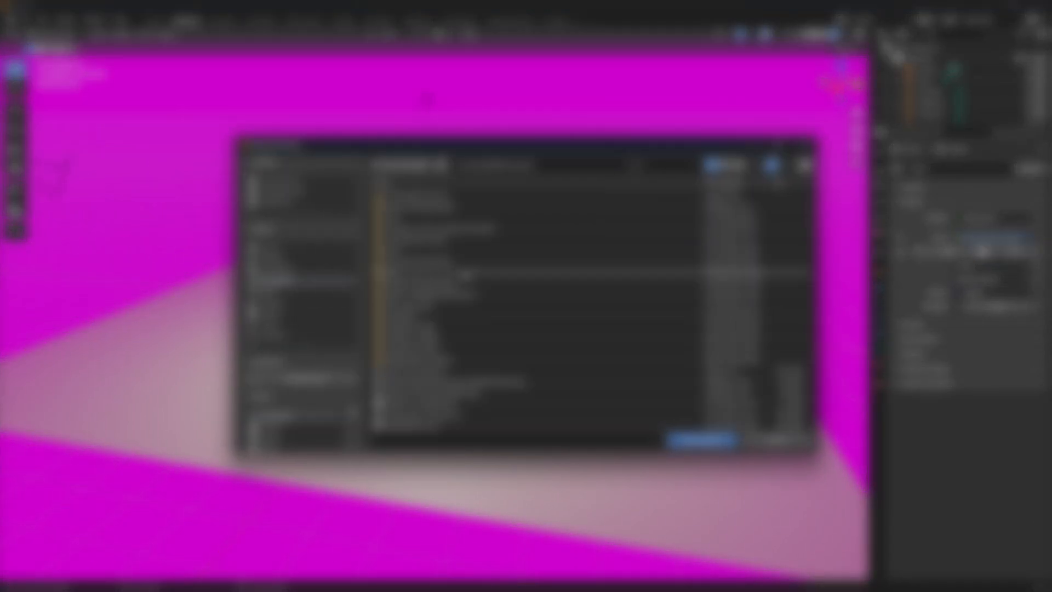
scroll(461, 277, down, 2)
click(474, 328)
click(701, 440)
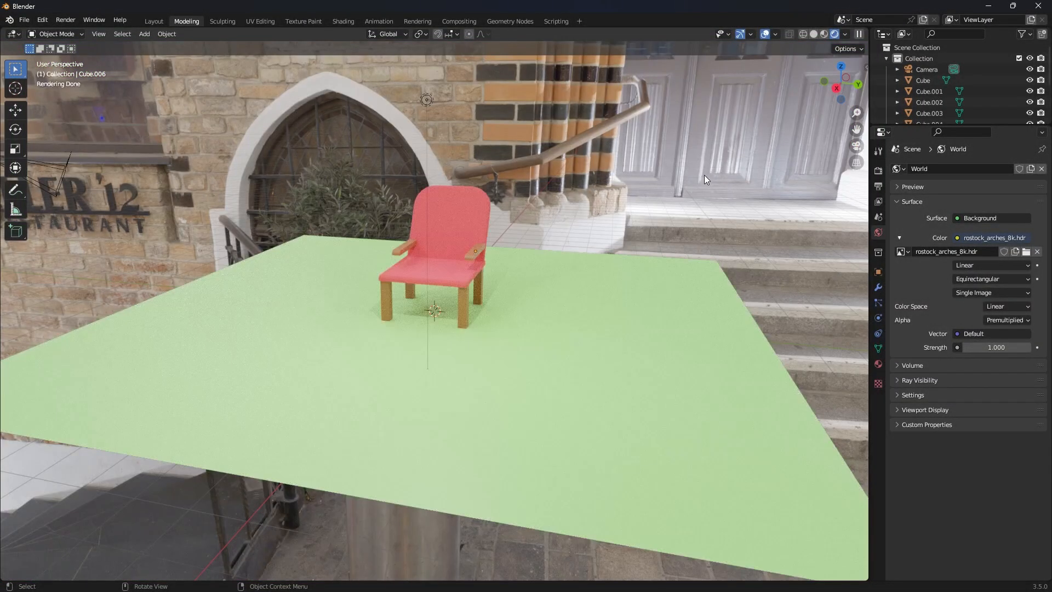
- Select the light above the floor plane and delete it
middle_drag(704, 175, 863, 66)
drag(841, 83, 856, 91)
scroll(627, 104, up, 2)
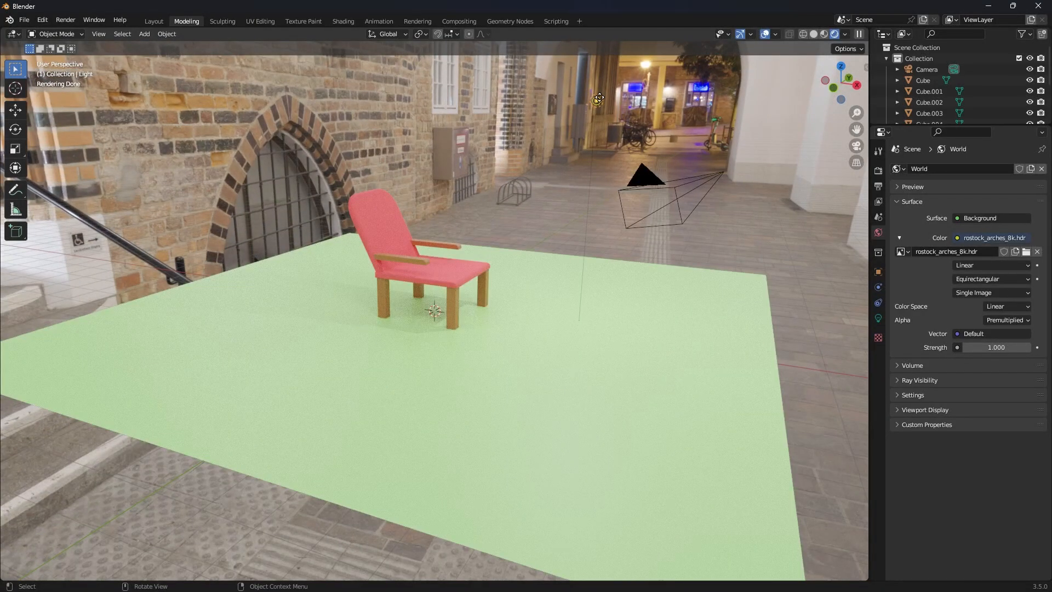
key(Delete)
- Select the floor plane and change its material's base color to a muted grayish beige
click(589, 288)
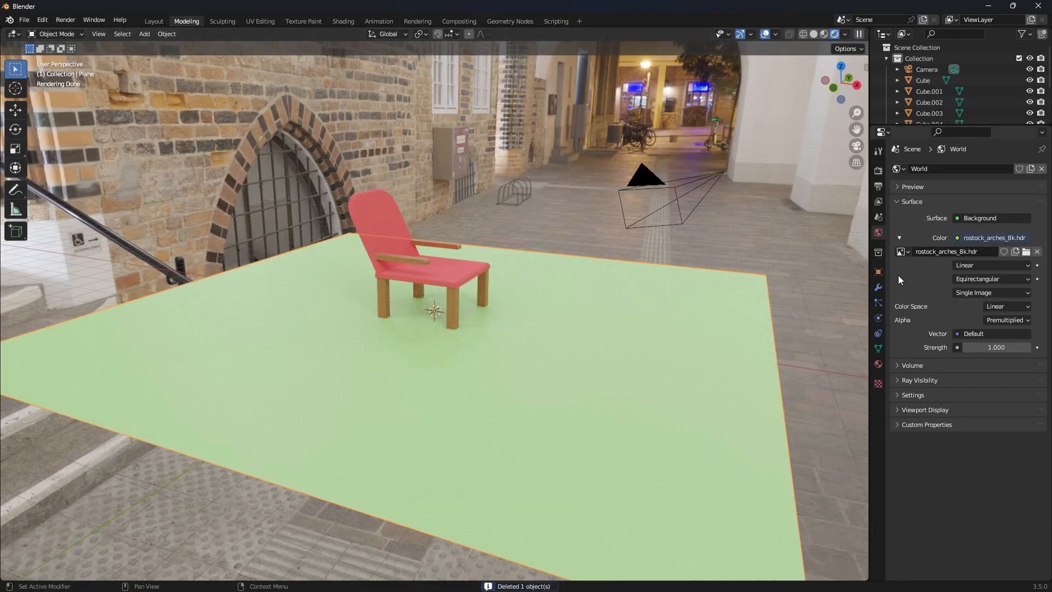
click(878, 363)
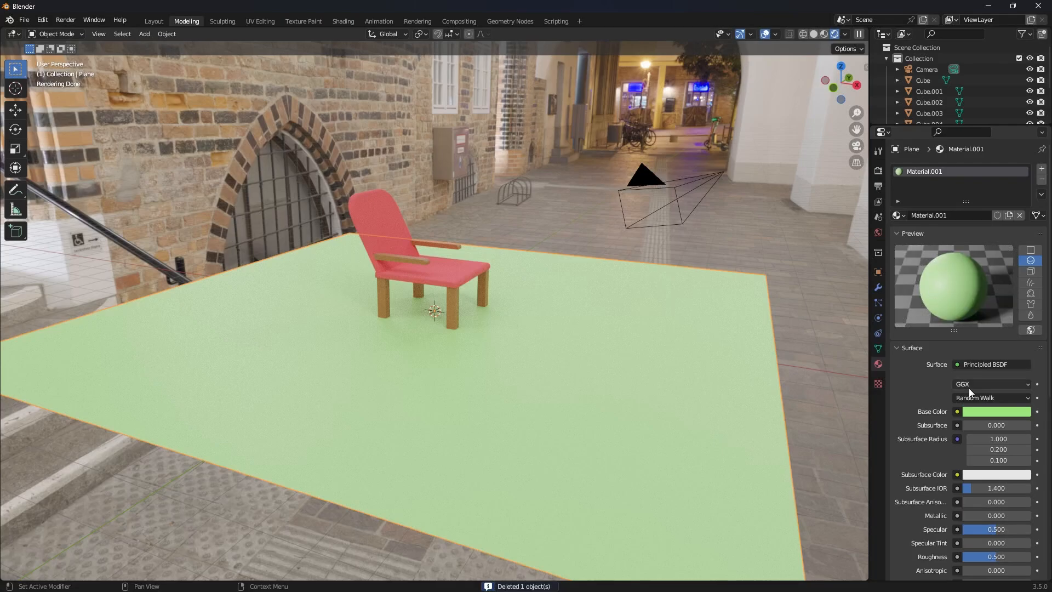
click(973, 411)
click(974, 277)
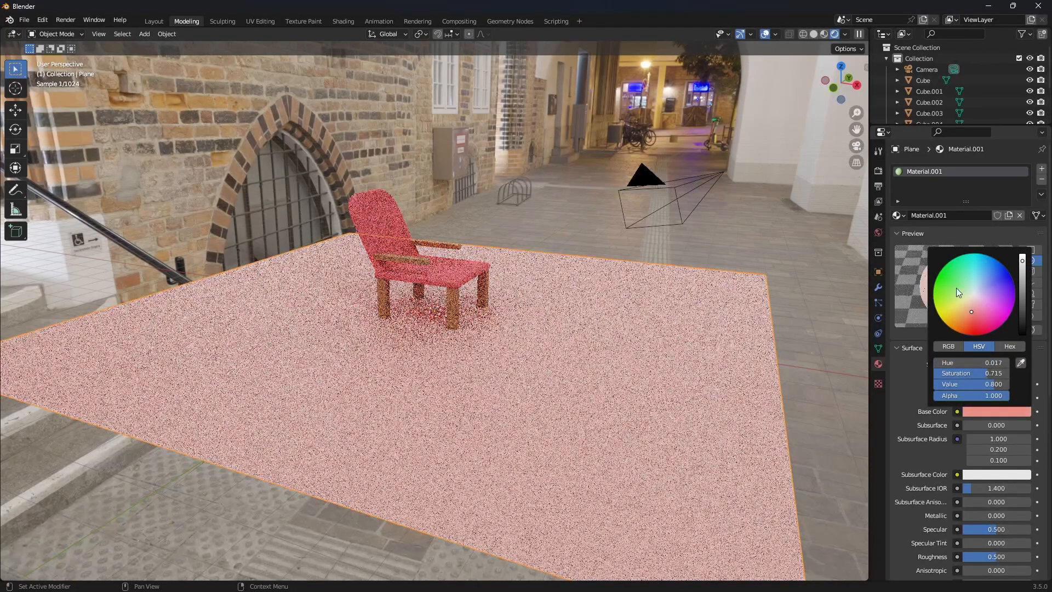
click(957, 411)
click(967, 411)
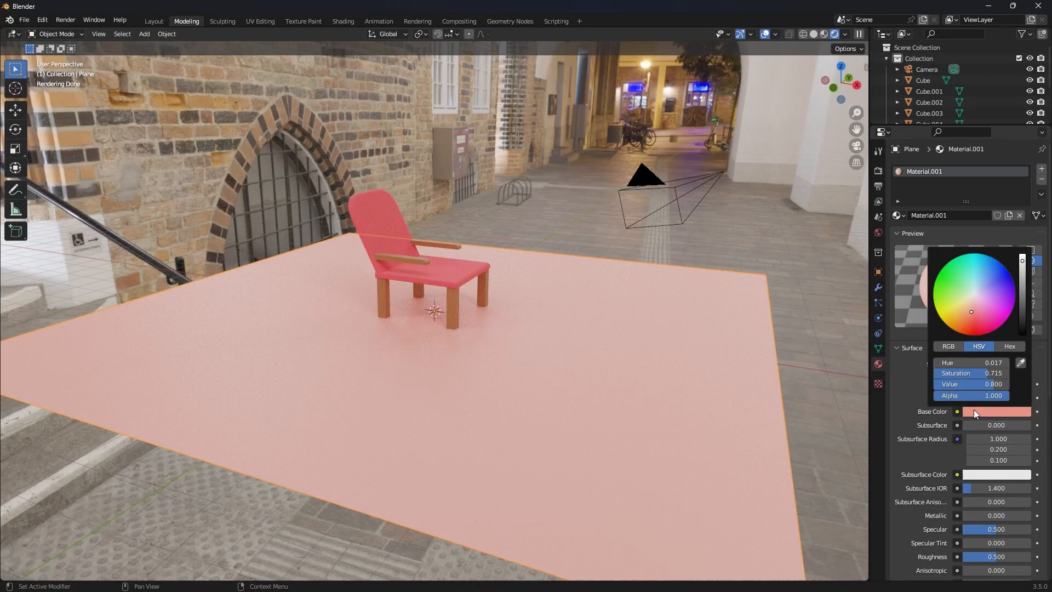
click(976, 297)
key(e)
click(778, 229)
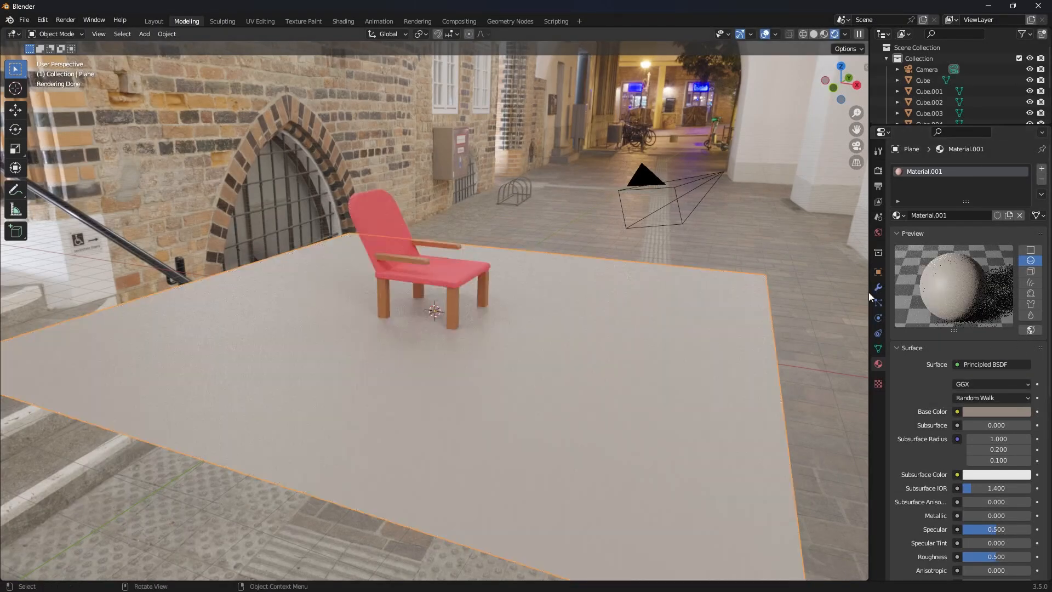
- Examine the chair on the floor plane in the rendered view from several distances and angles under the HDRI lighting
mouse_move(839, 84)
mouse_down()
mouse_move(641, 118)
mouse_move(768, 137)
mouse_move(838, 83)
mouse_move(849, 92)
mouse_up()
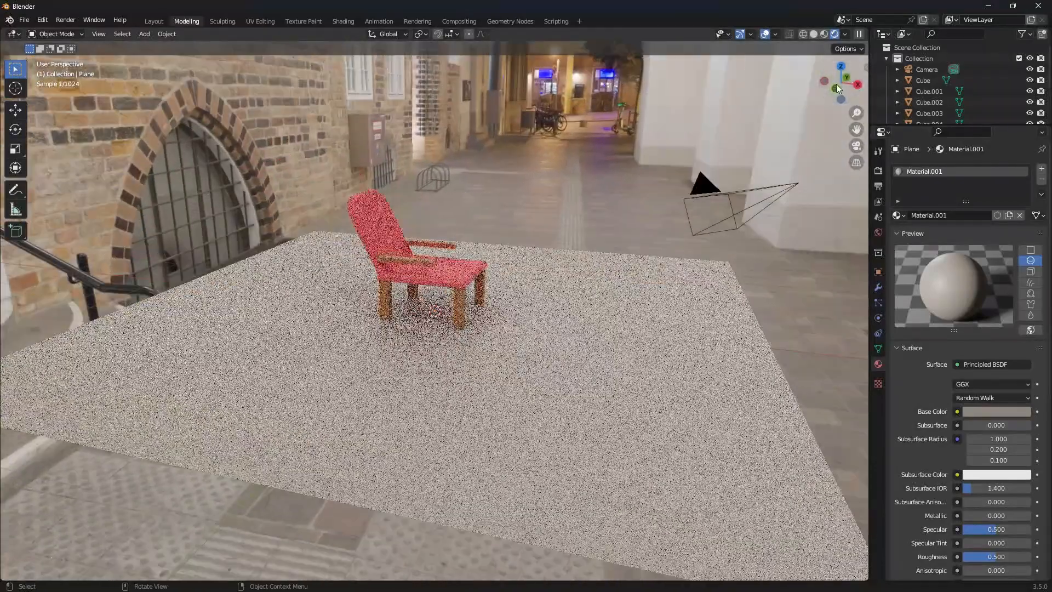
scroll(673, 137, down, 3)
scroll(673, 137, up, 5)
scroll(613, 167, down, 4)
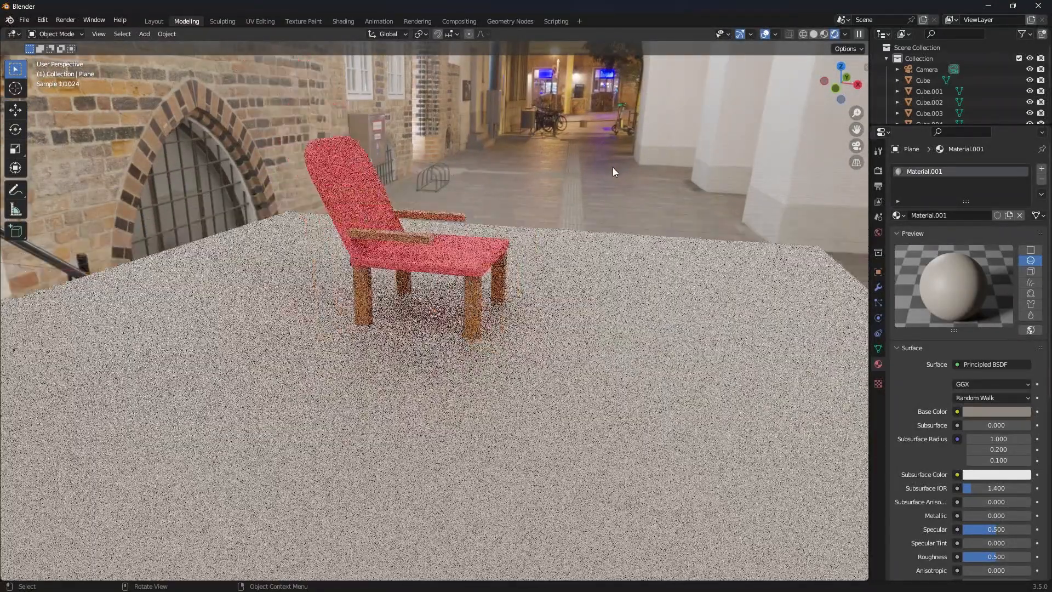
scroll(629, 150, up, 4)
scroll(493, 181, up, 3)
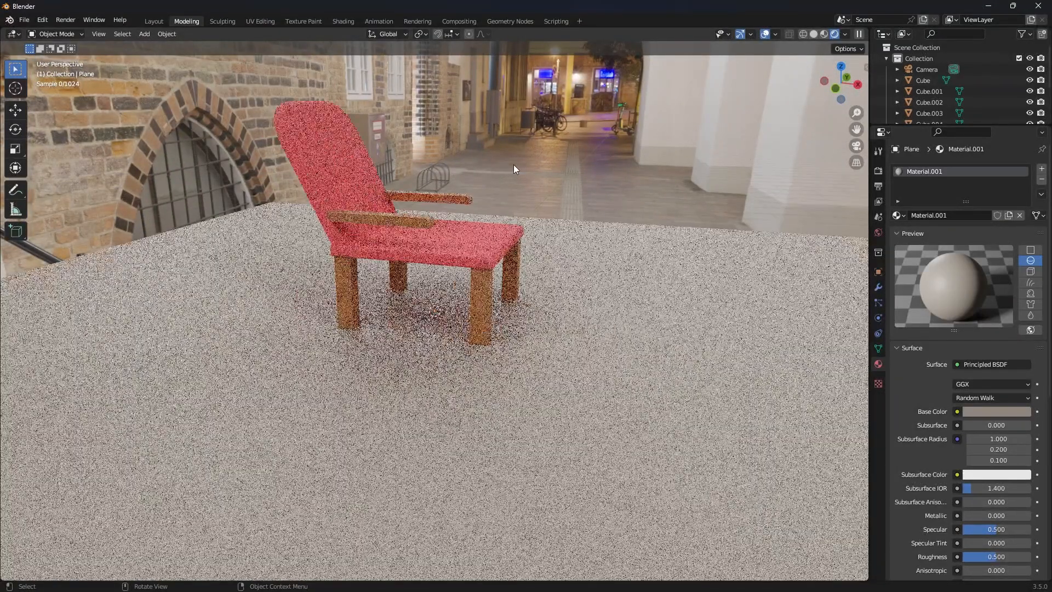
click(498, 251)
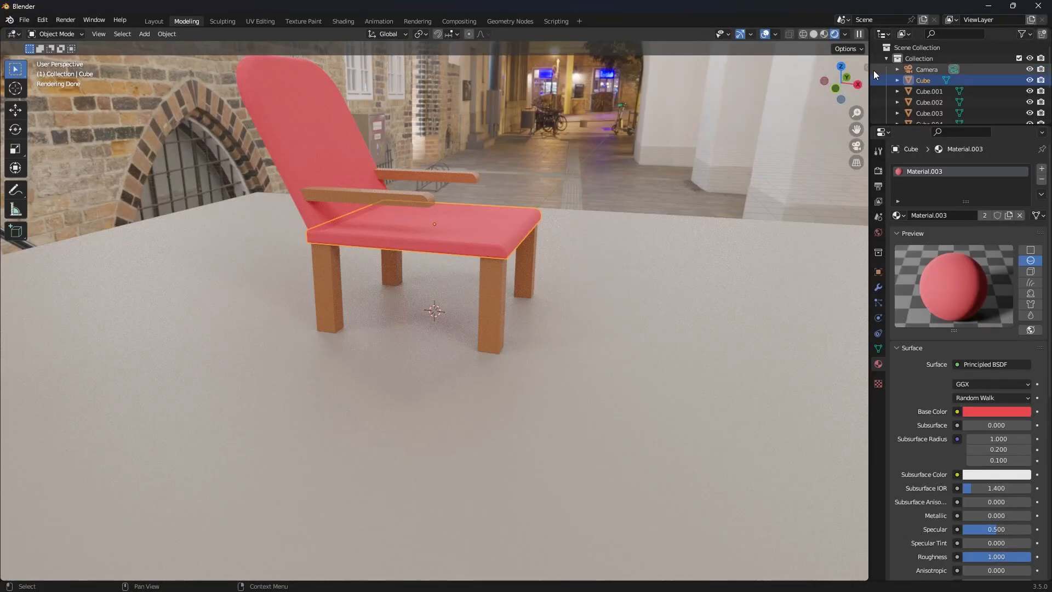
mouse_move(839, 82)
mouse_down()
mouse_move(742, 88)
mouse_move(835, 89)
mouse_up()
scroll(770, 120, down, 2)
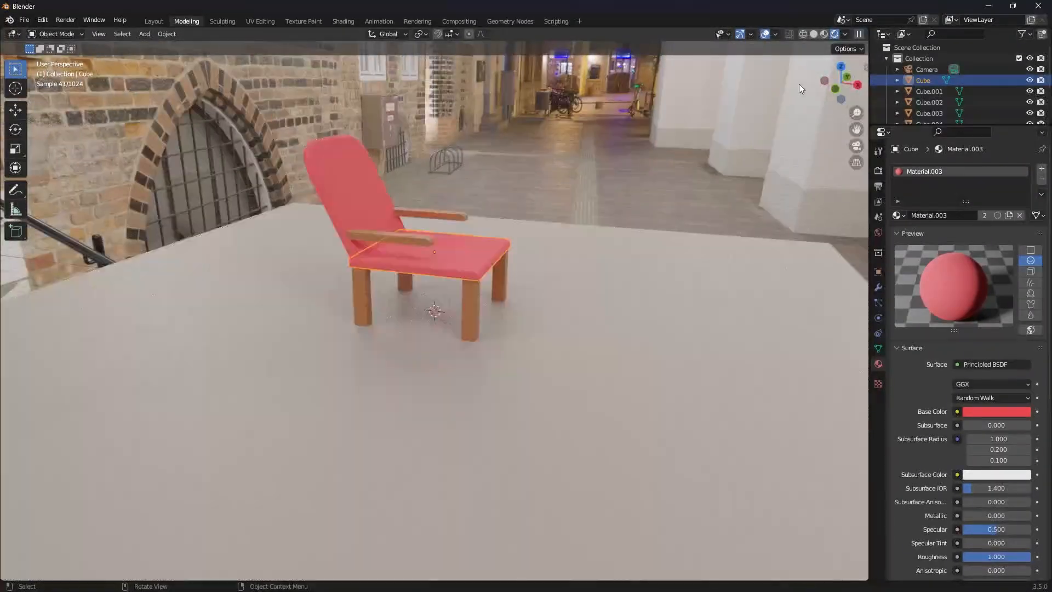
click(799, 85)
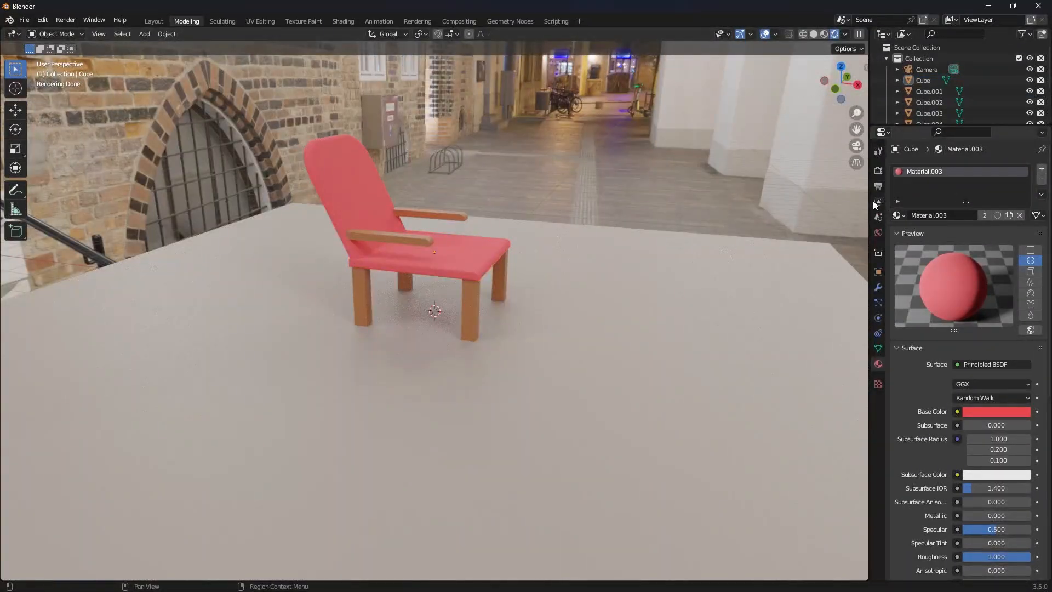
- Look through the scene camera and lock the camera to the view so that navigation moves it
click(858, 147)
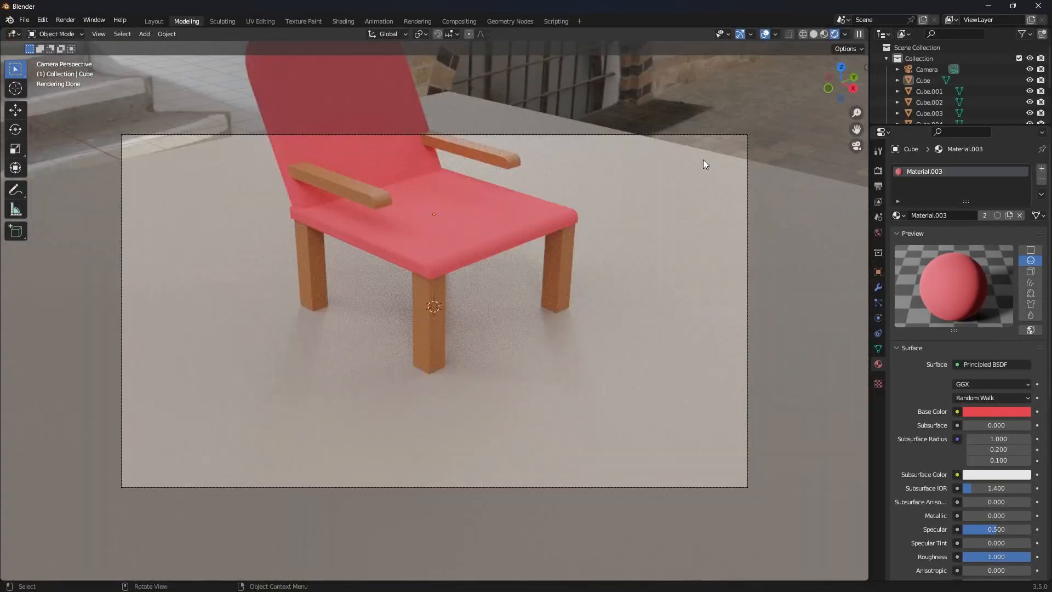
scroll(703, 160, up, 2)
key(n)
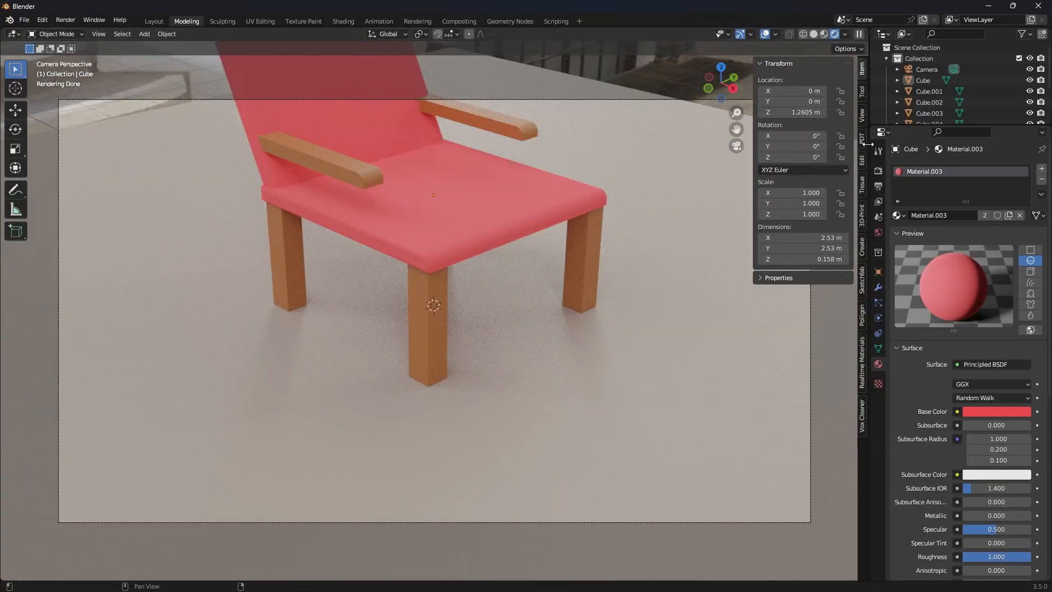
click(862, 116)
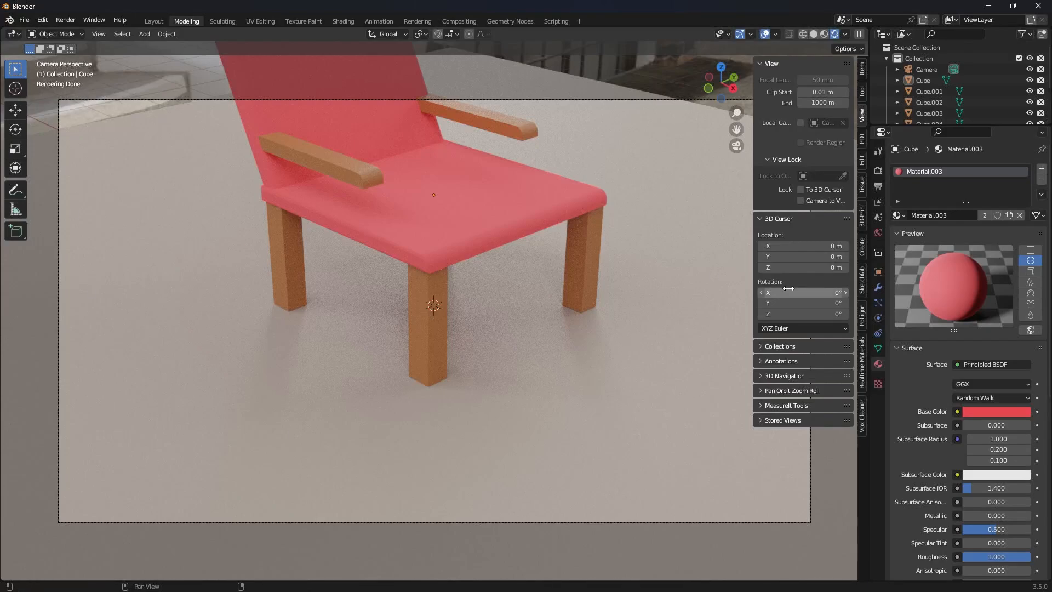
click(814, 200)
key(n)
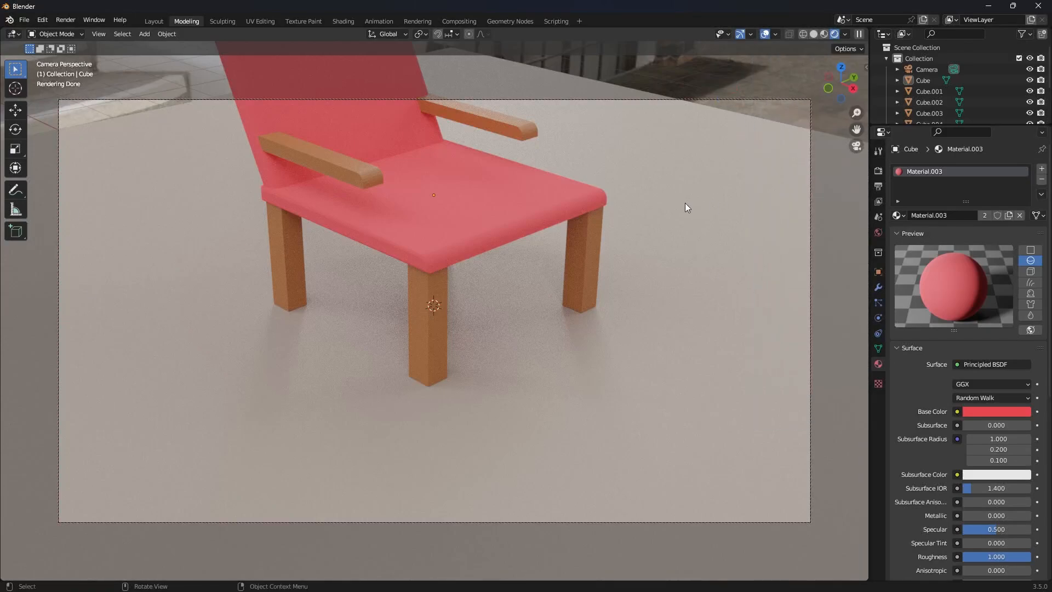
key(n)
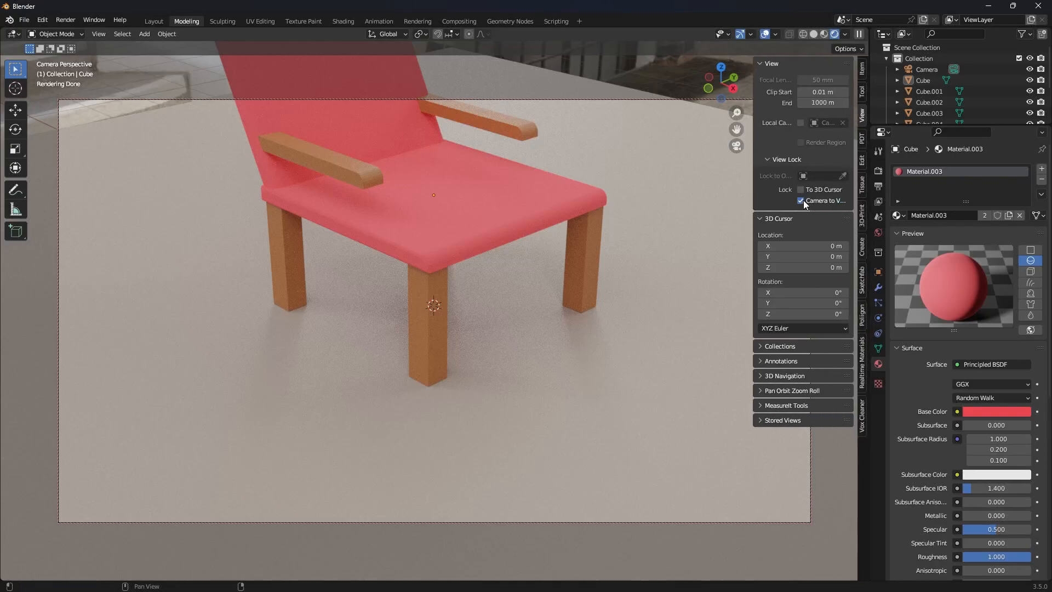
click(699, 161)
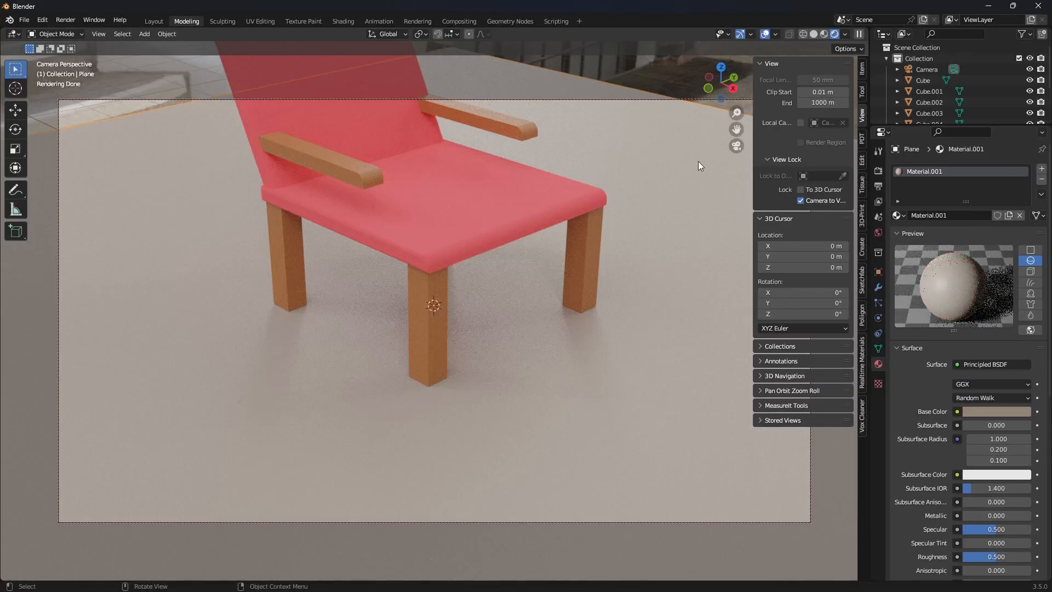
- Reposition the locked camera so the whole chair sits inside the frame, seen slightly from above with the arched gate behind
scroll(698, 161, down, 1)
key(n)
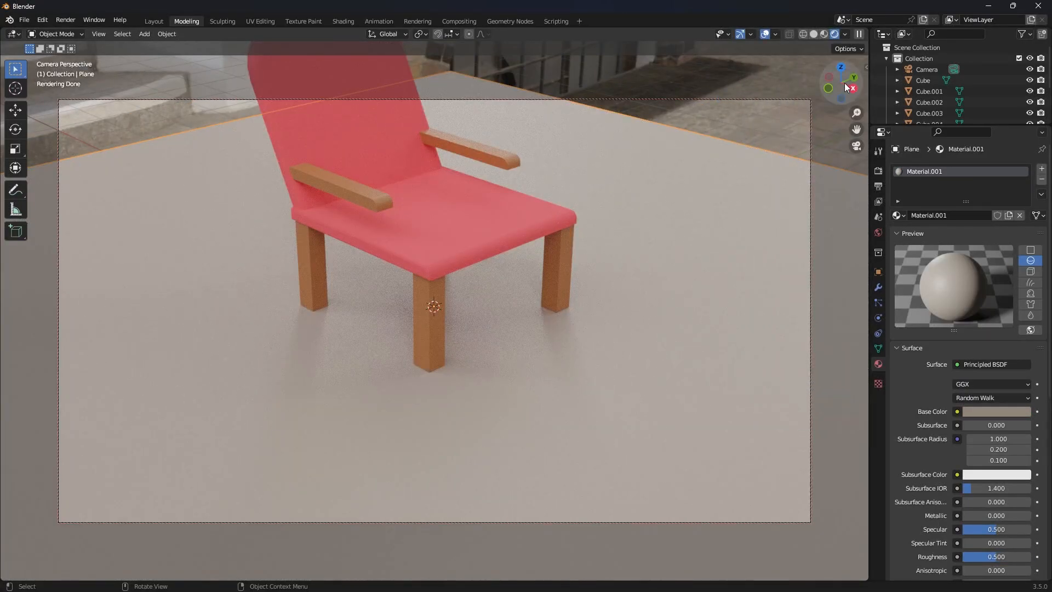
drag(845, 88, 863, 57)
drag(856, 129, 858, 255)
scroll(858, 255, down, 1)
drag(849, 80, 740, 159)
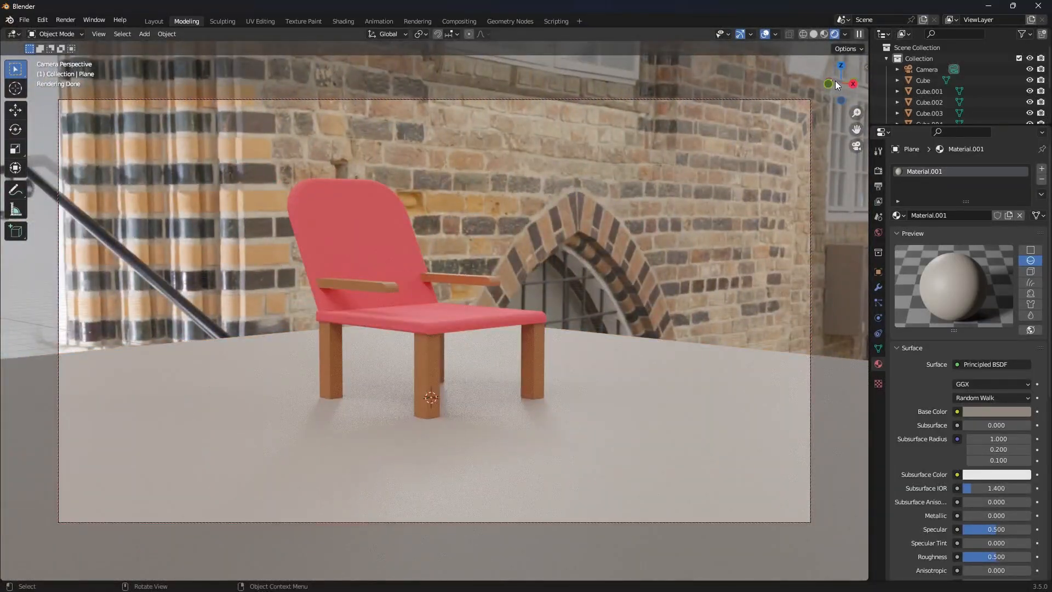
drag(836, 85, 771, 123)
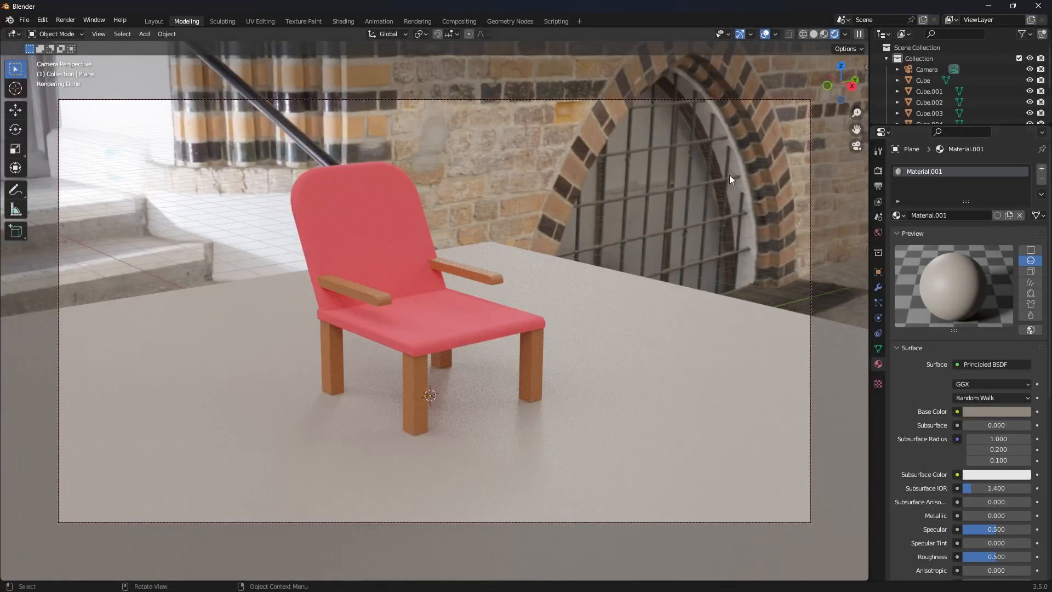
- Review the Cycles render sampling settings, including the render Max Samples value
click(65, 19)
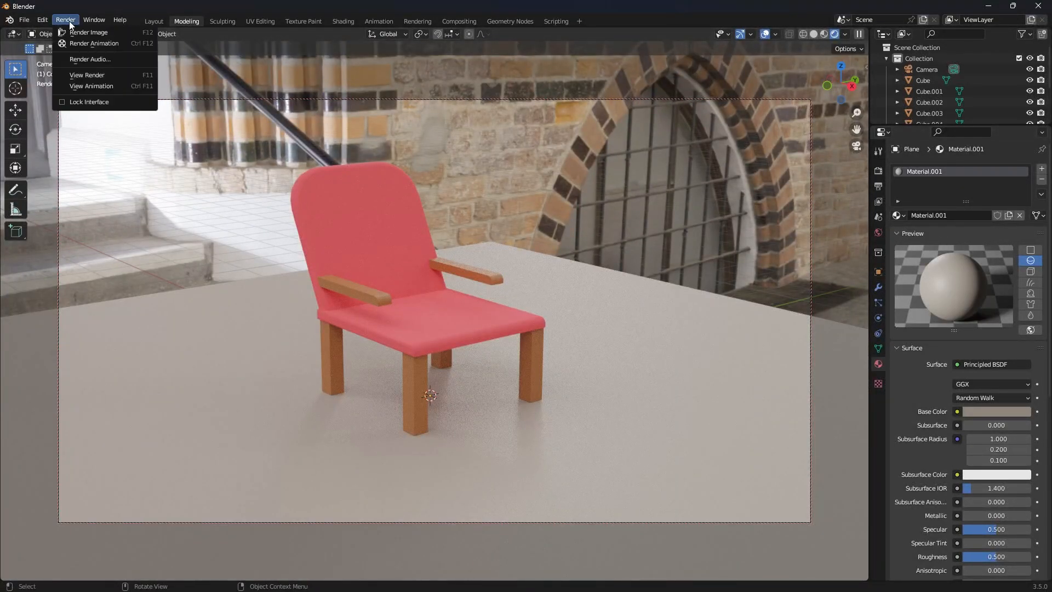
click(877, 172)
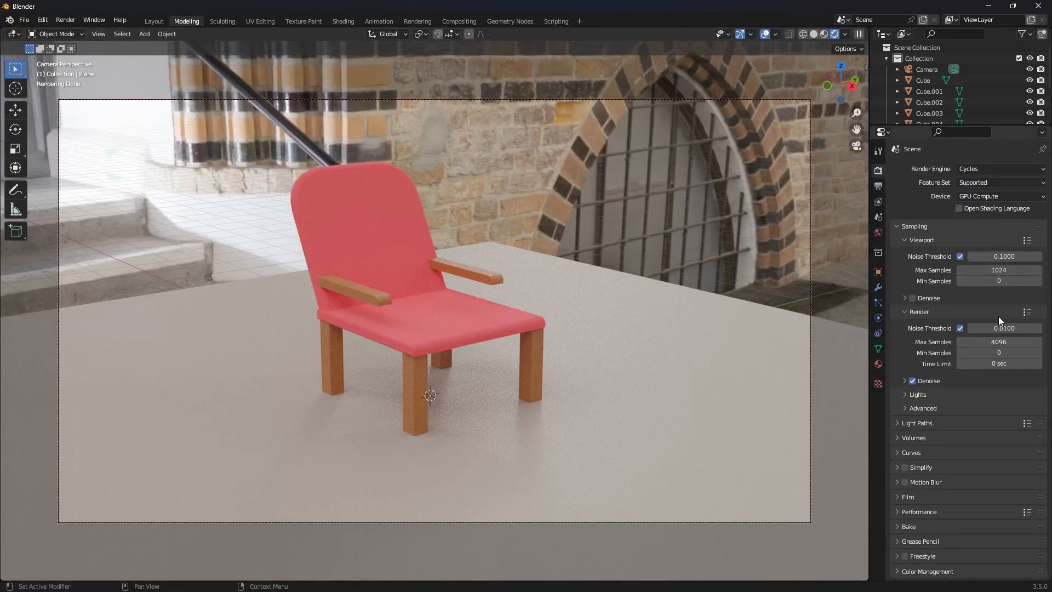
click(1001, 338)
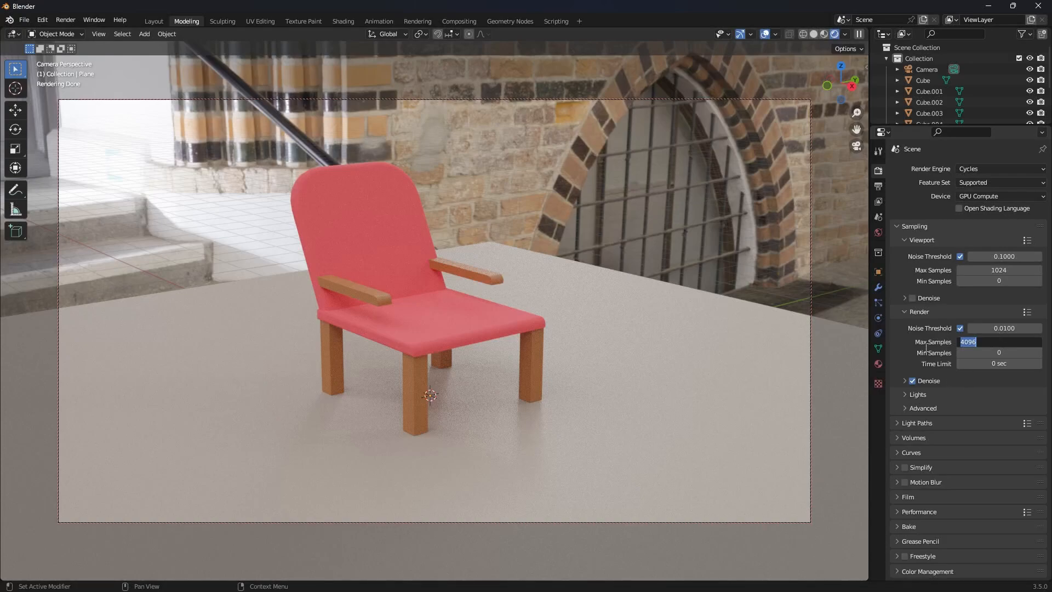
click(911, 332)
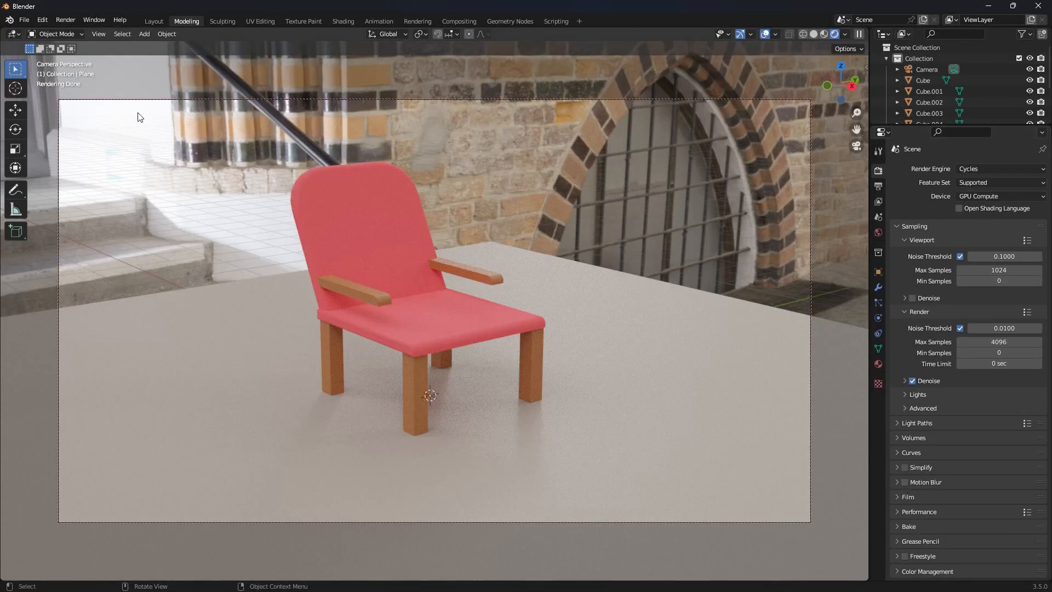
- Render a still image of the chair from the camera and inspect the result up close
click(66, 19)
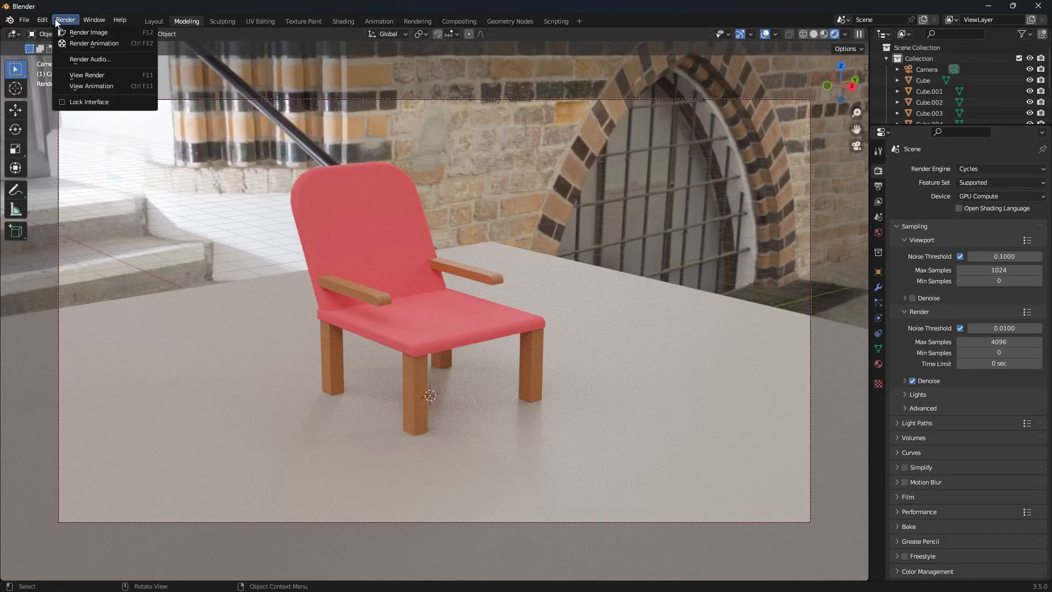
click(72, 34)
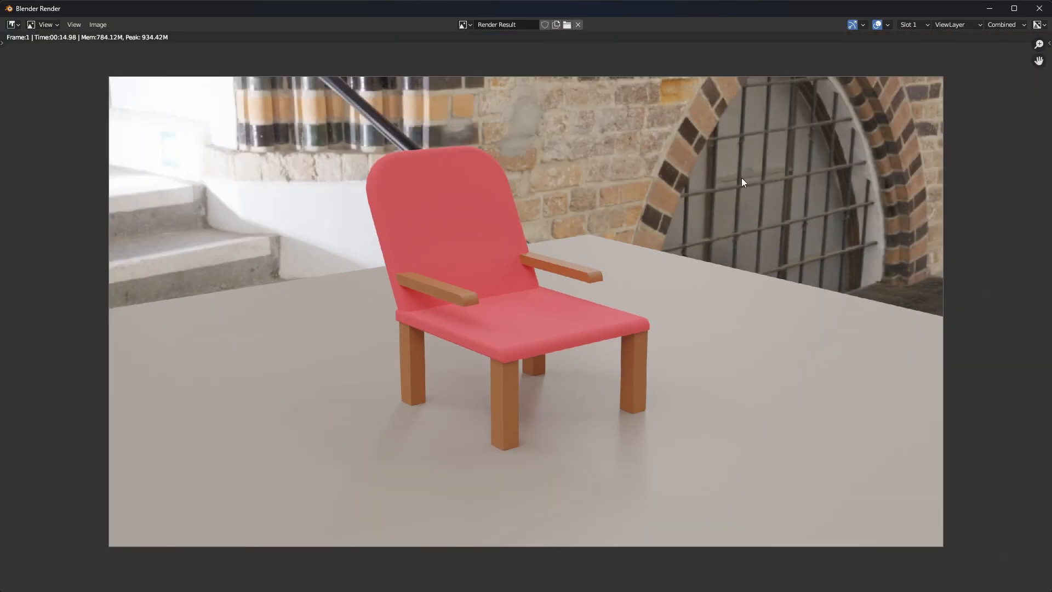
scroll(556, 251, up, 2)
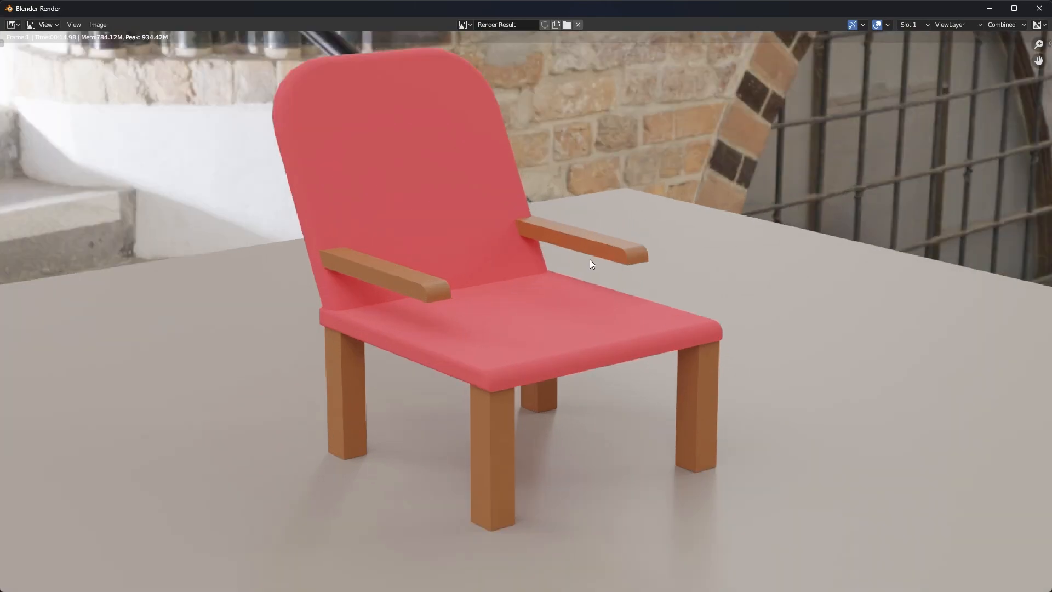
scroll(581, 255, down, 2)
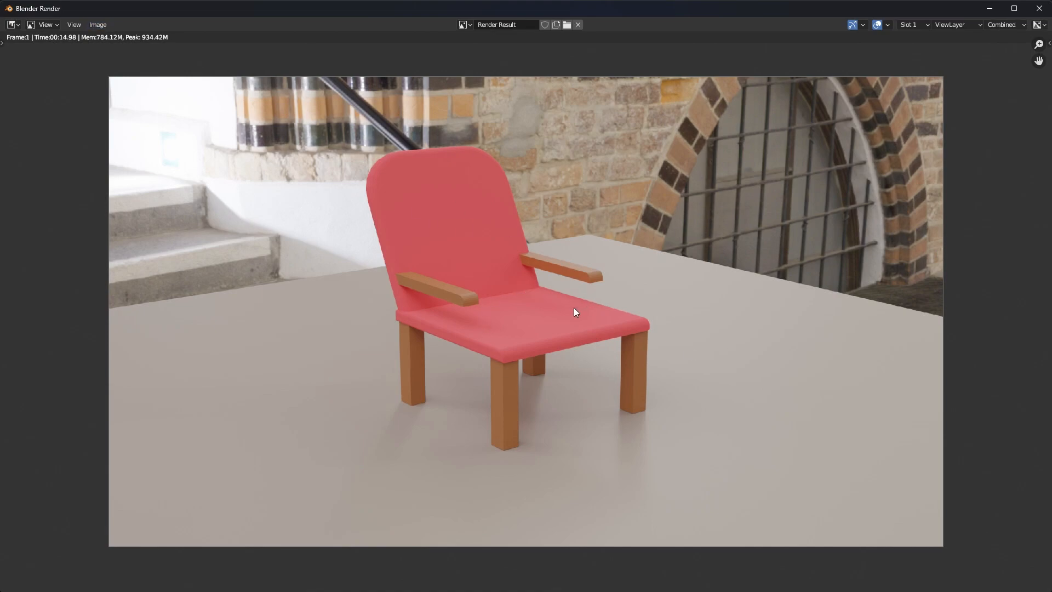
- Save the rendered chair image as a new file
click(92, 26)
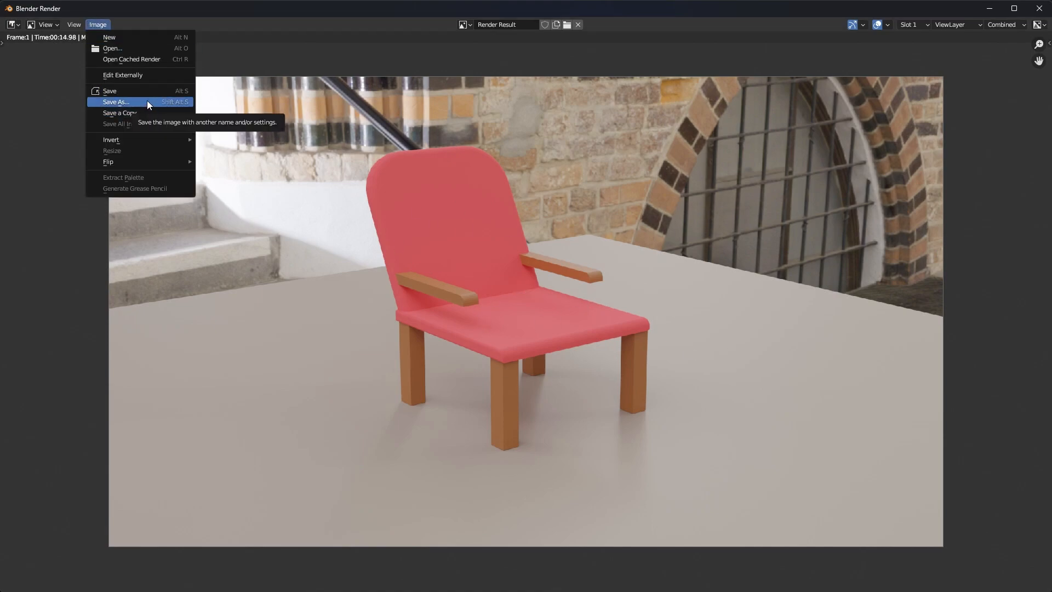